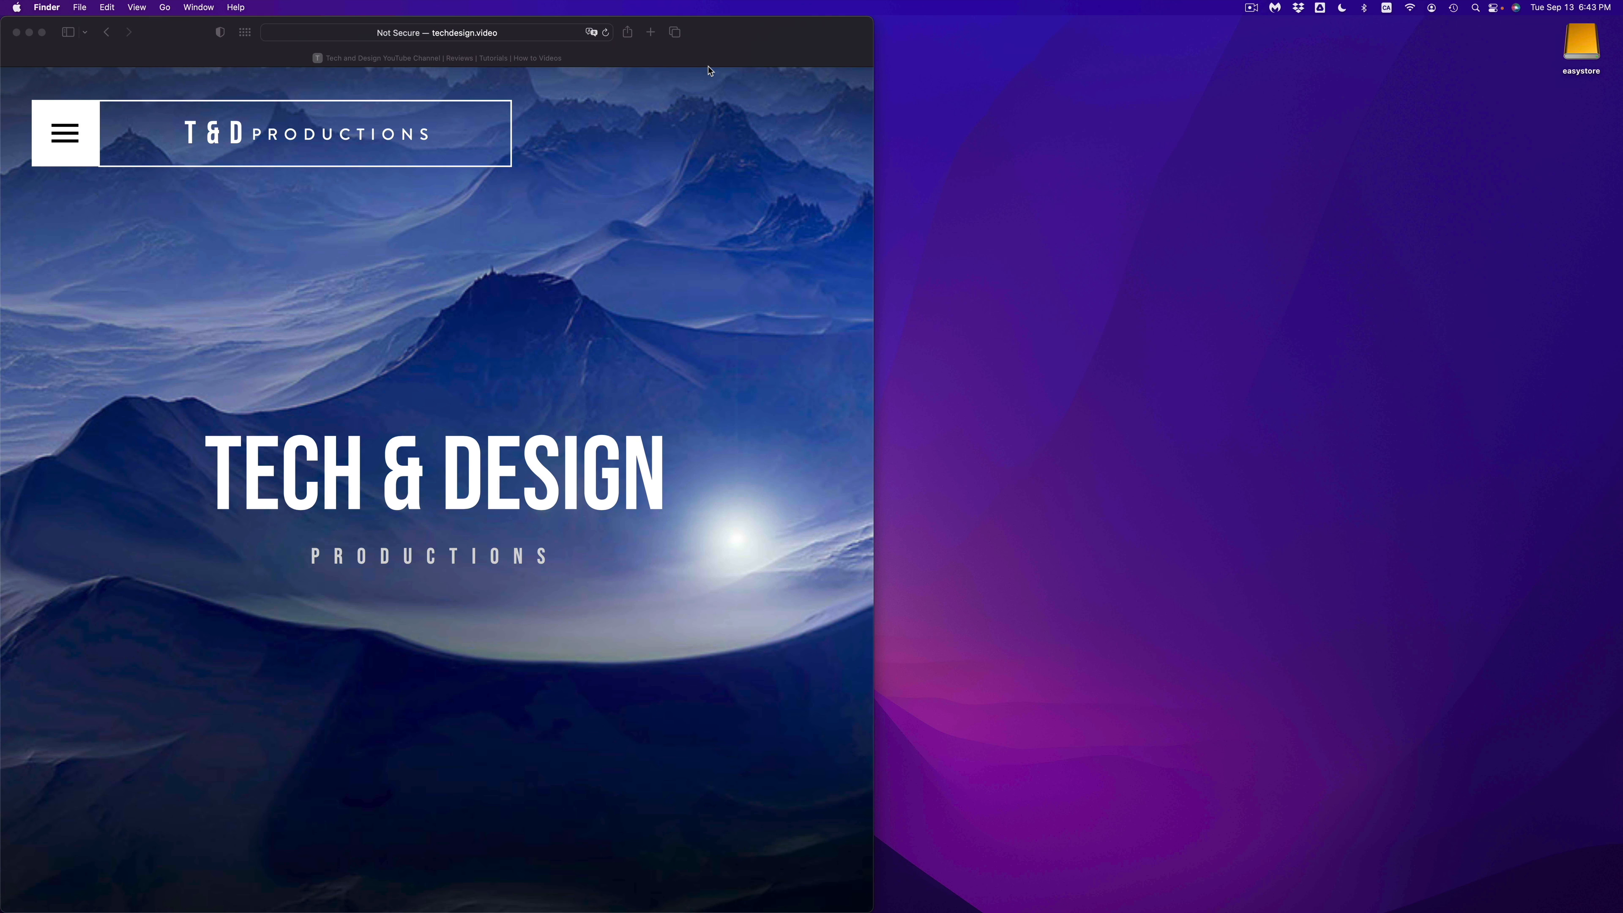
Step: Open the Finder preferences
mouse_move(707, 908)
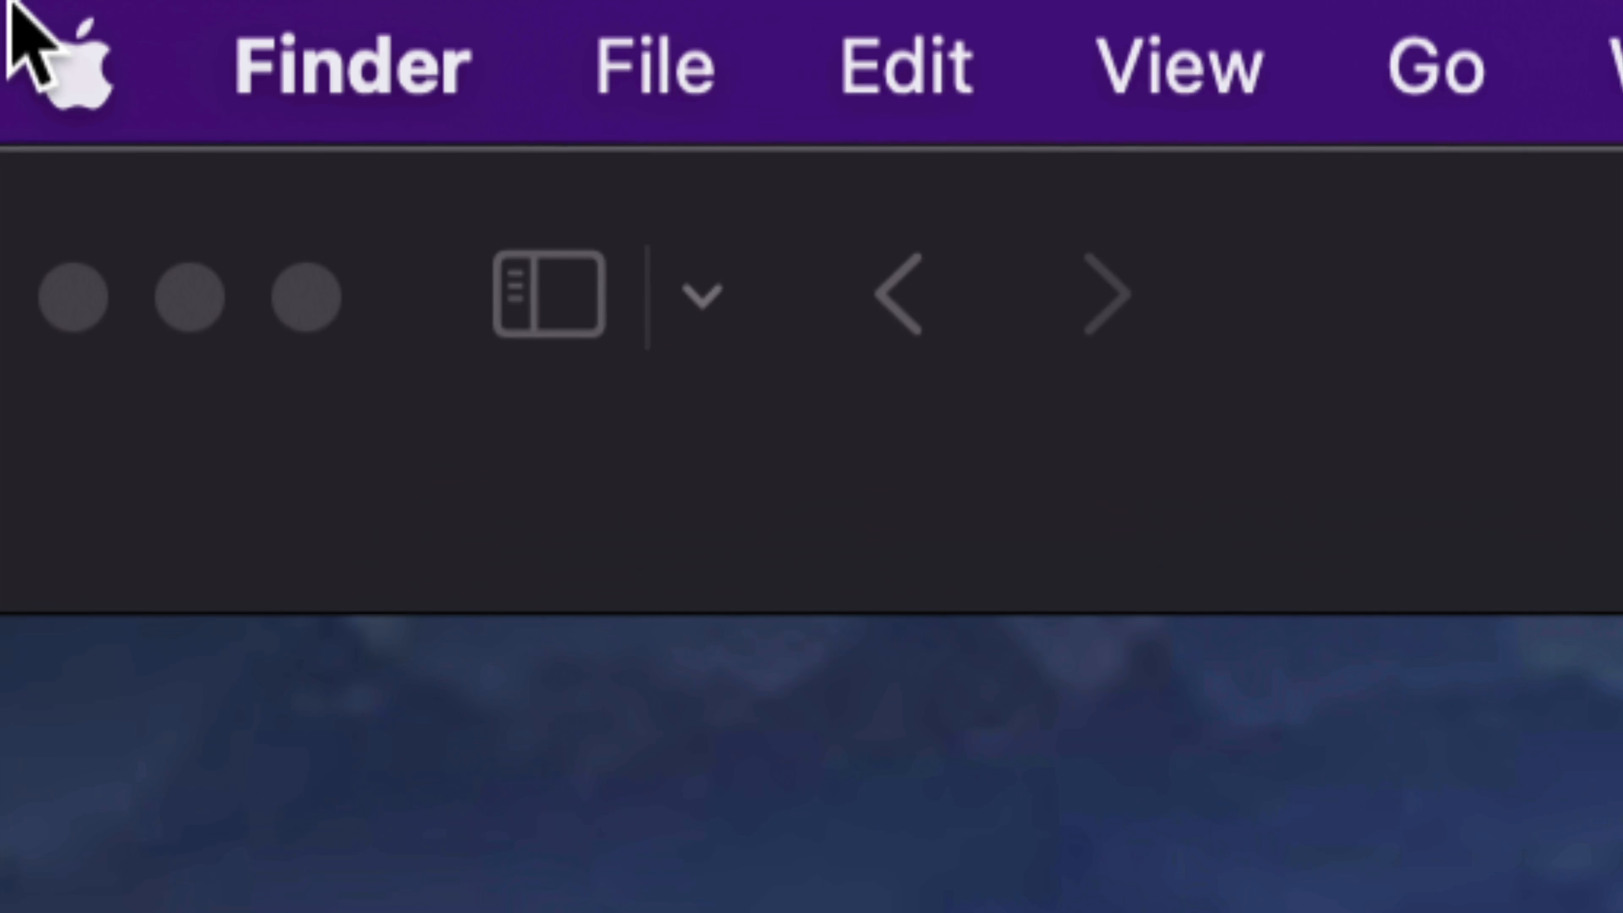
click(427, 96)
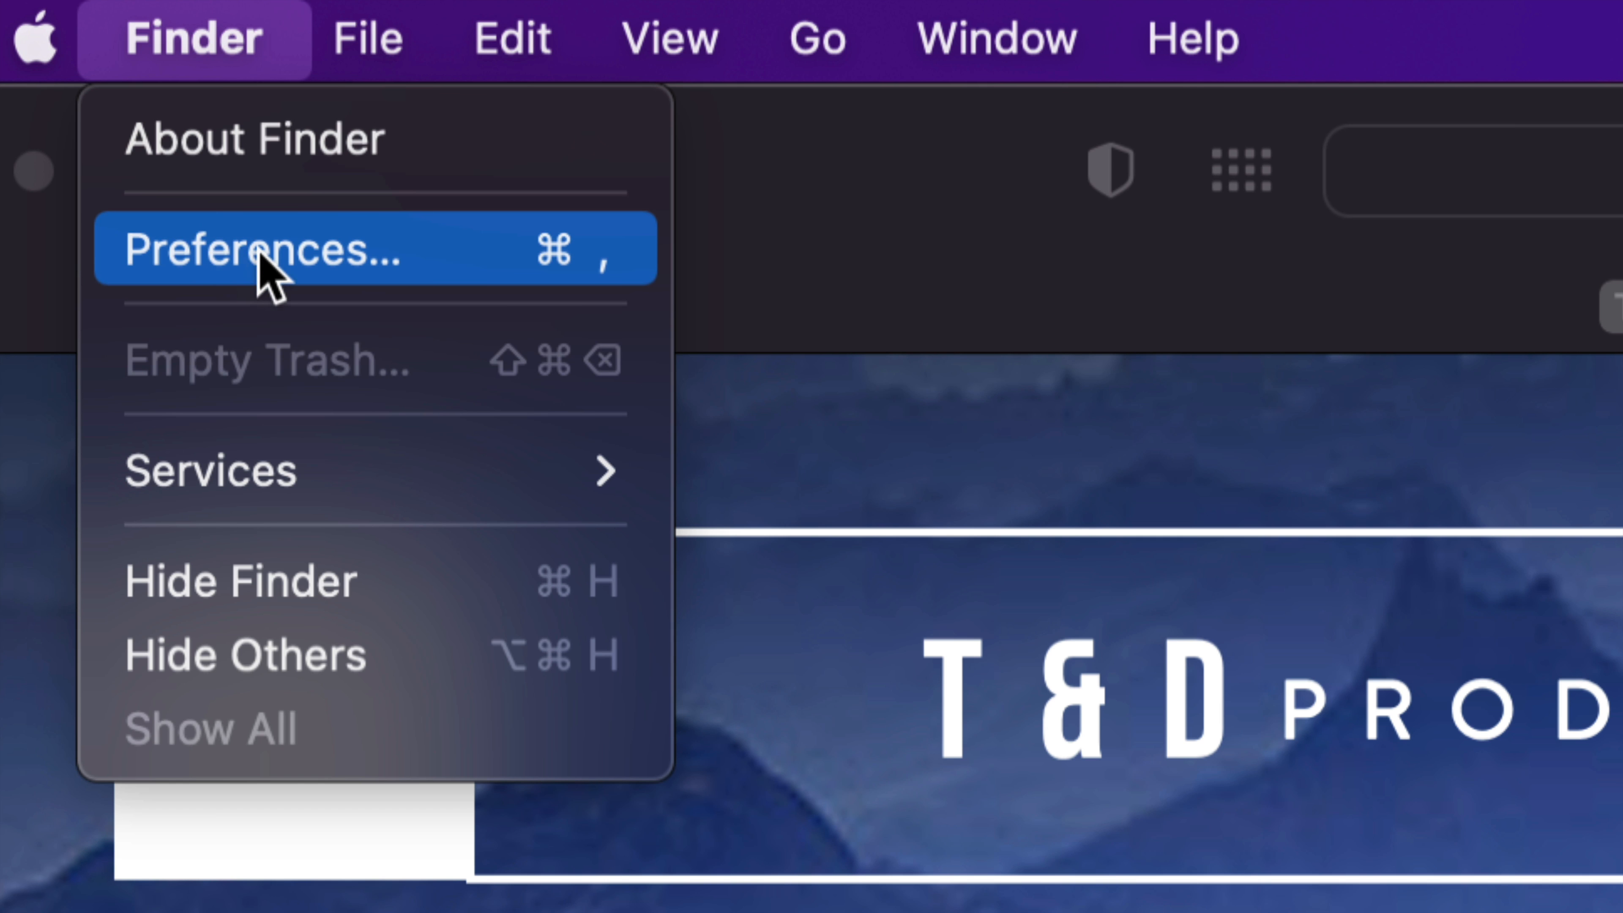
click(288, 262)
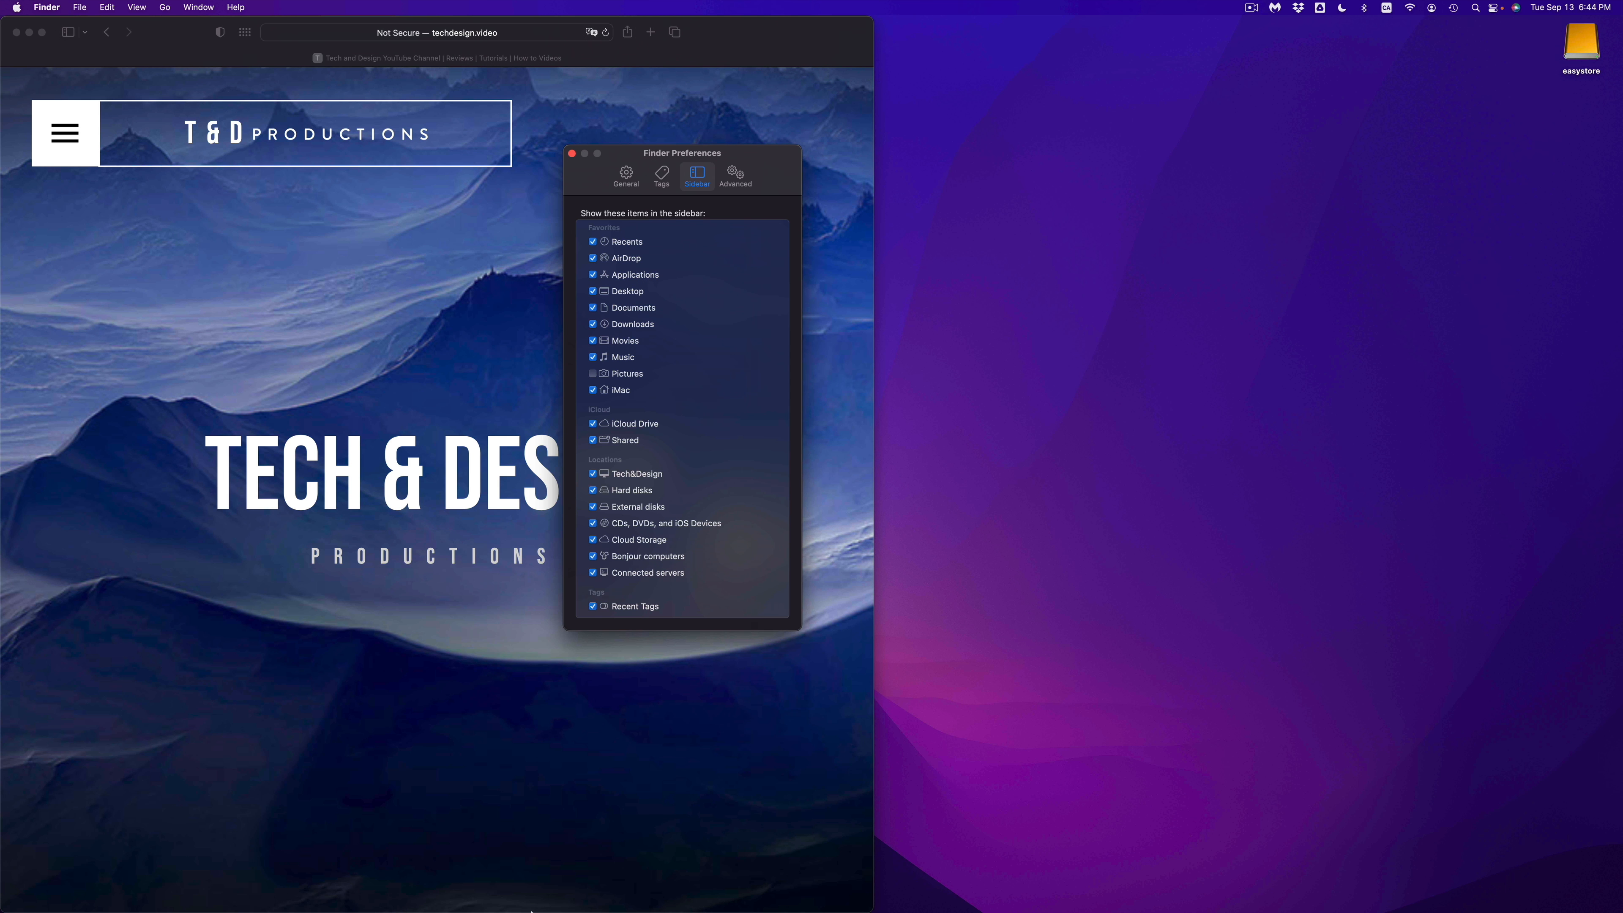
Step: Make Finder the active app and show its General preferences, which control the items displayed on the desktop
mouse_move(448, 908)
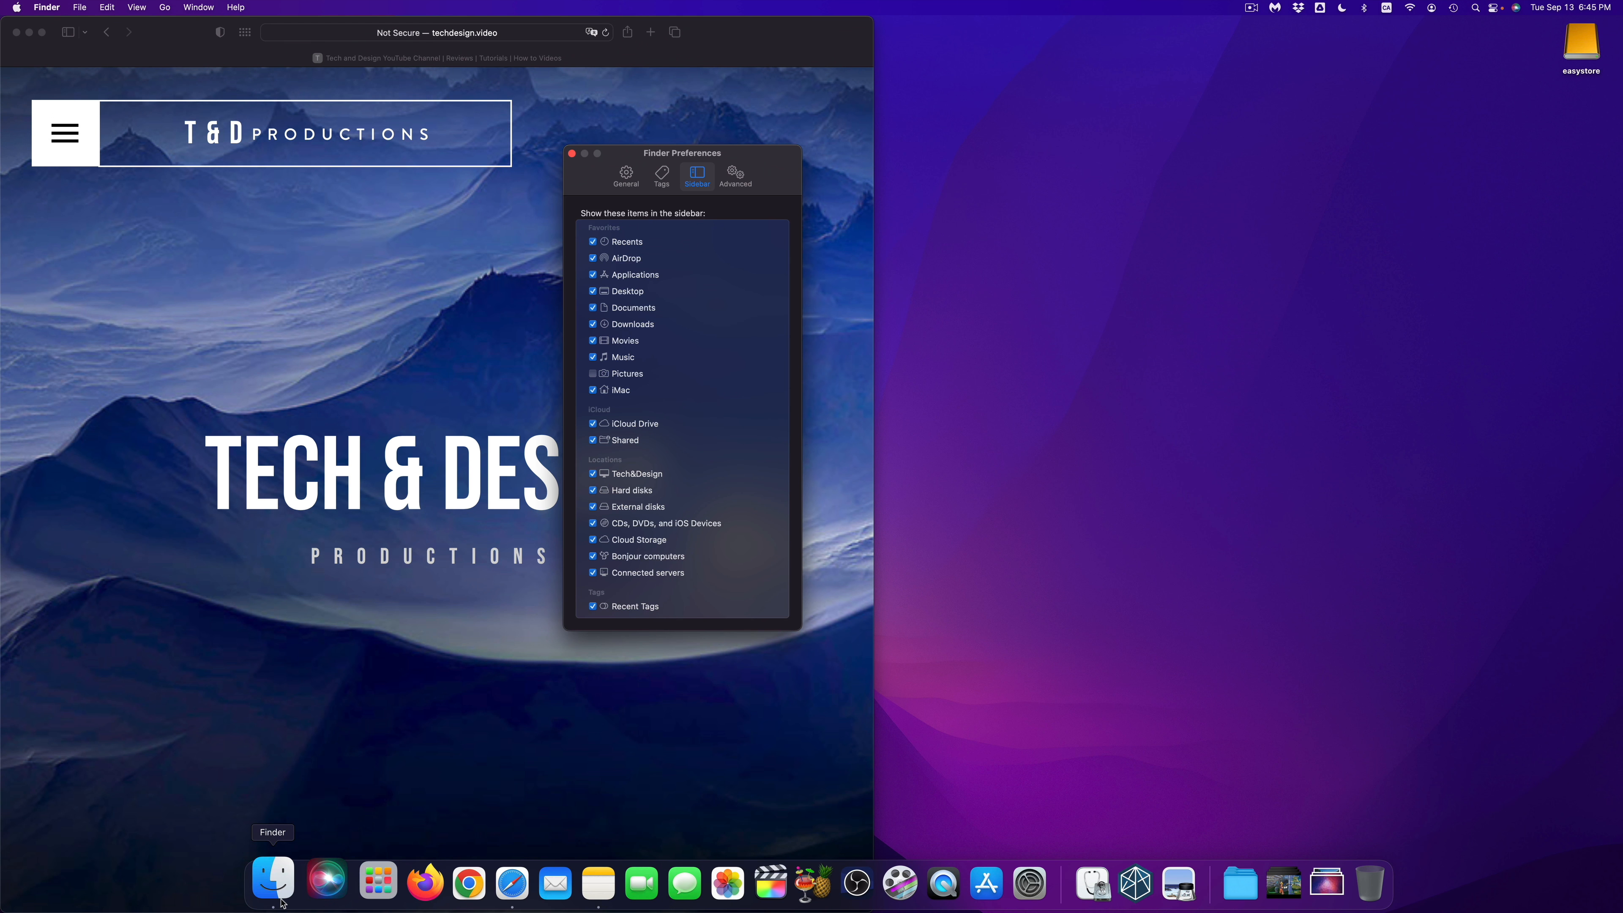
click(275, 885)
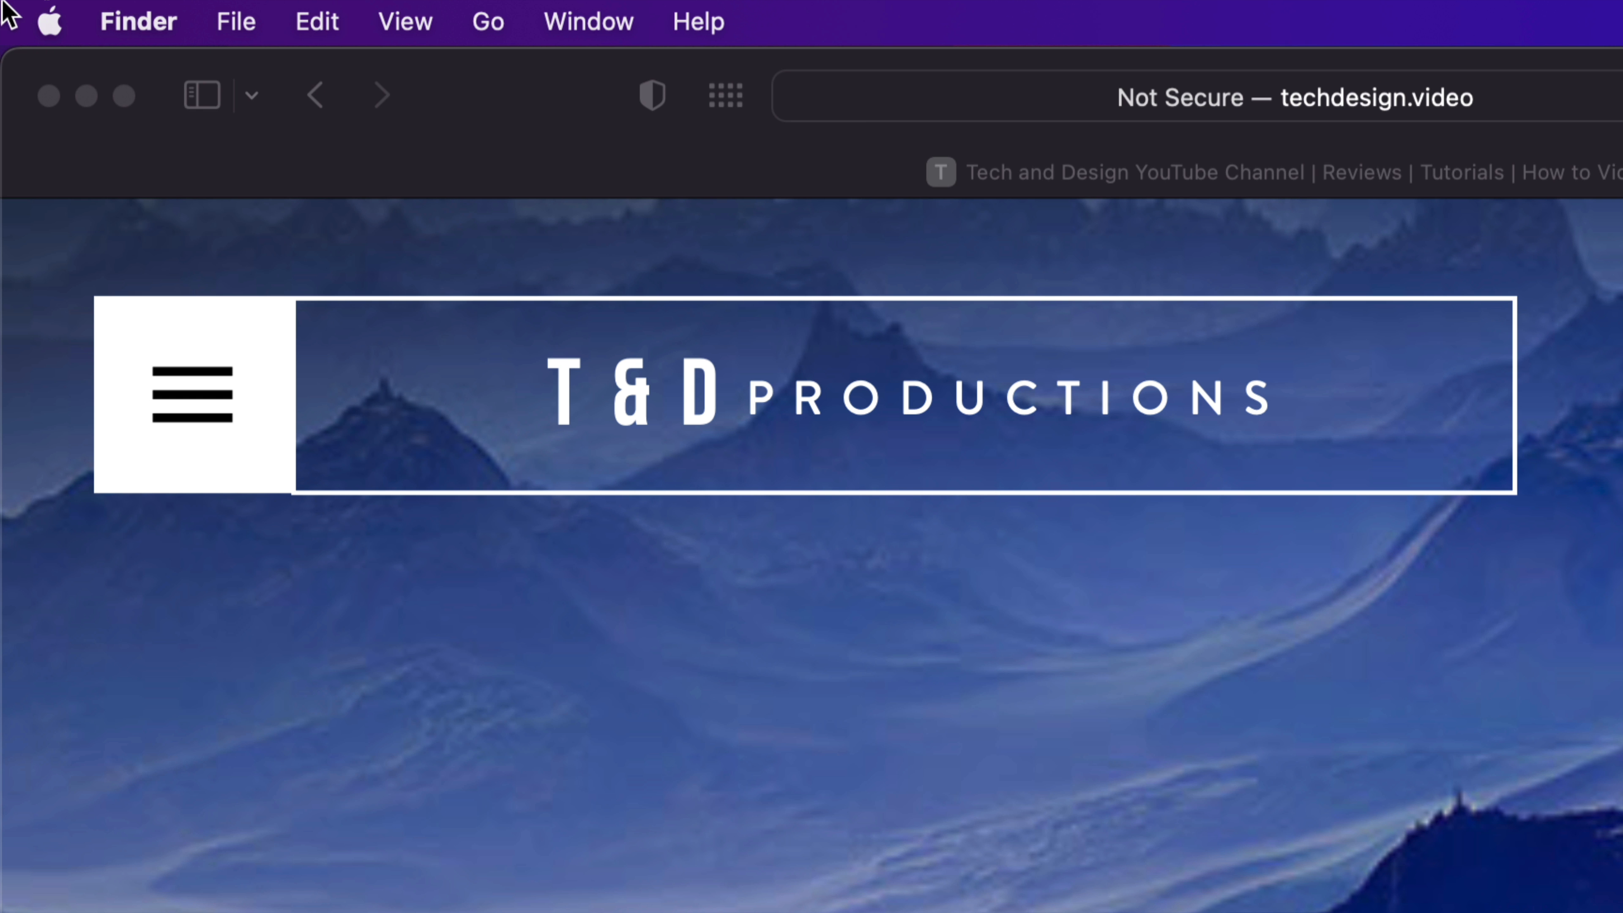
click(136, 35)
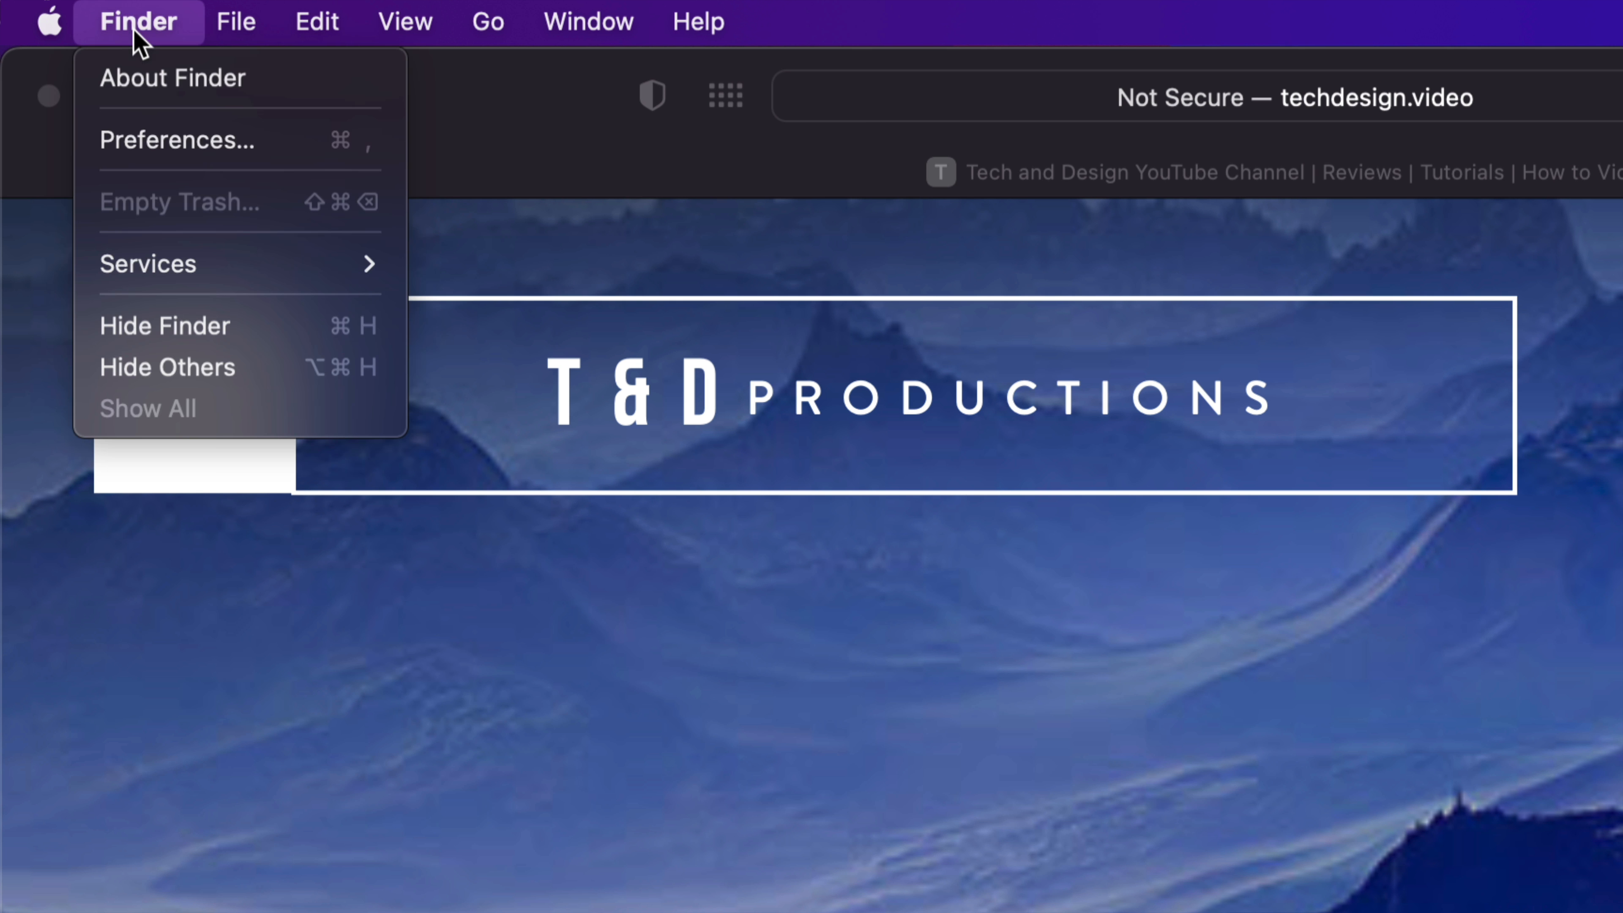
click(187, 139)
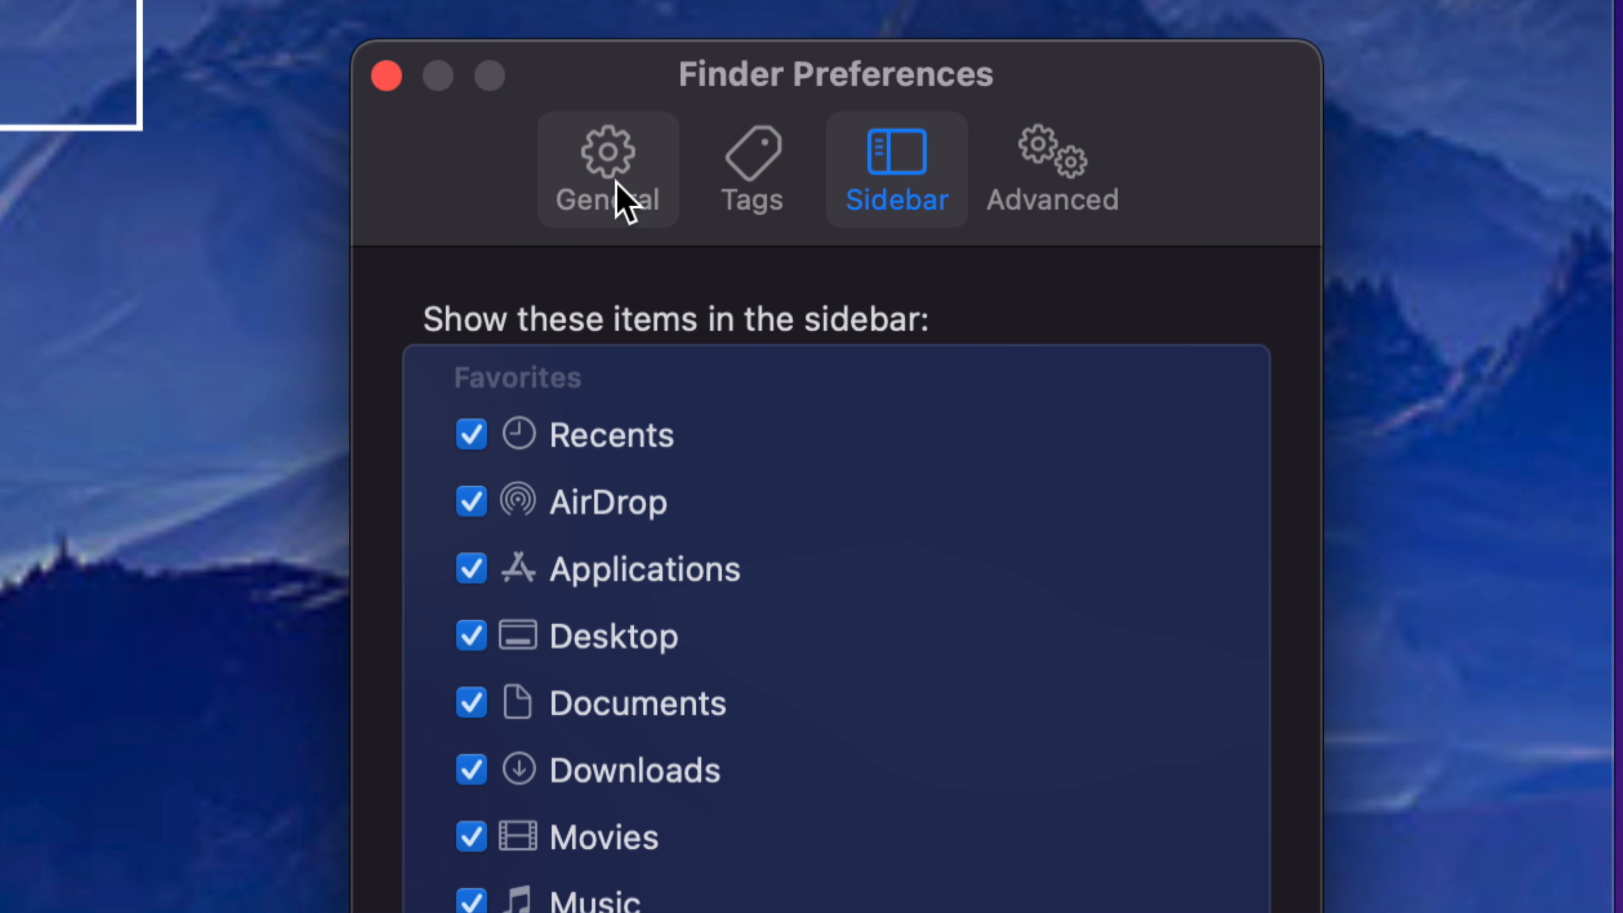
click(604, 198)
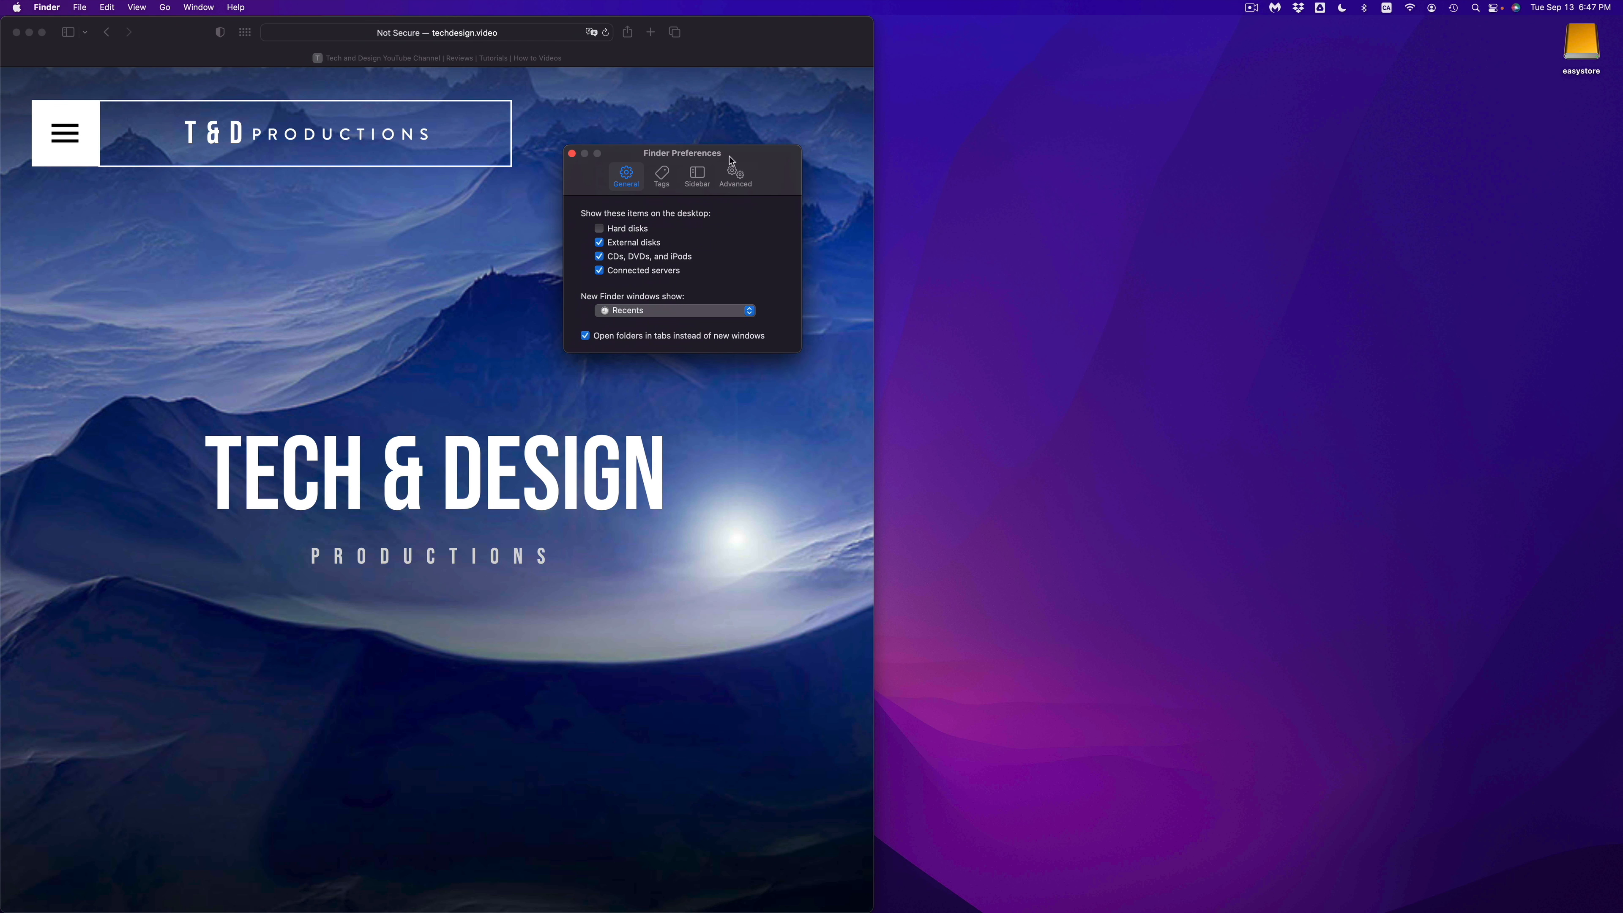
Step: Move the preferences window near the desktop drive icon, and turn the display of external disks off and back on
drag(796, 264, 1396, 32)
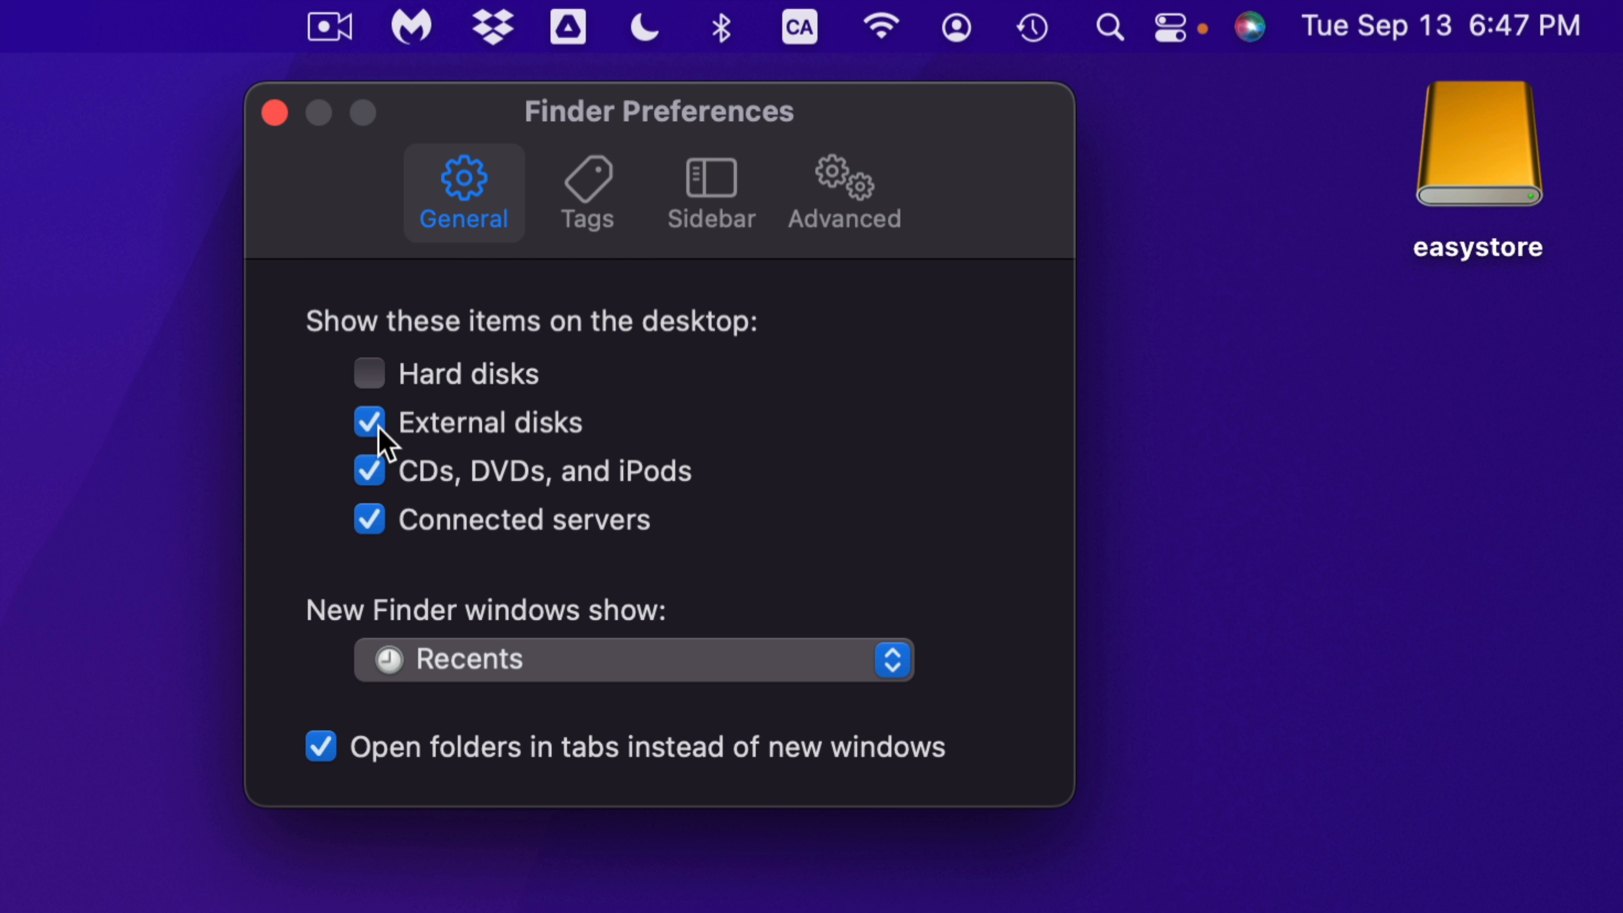
click(371, 424)
click(377, 426)
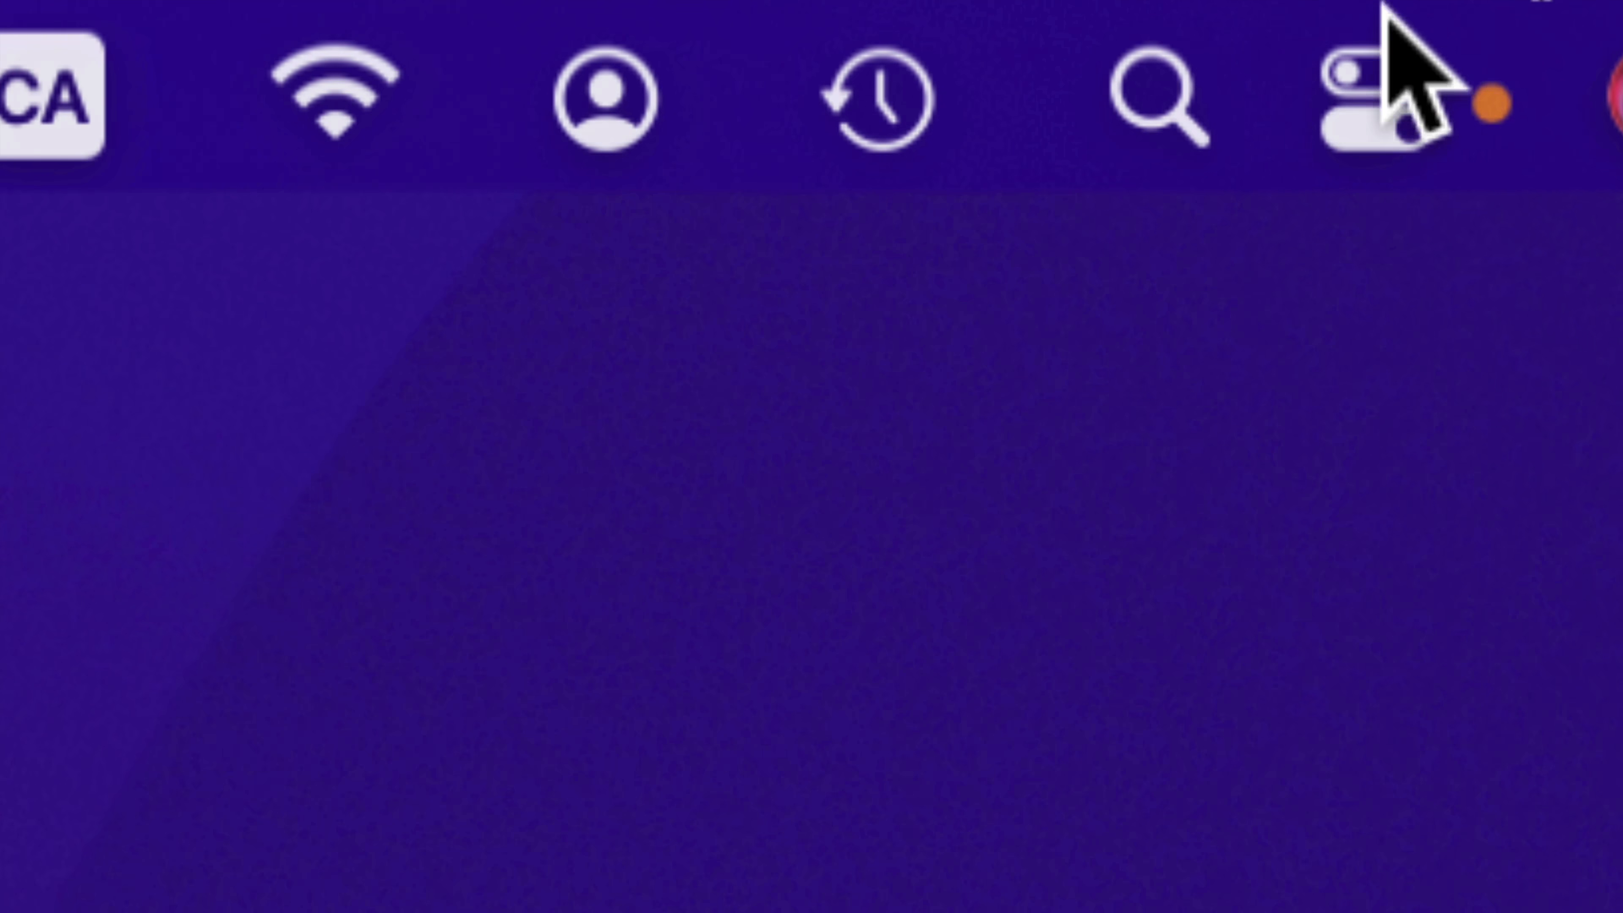
Step: Search for "disk utility" in Spotlight and launch Disk Utility
click(1153, 96)
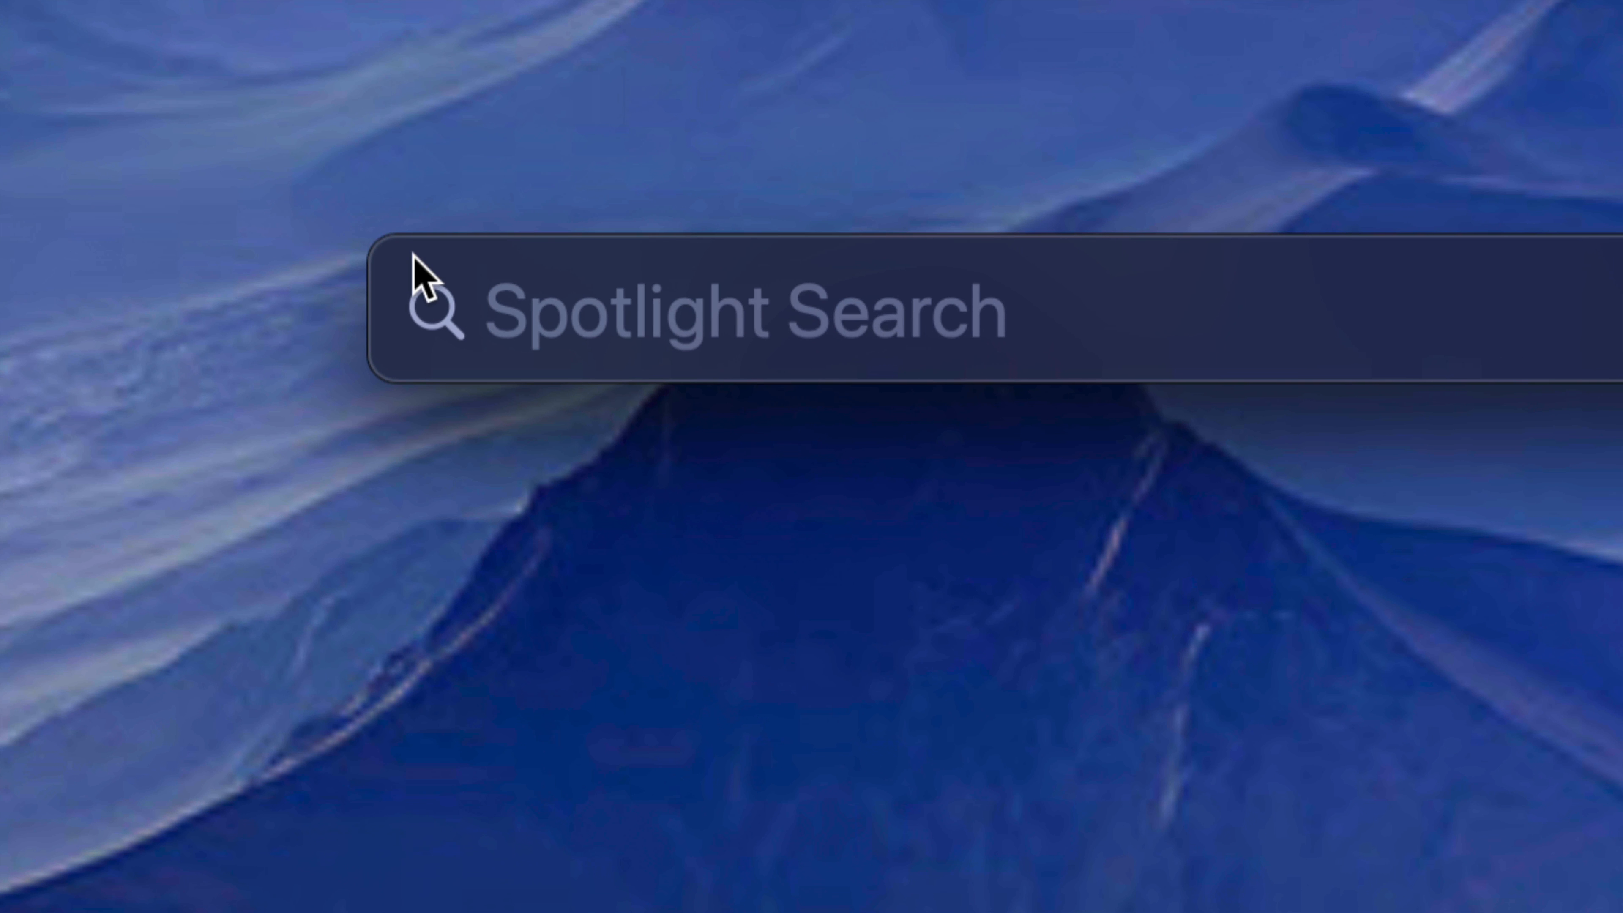
text(disk utility)
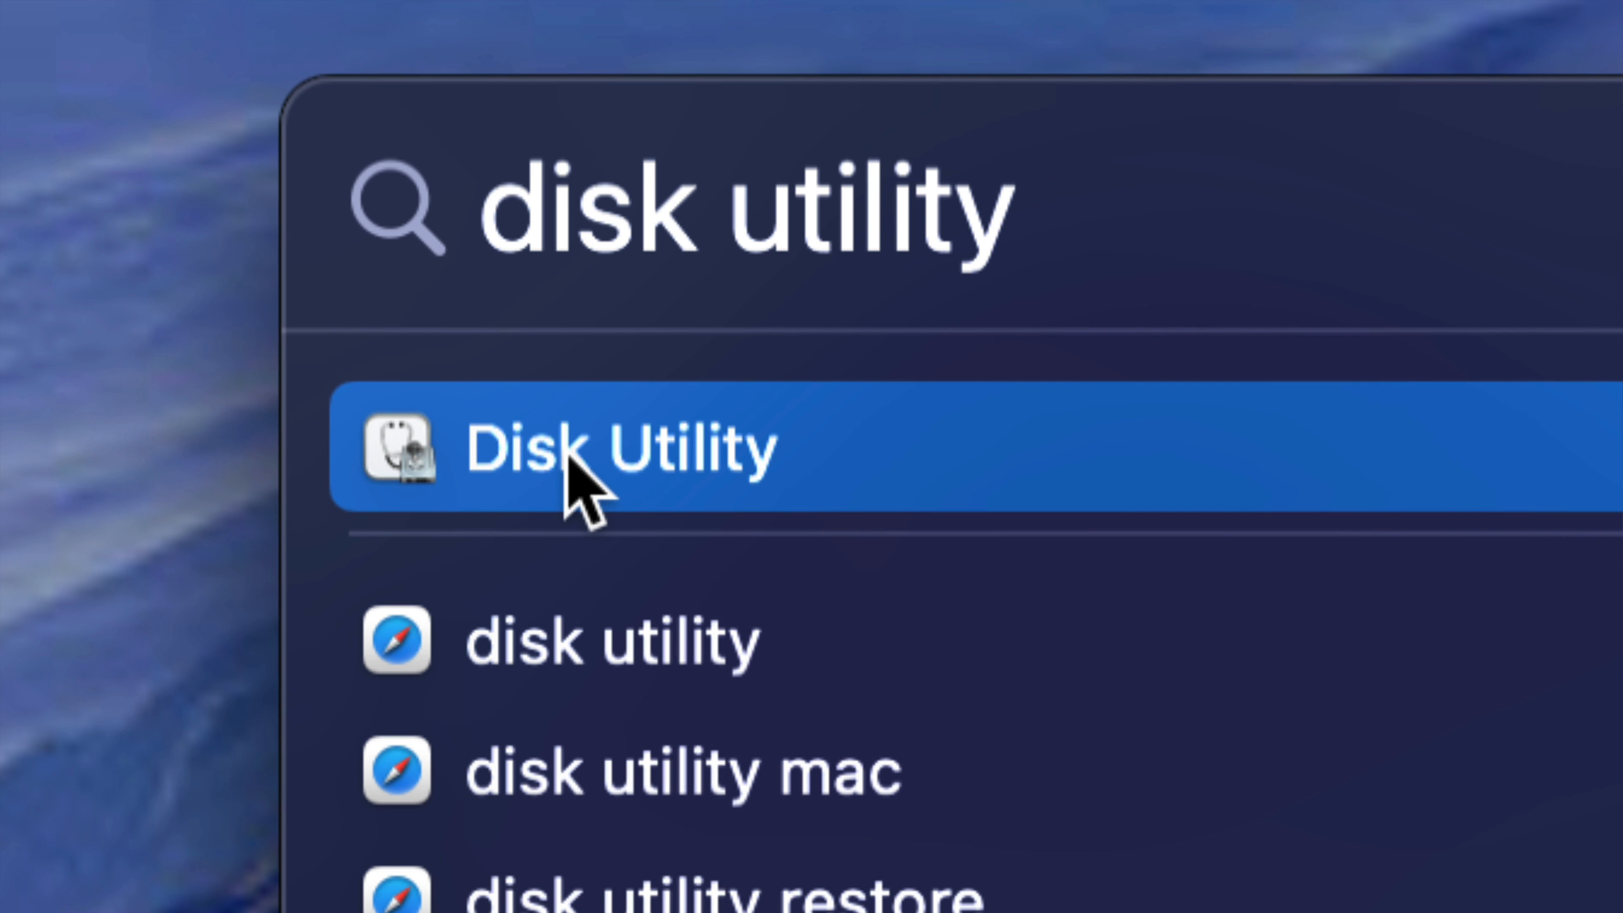
click(569, 457)
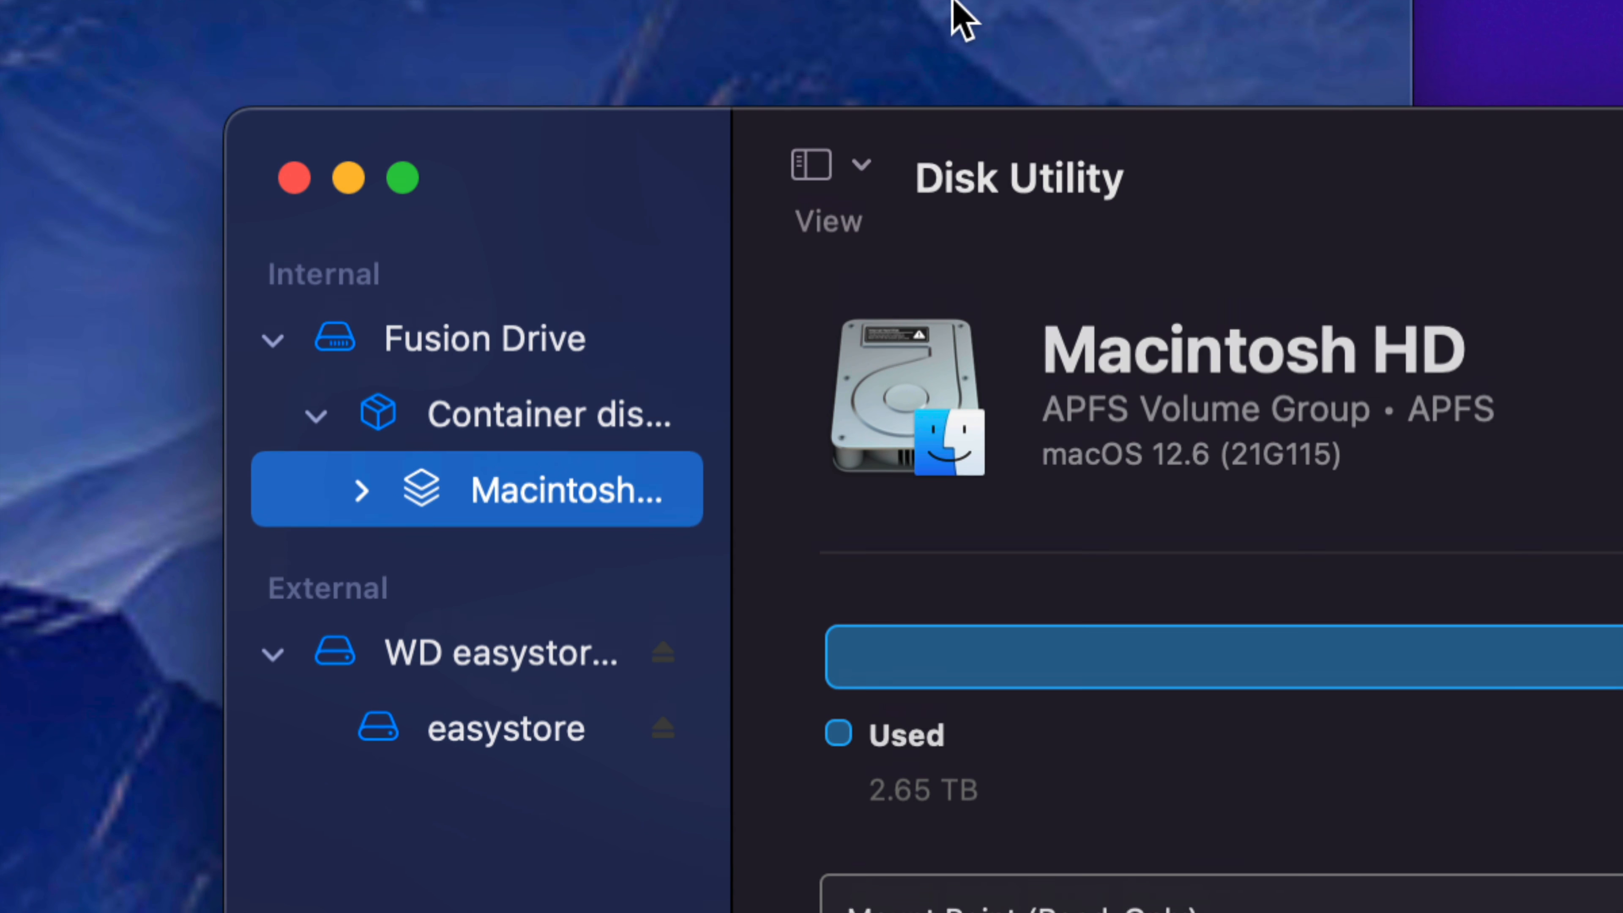
Step: Try showing only volumes in the Disk Utility sidebar, and switch back to showing all devices
click(863, 173)
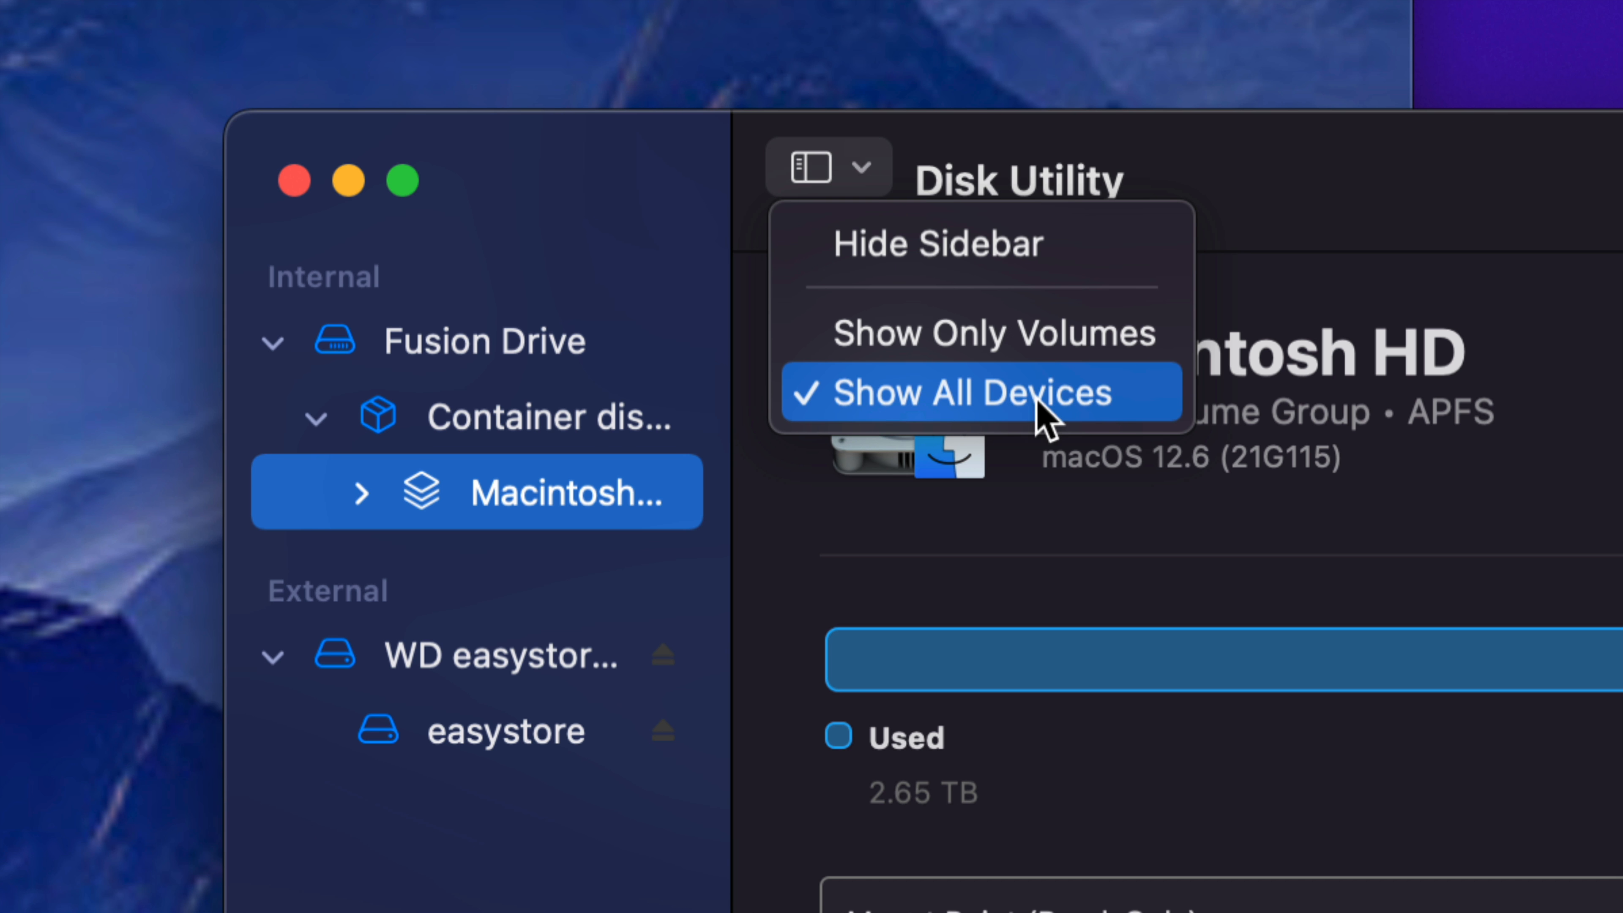
click(920, 348)
click(862, 168)
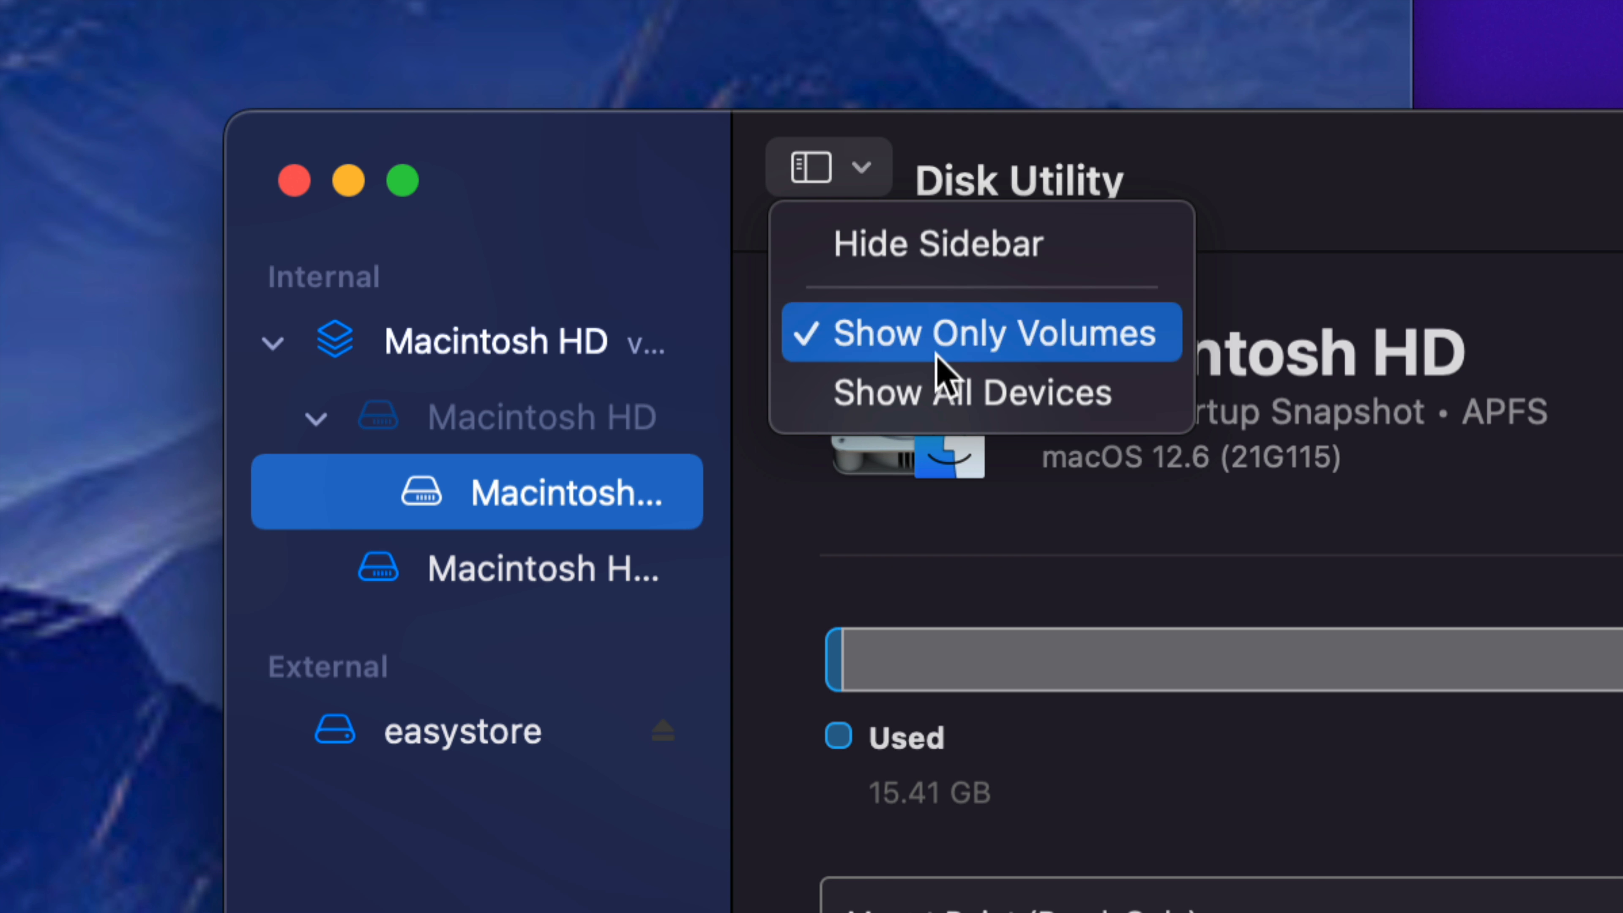
click(906, 409)
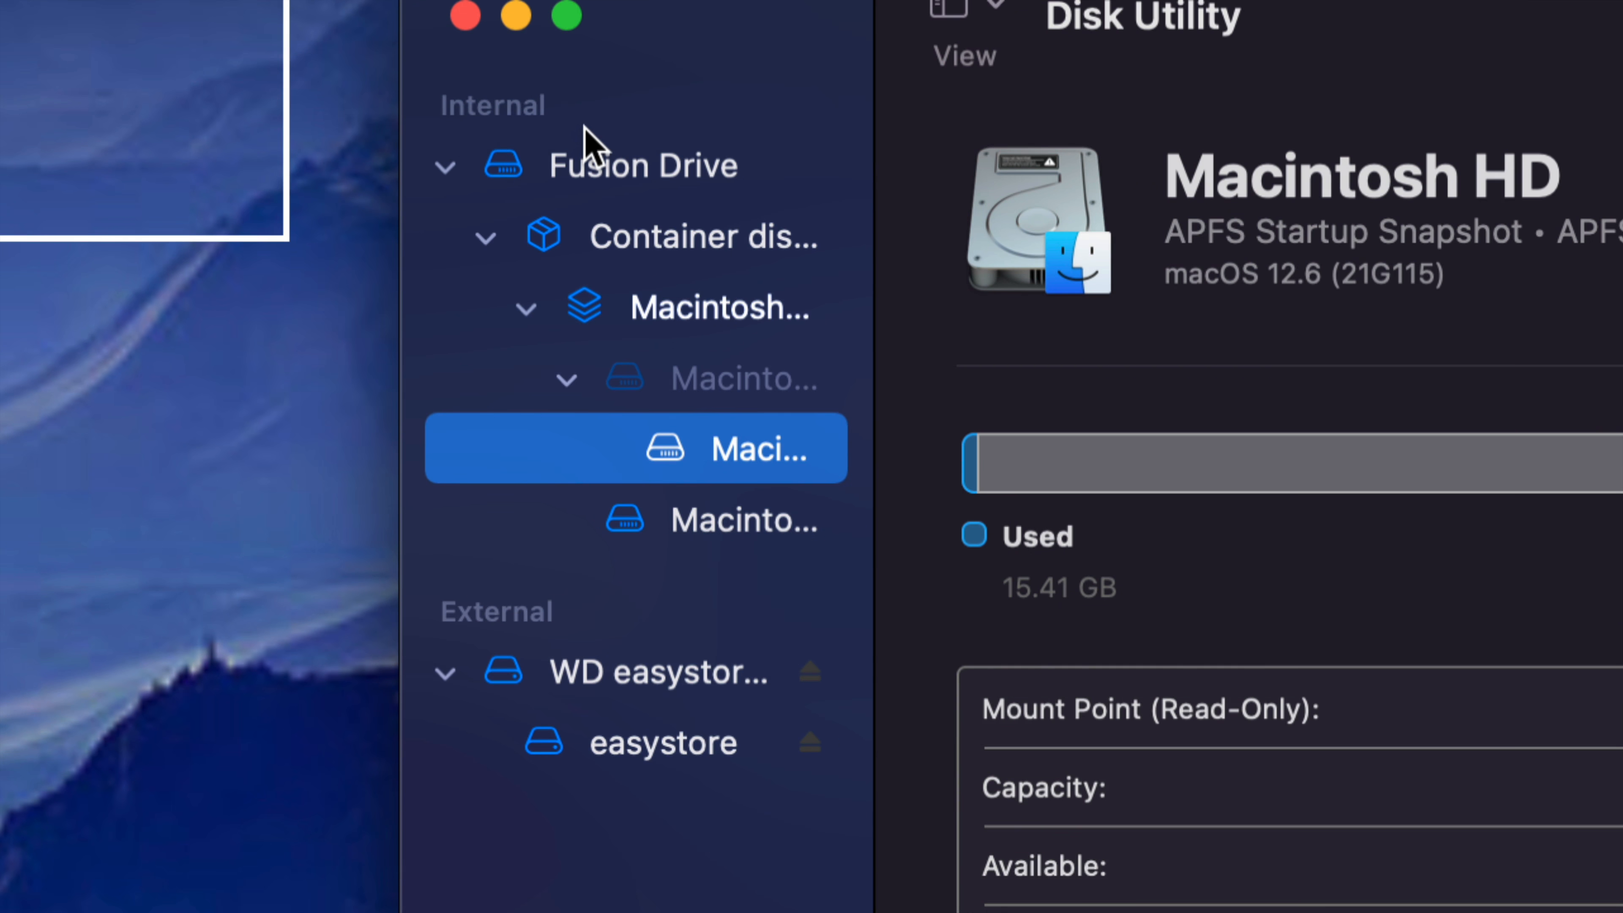
Step: Collapse the internal Fusion Drive and start an erase of the external disk WD easystore 264D Media
click(442, 167)
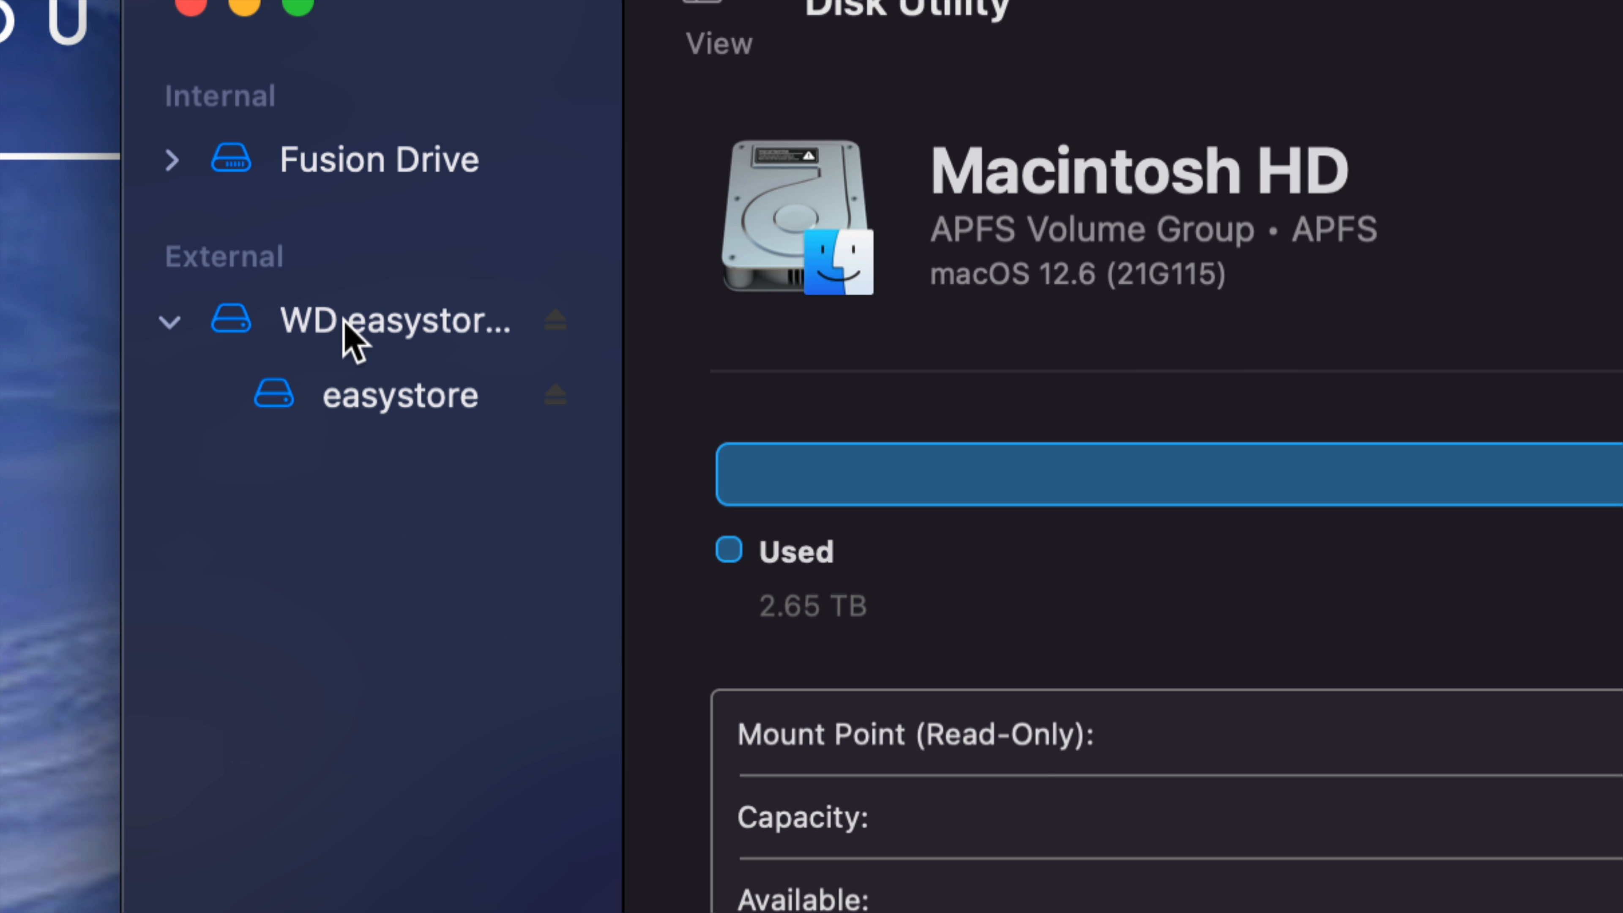
click(691, 326)
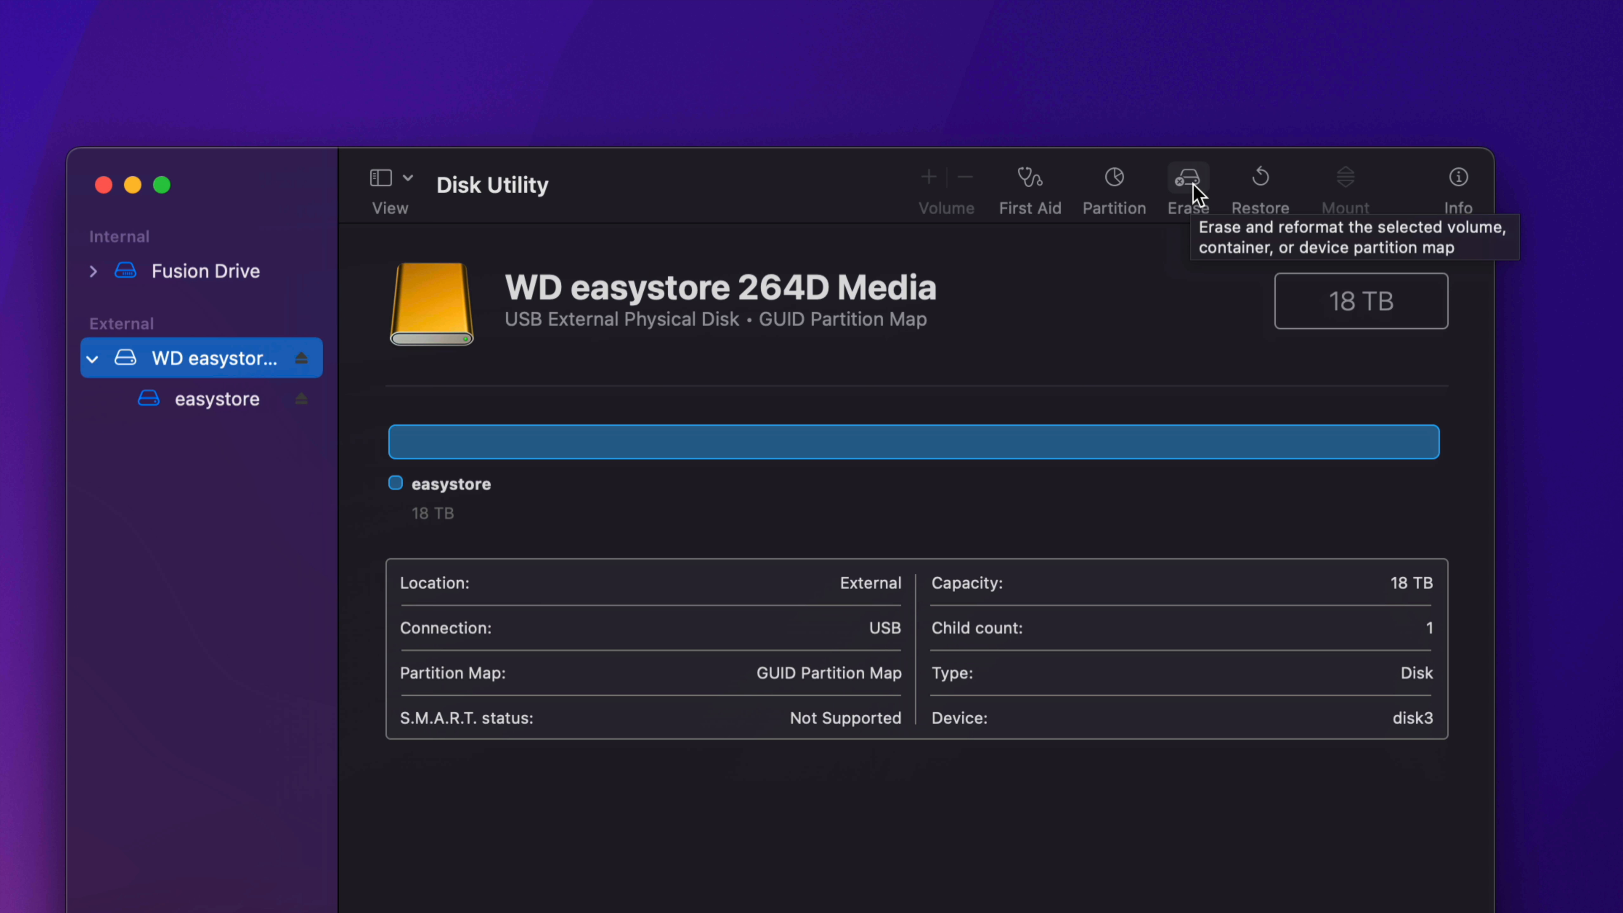
click(1188, 182)
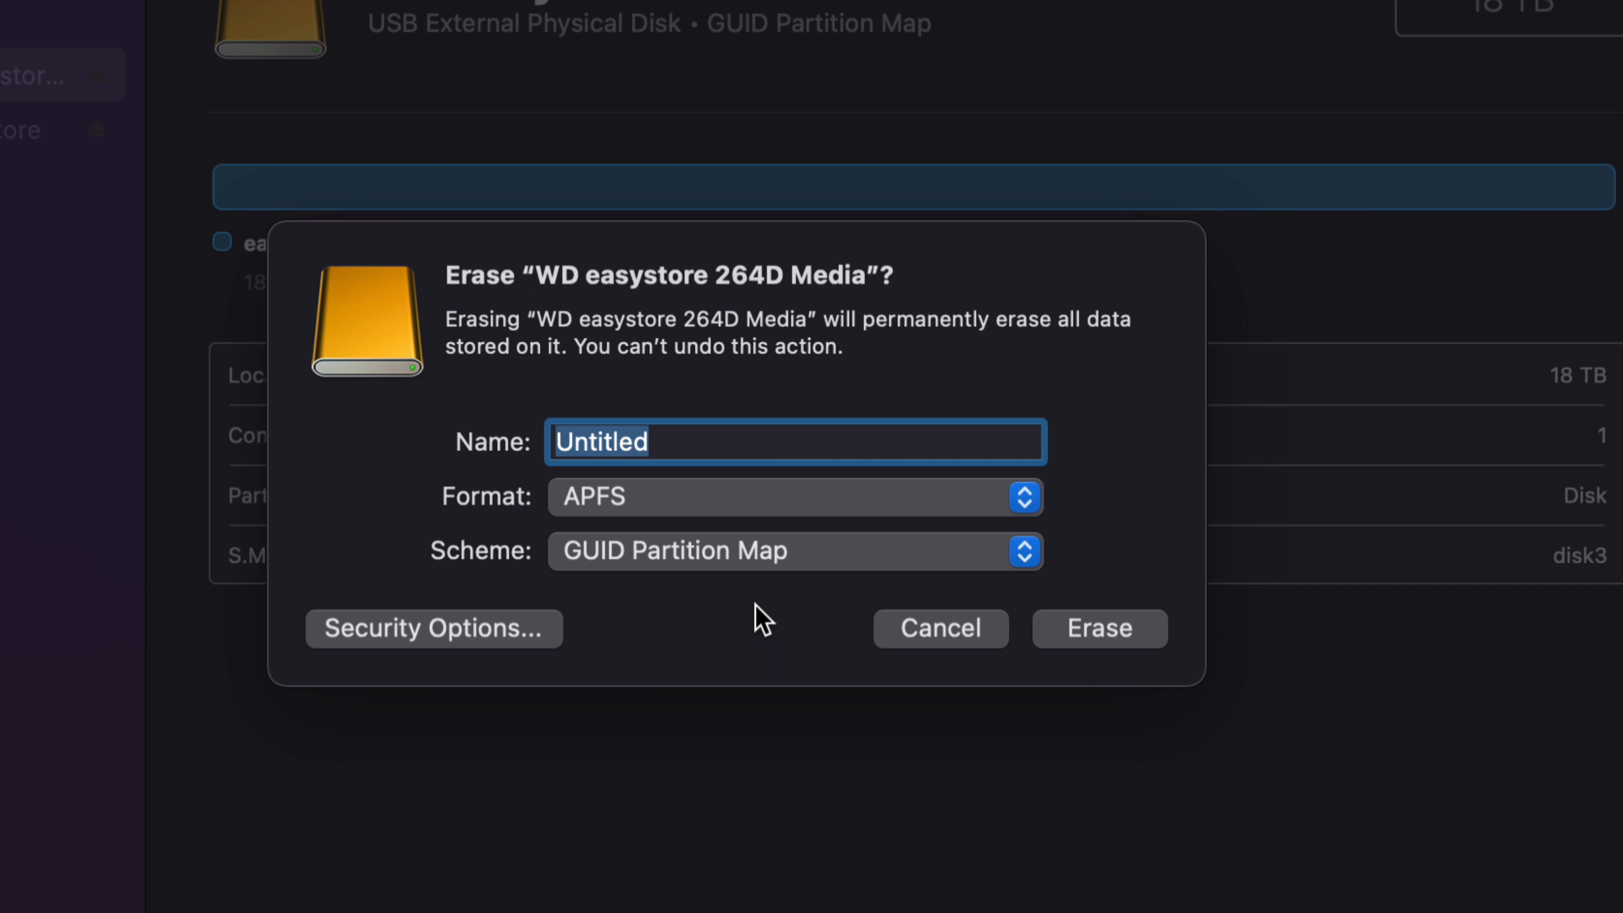
Step: Name the erased disk backup, with the APFS format and the GUID Partition Map scheme
click(634, 507)
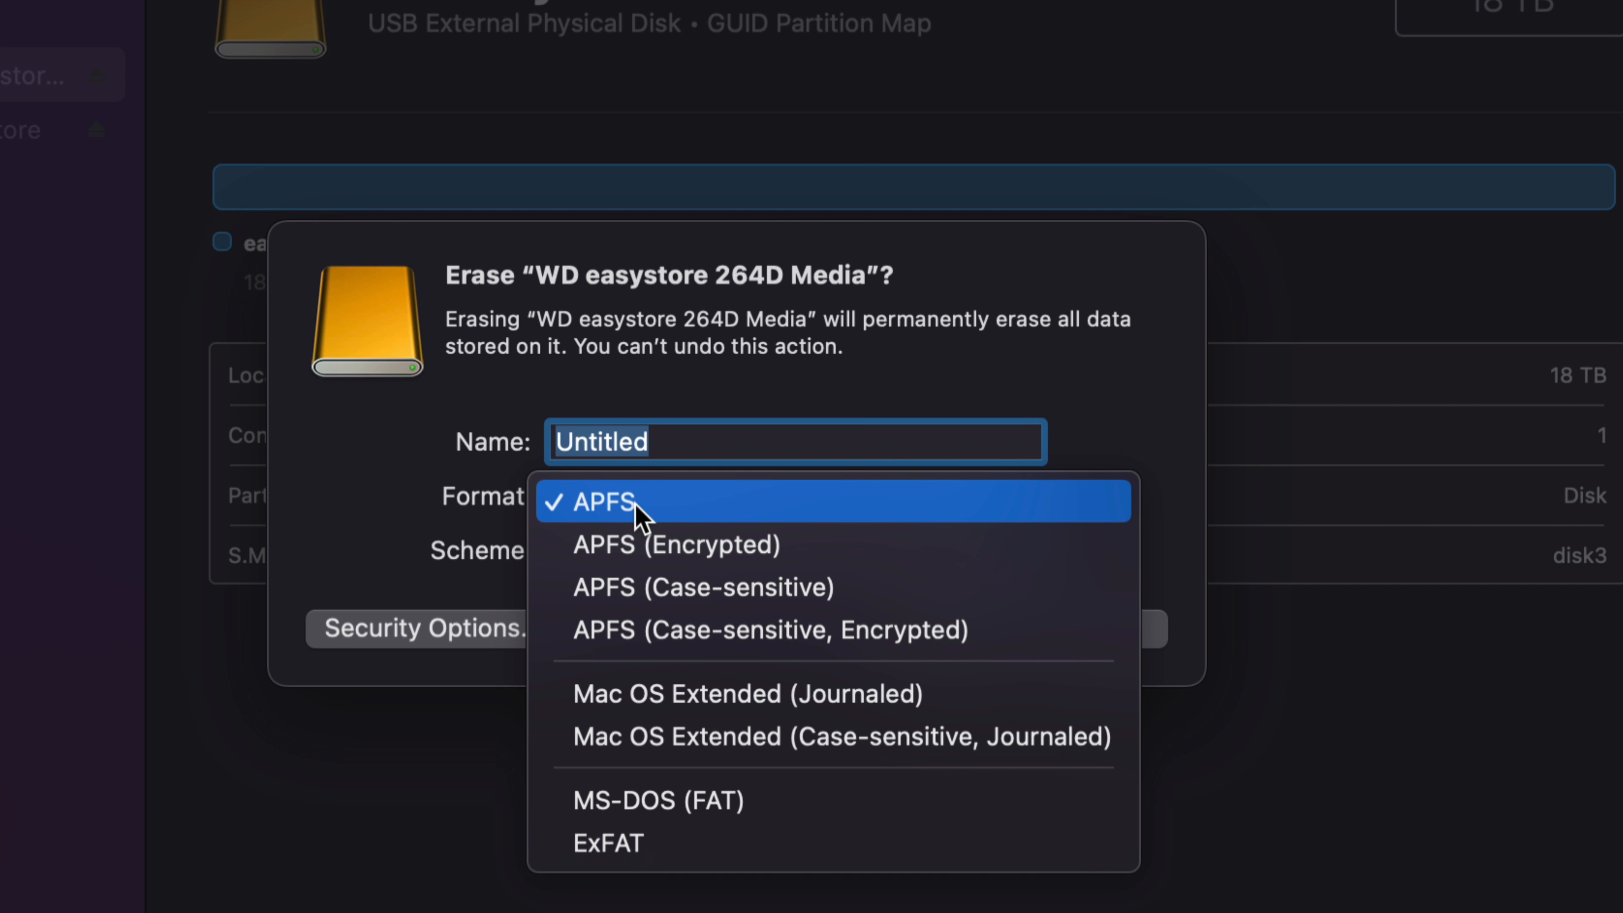
click(636, 505)
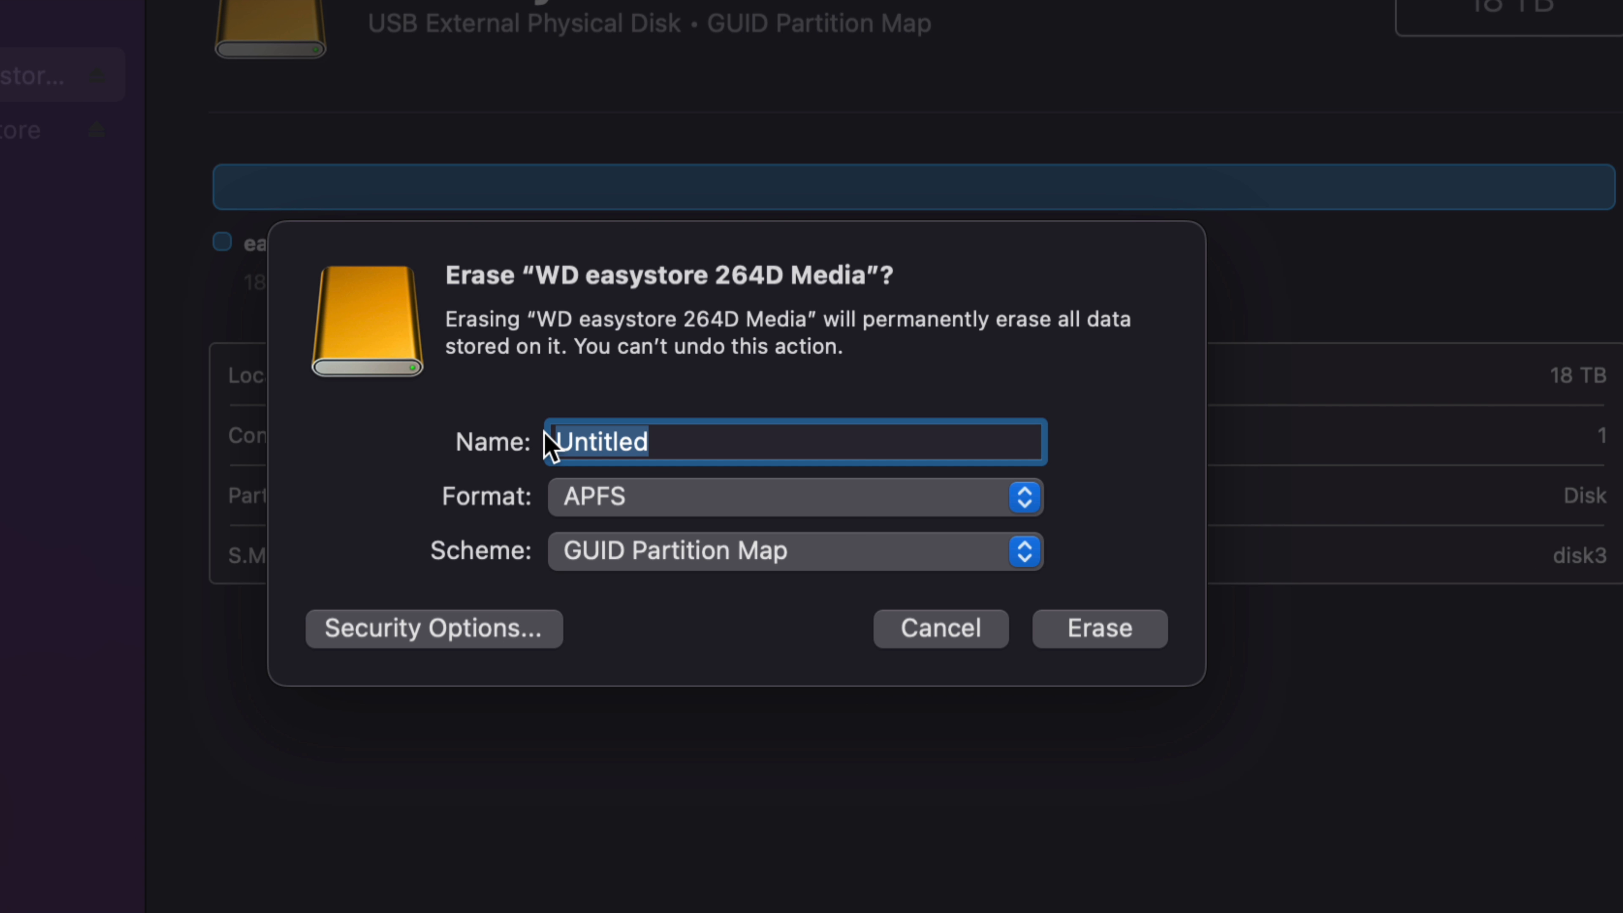
text(backup)
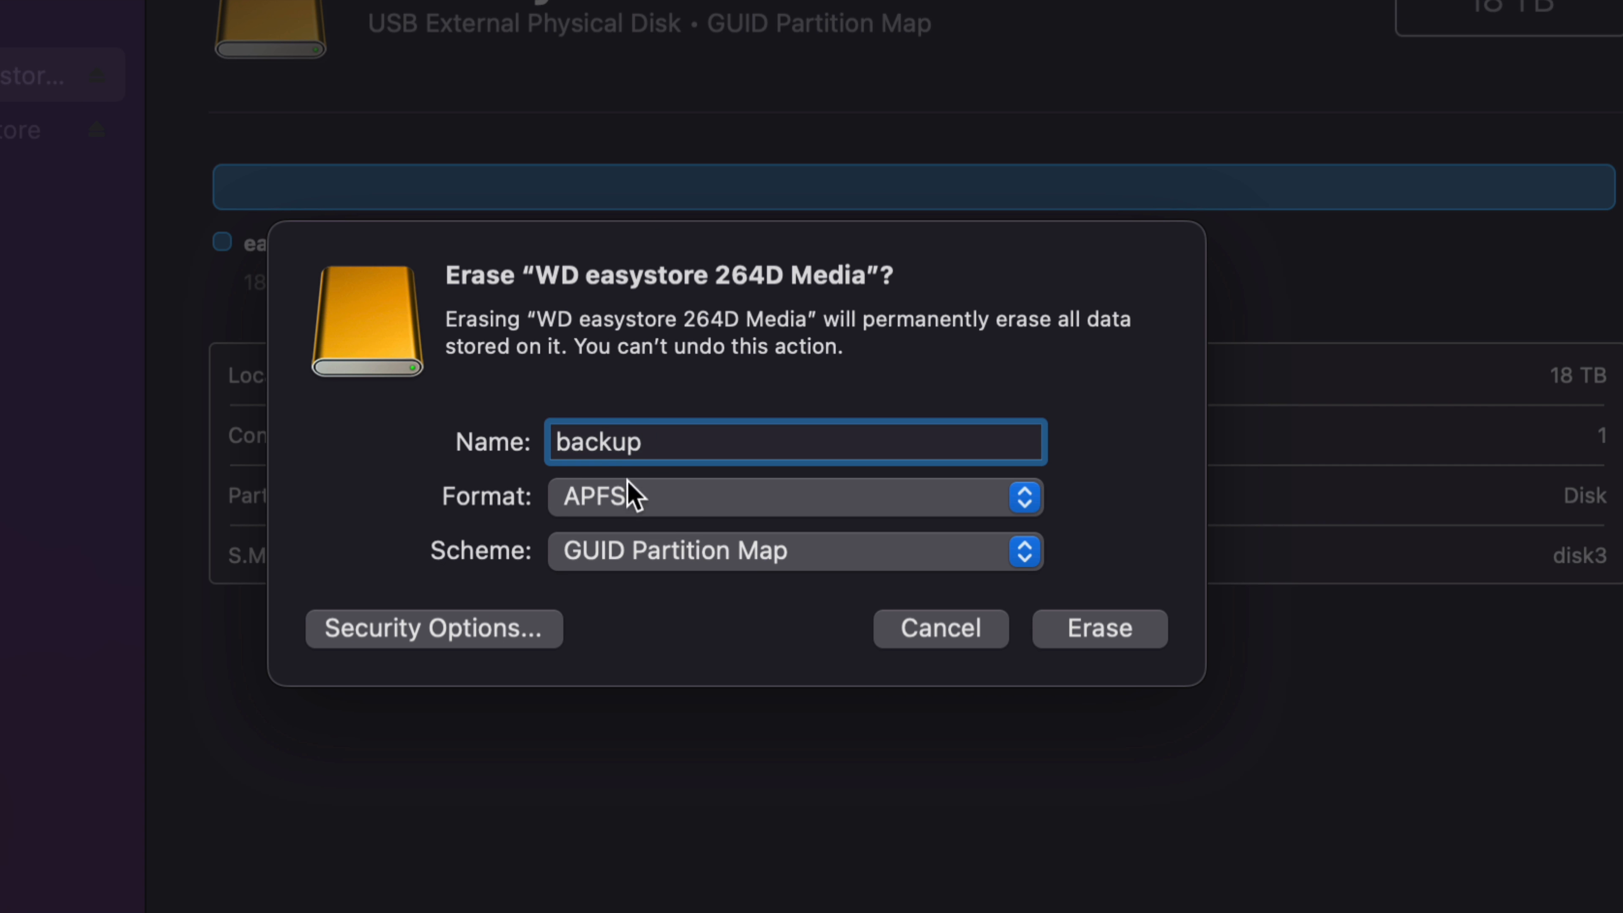
click(742, 557)
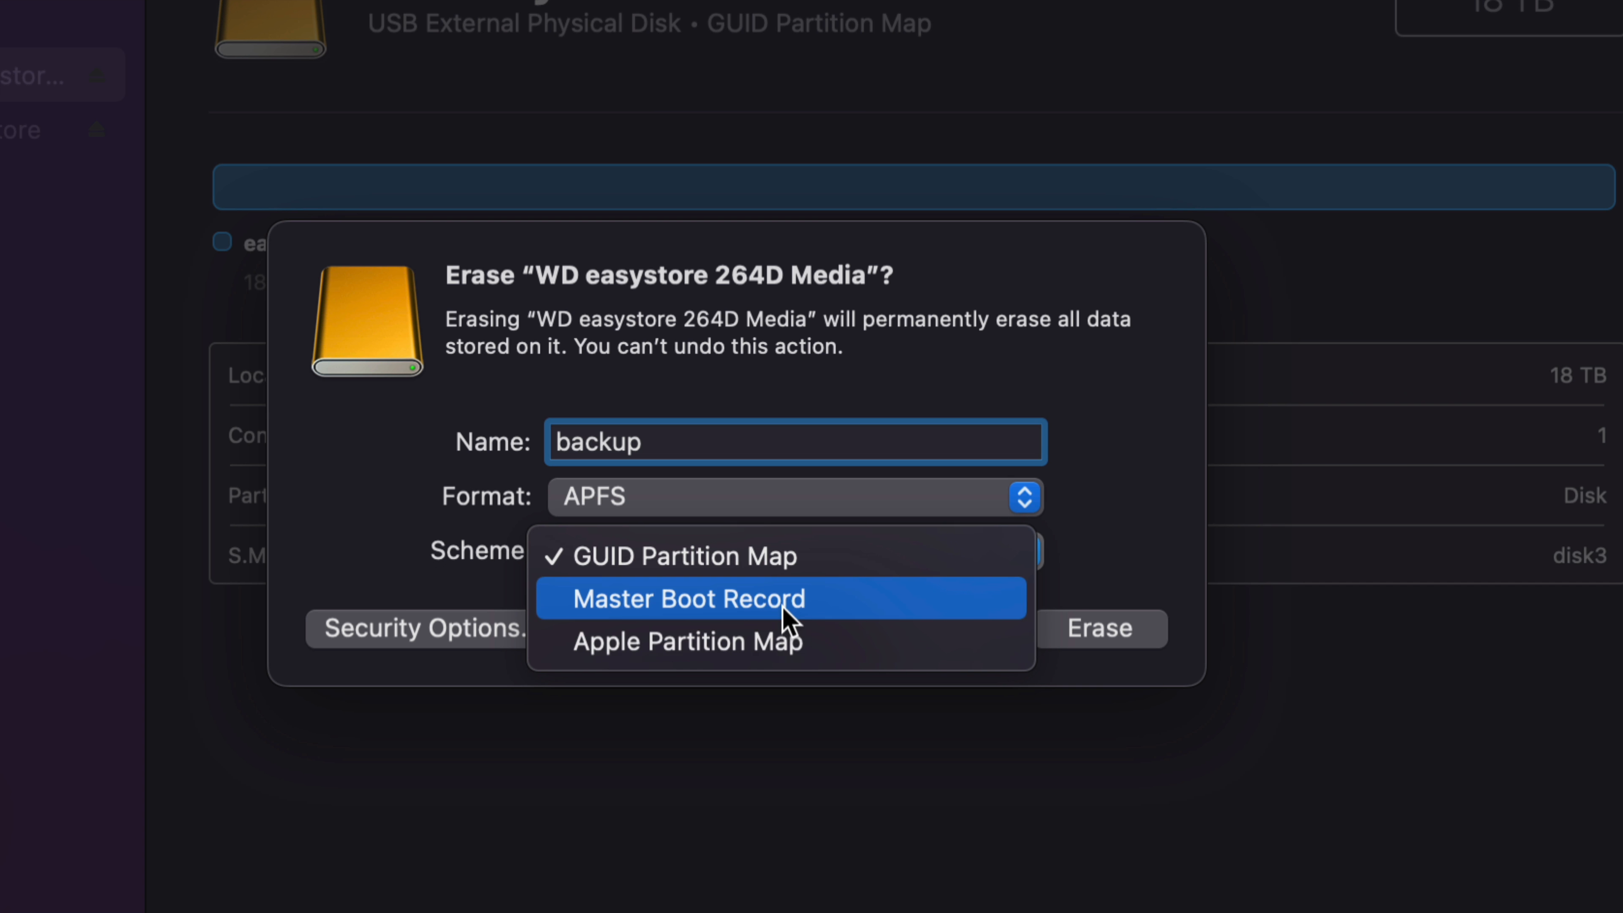
click(765, 558)
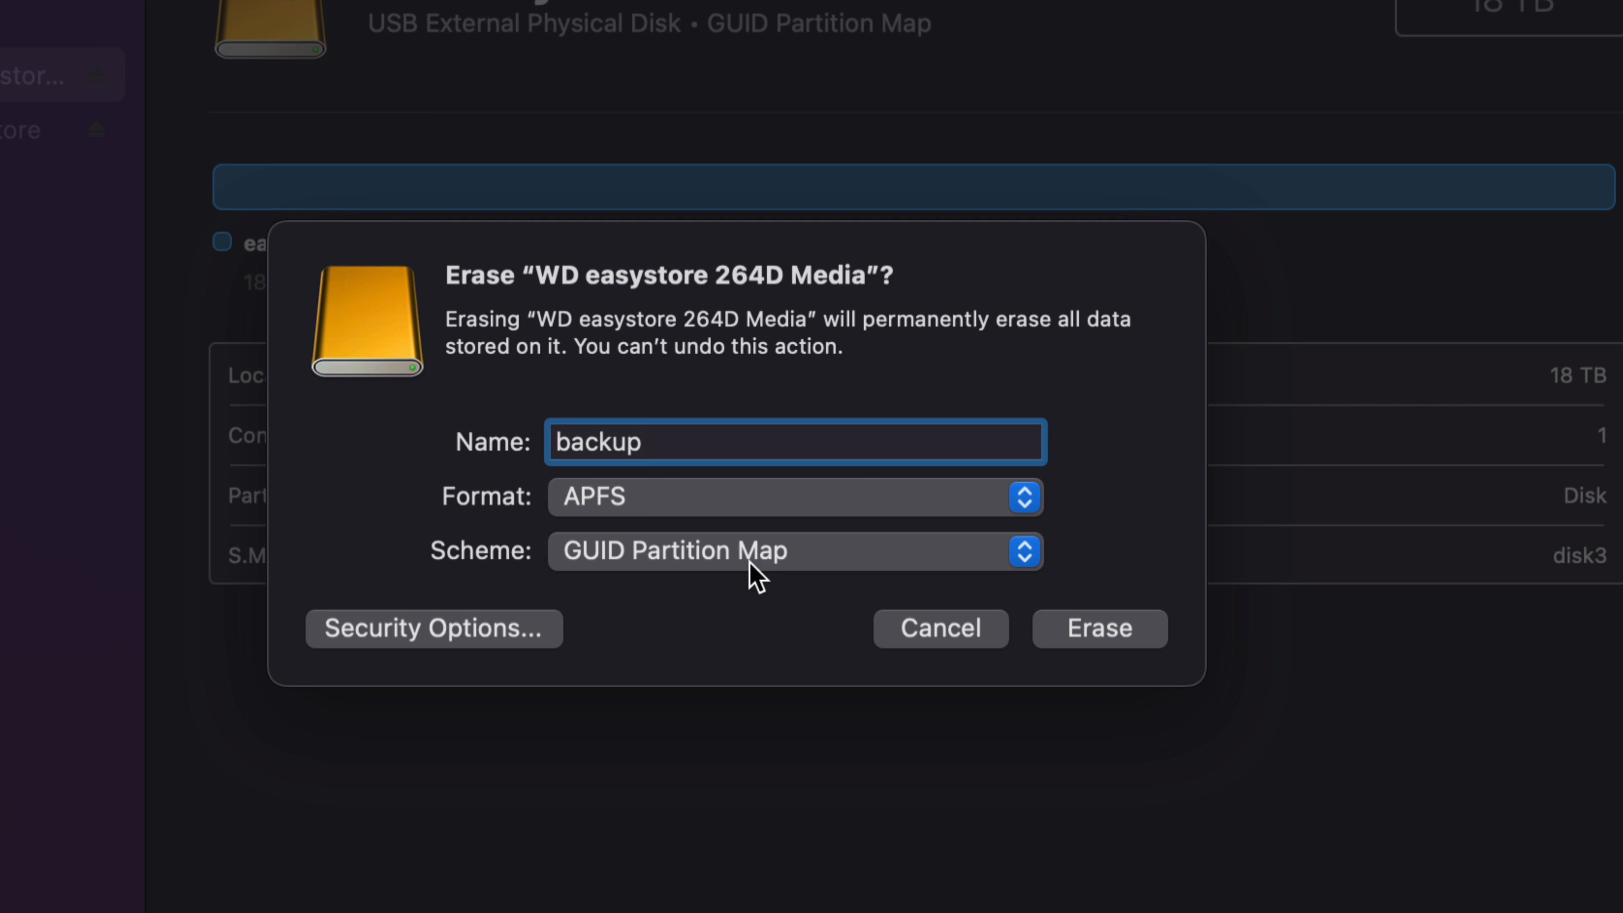
Step: Try the second erase security level, return it to Fastest, and run the erase of the external disk to completion
click(370, 633)
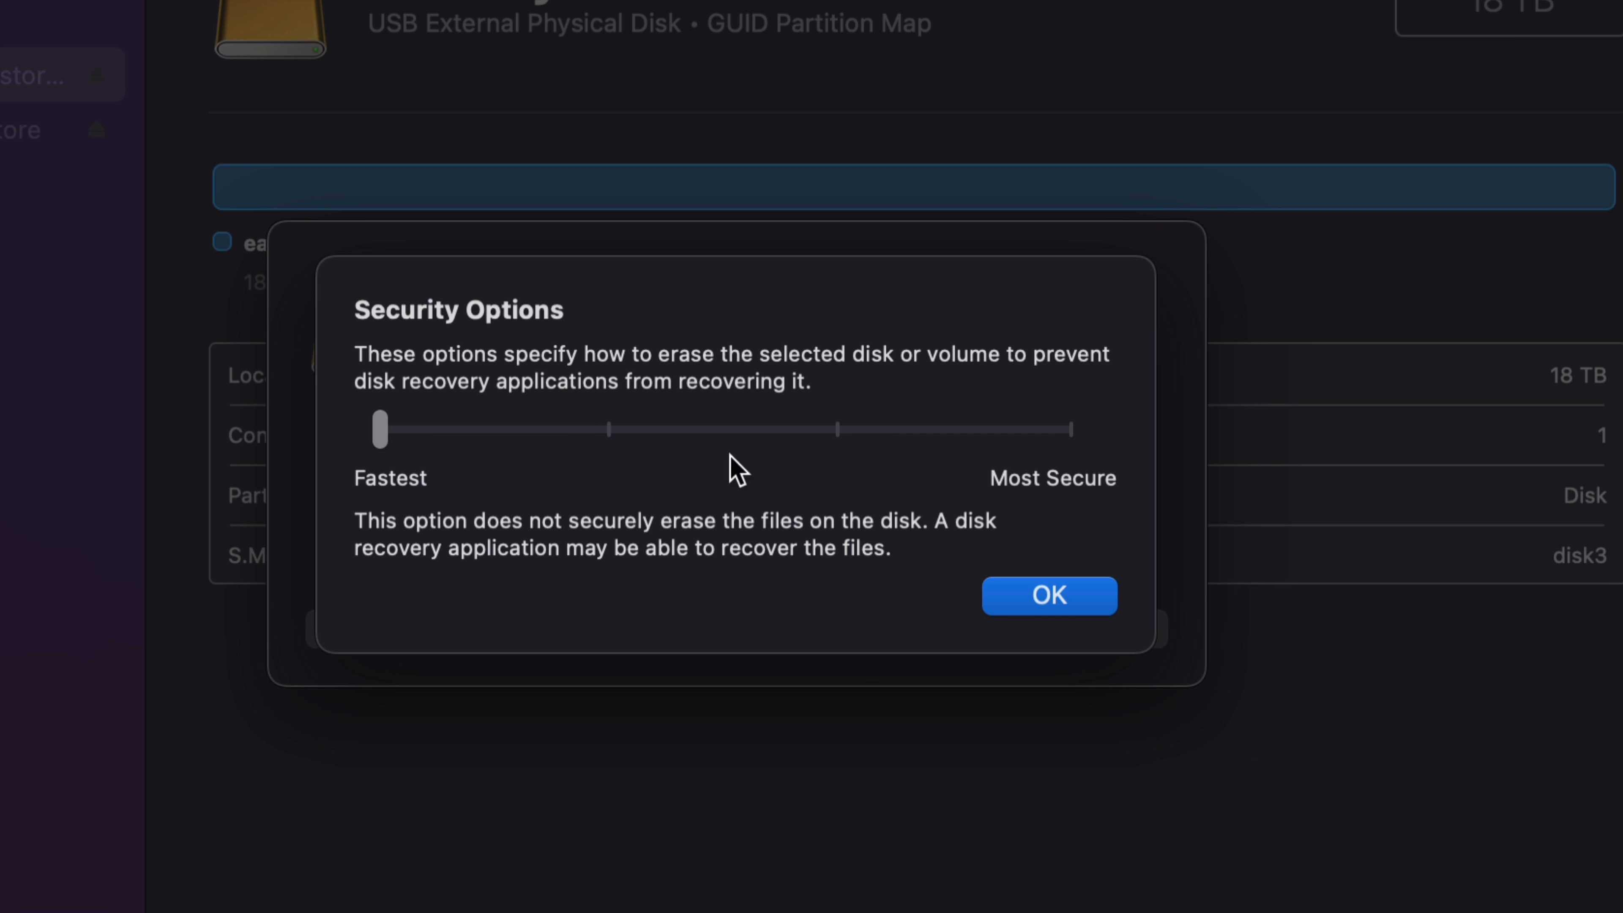
click(609, 434)
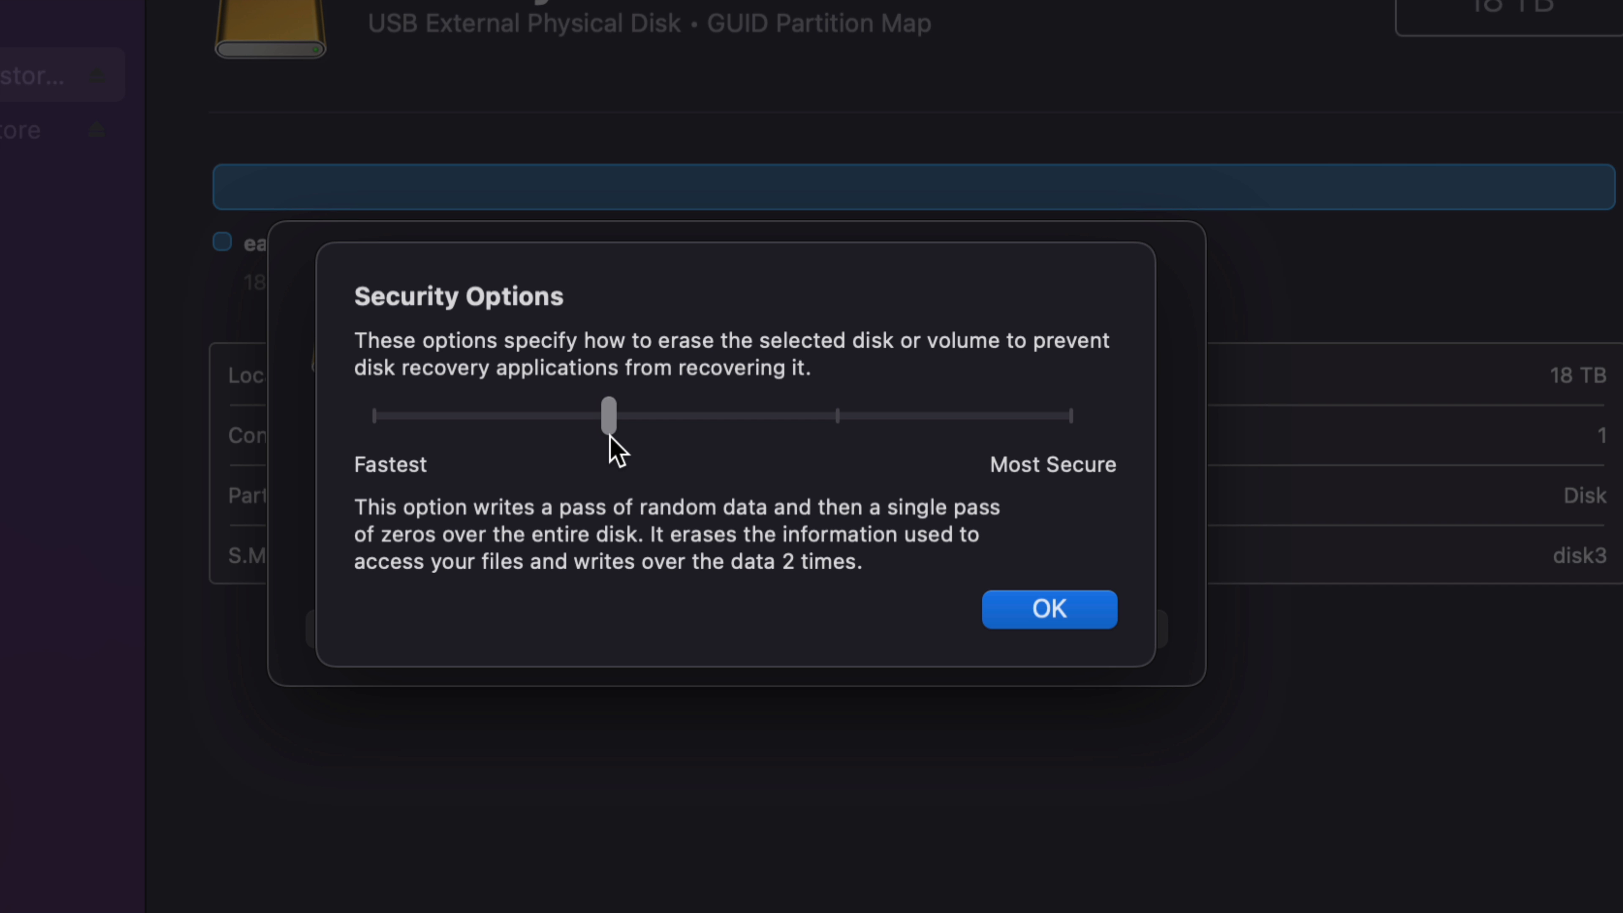
click(377, 417)
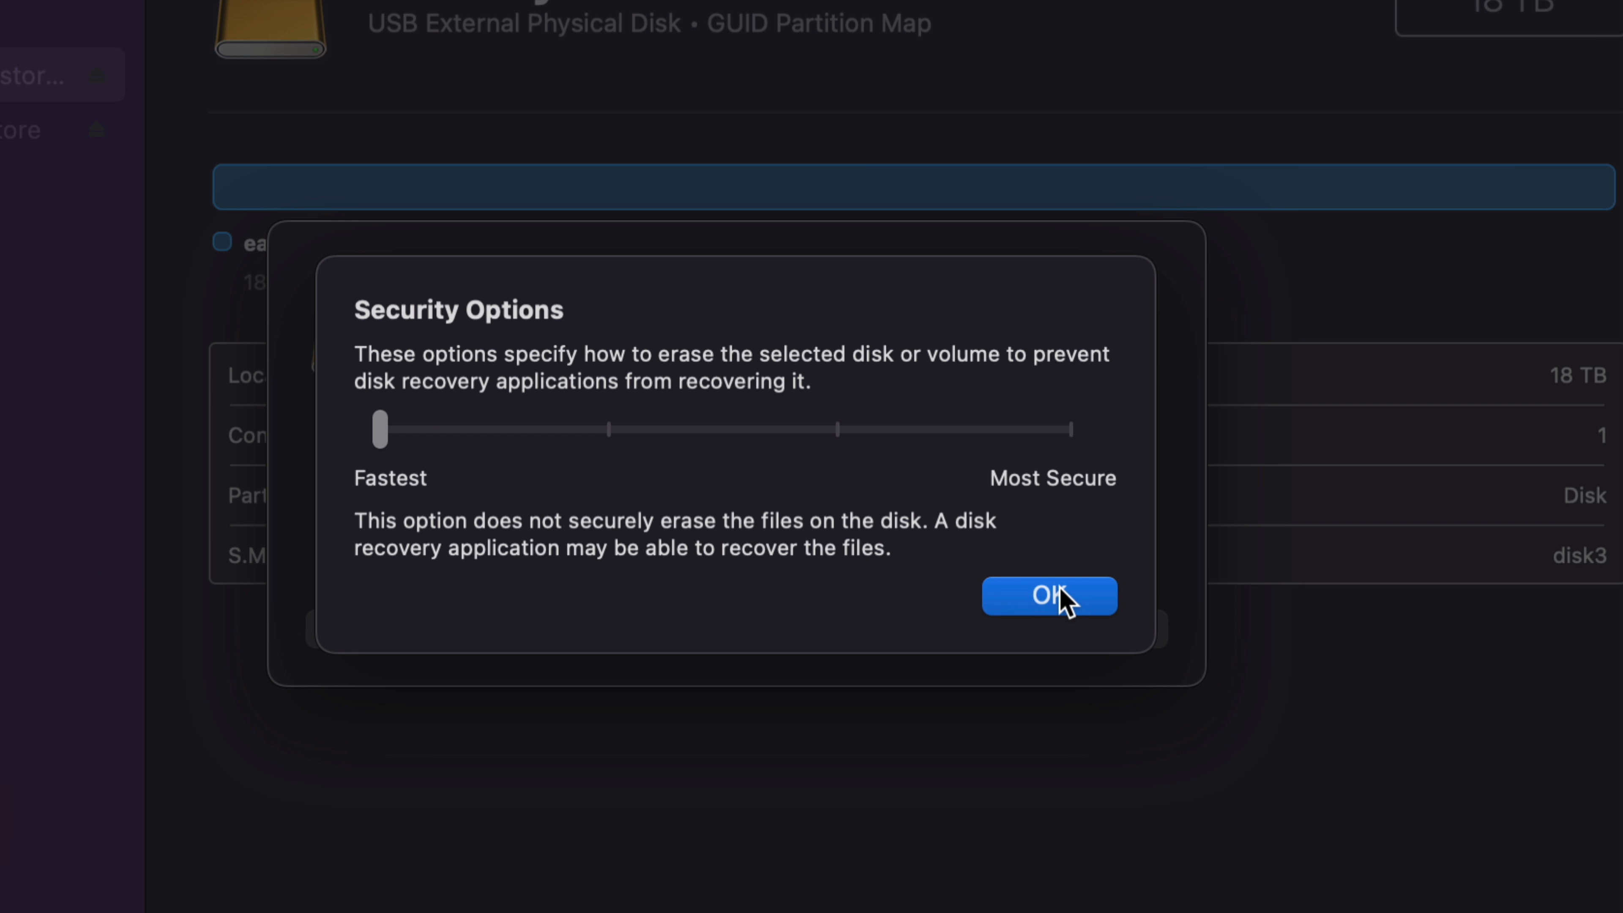
click(1061, 601)
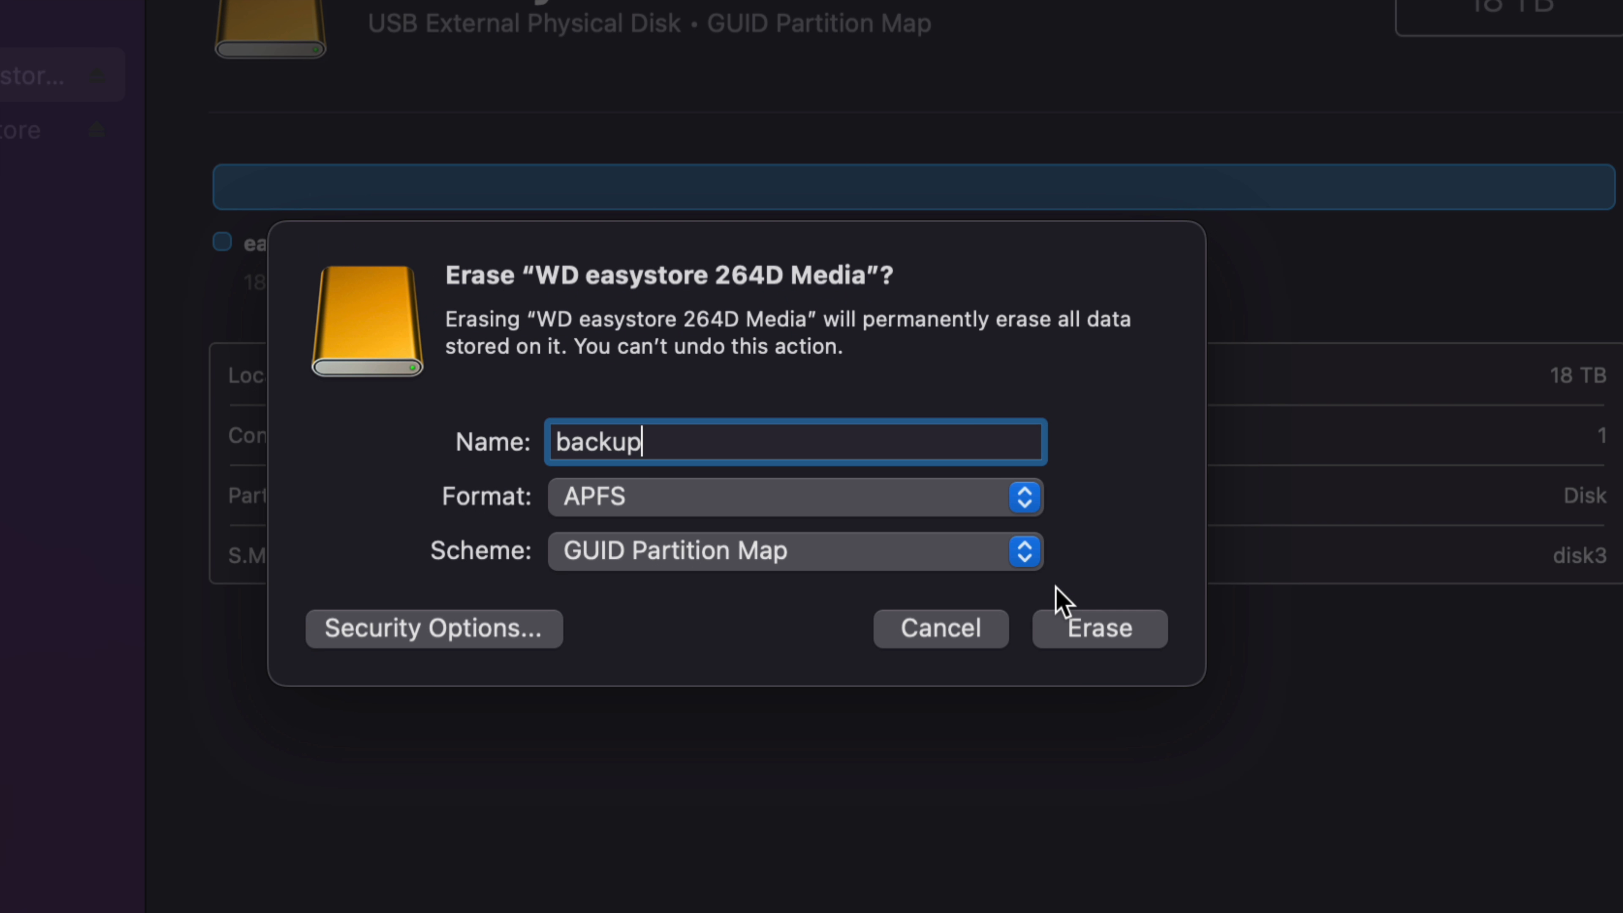
click(1126, 641)
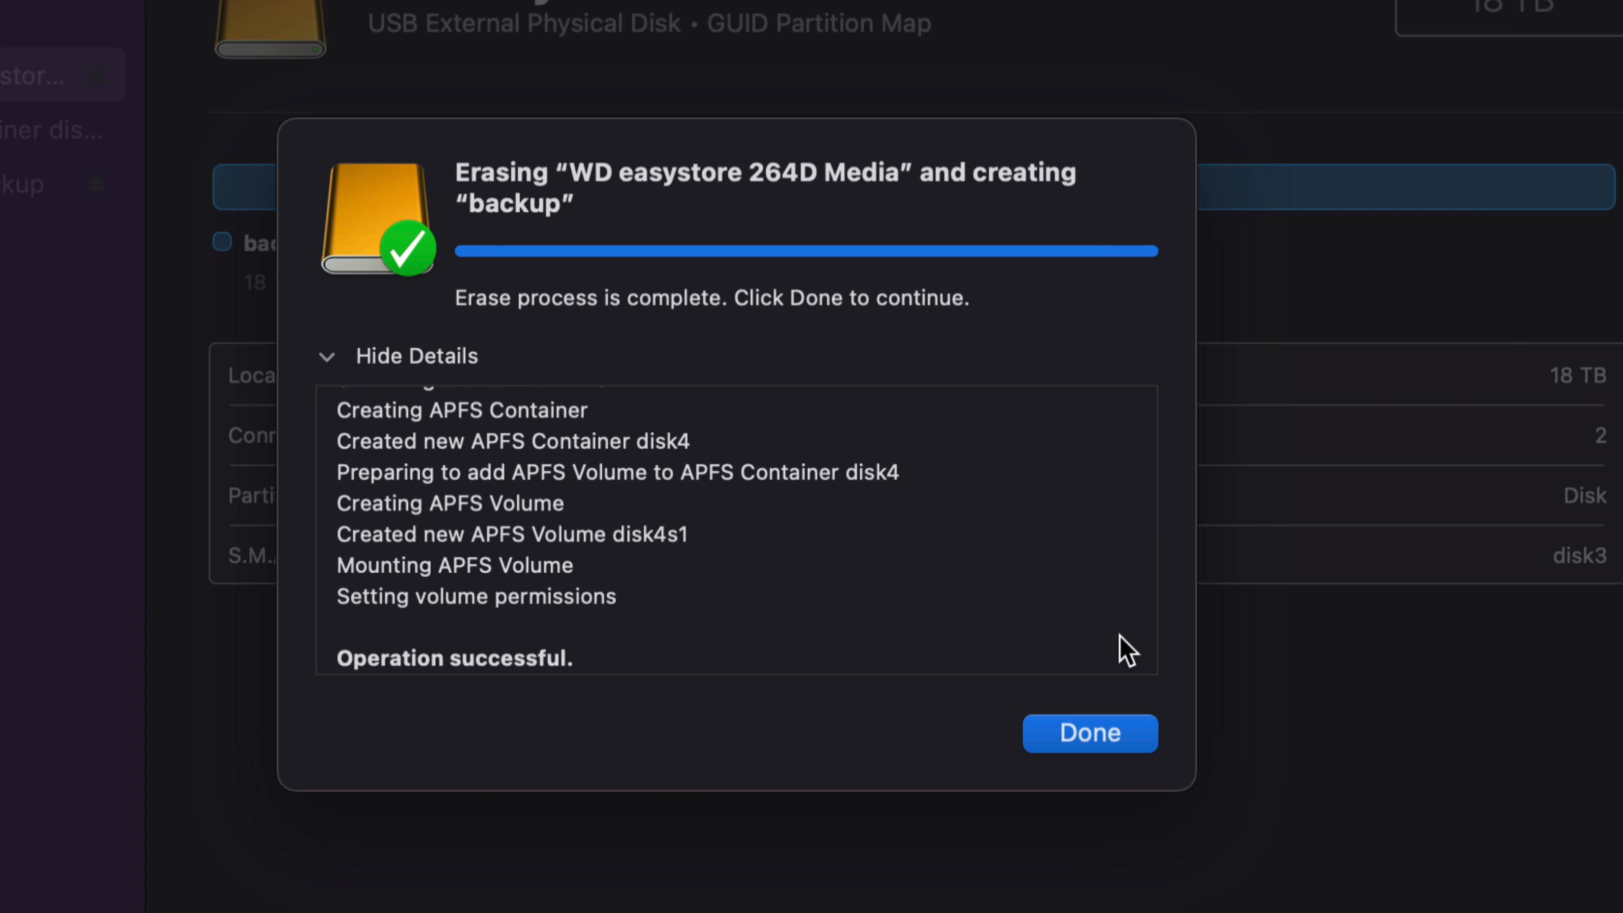
click(1109, 735)
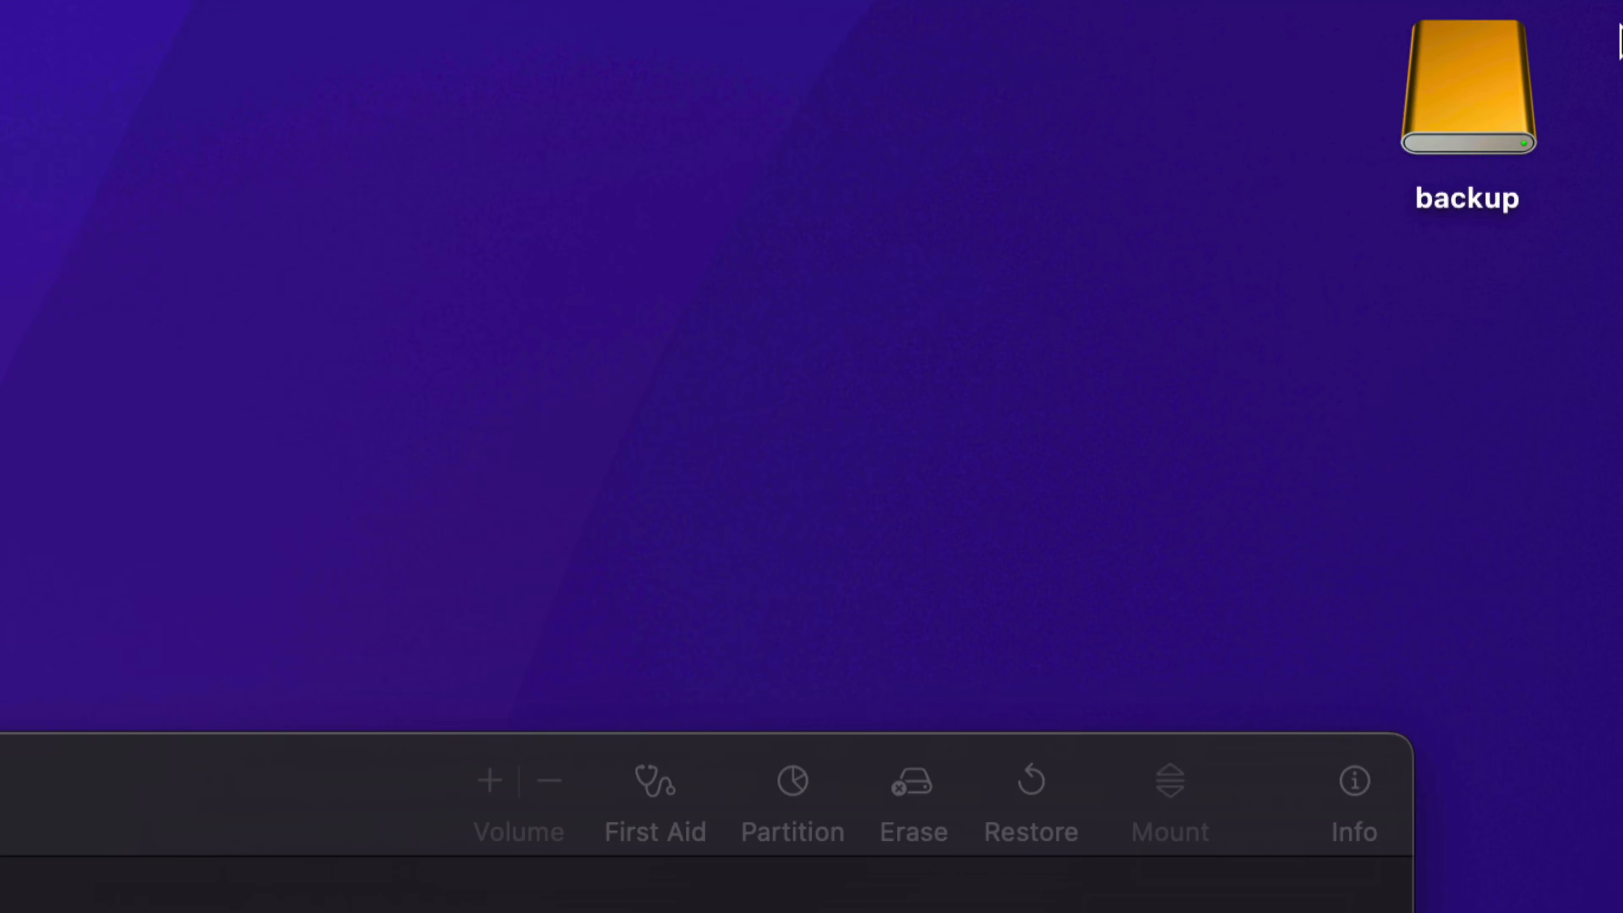
Step: Open the backup drive in Finder and rearrange its window and the Disk Utility window so that both are visible
click(1438, 147)
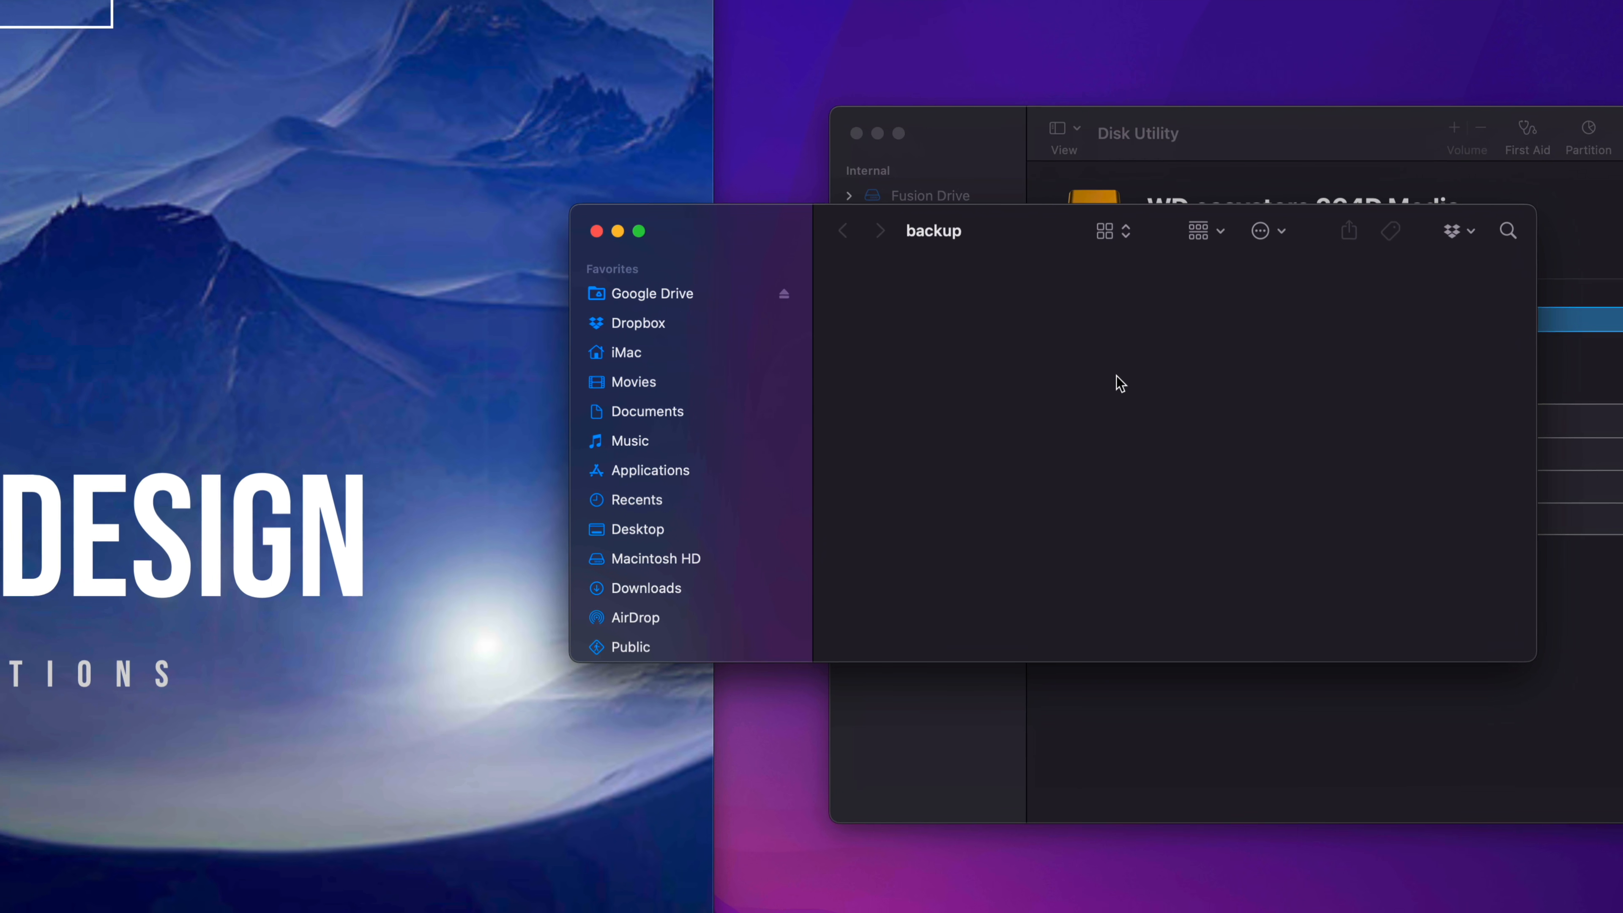
drag(760, 253, 593, 235)
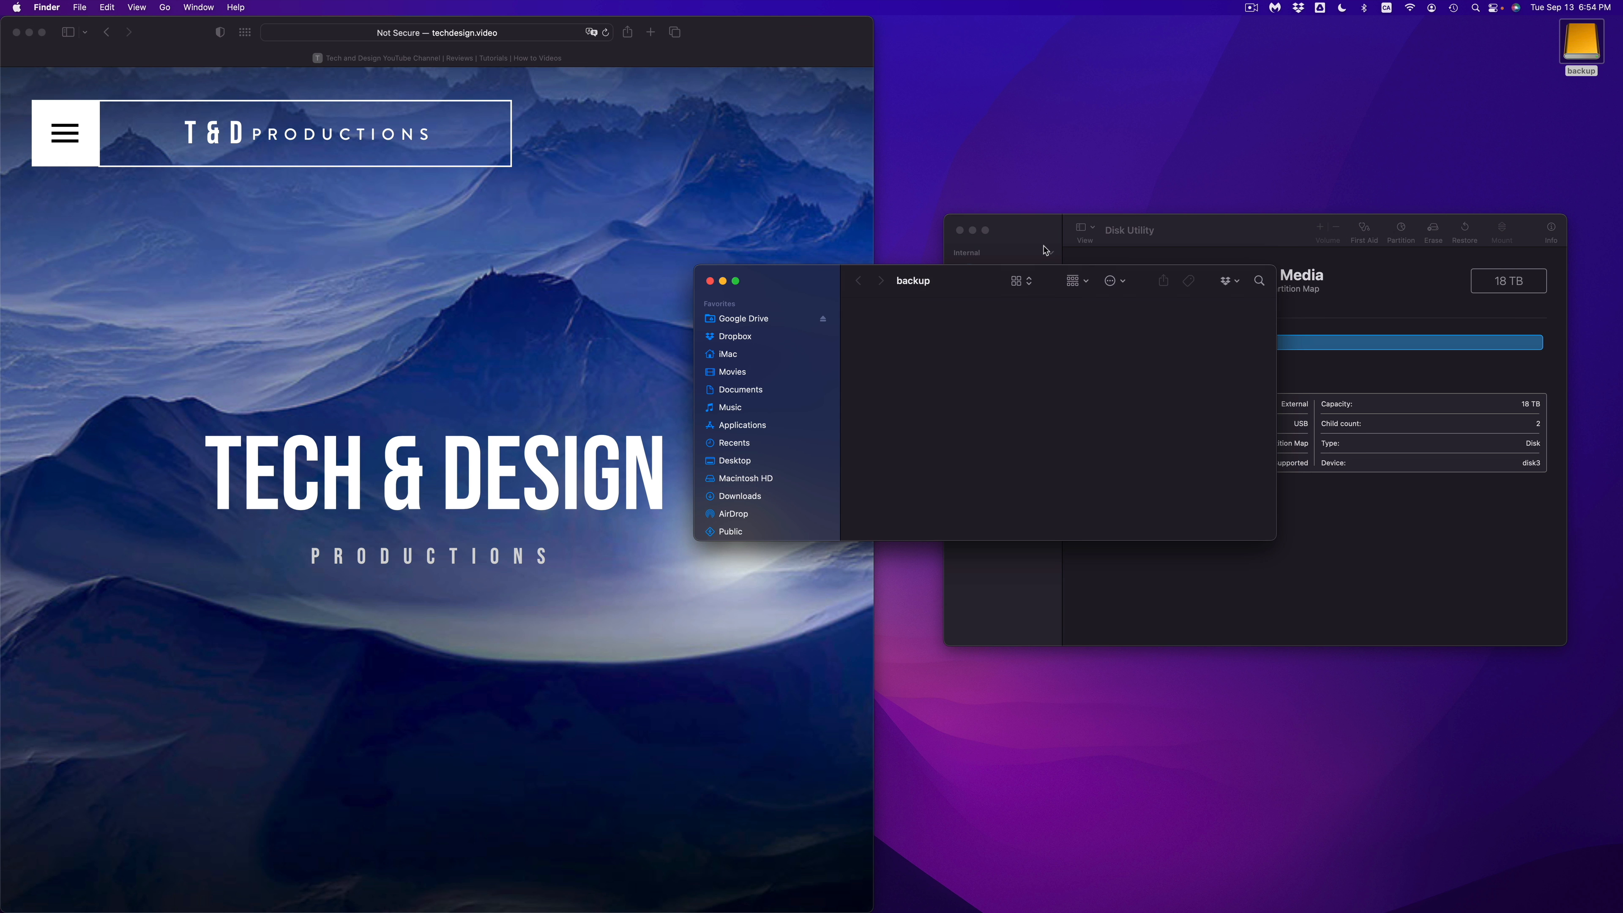
drag(1043, 239, 1056, 53)
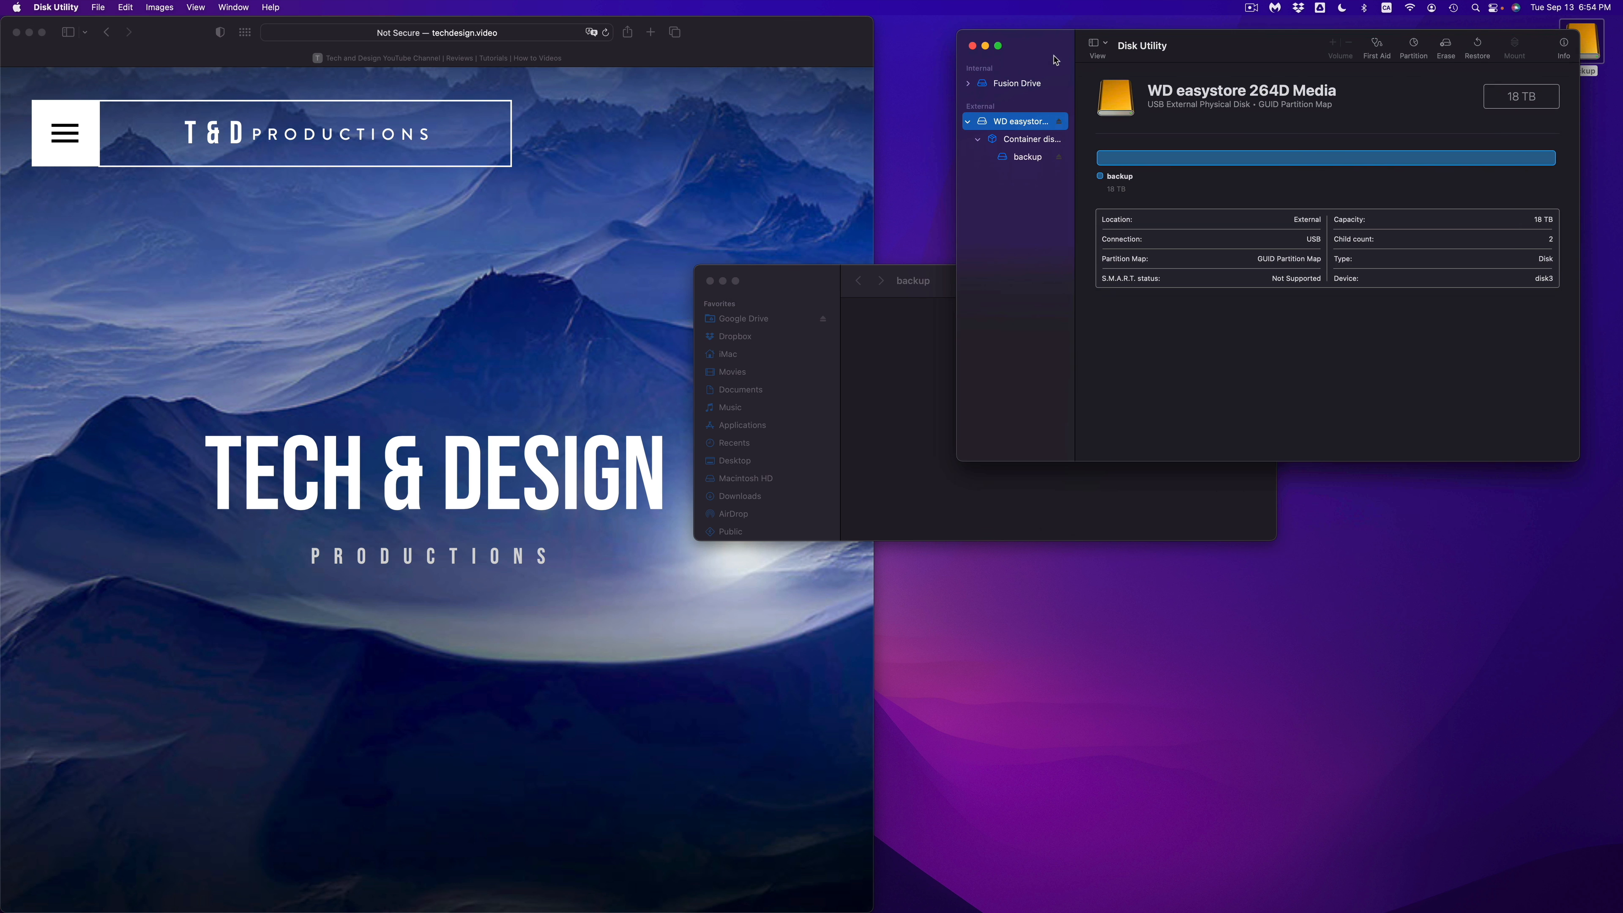
click(806, 285)
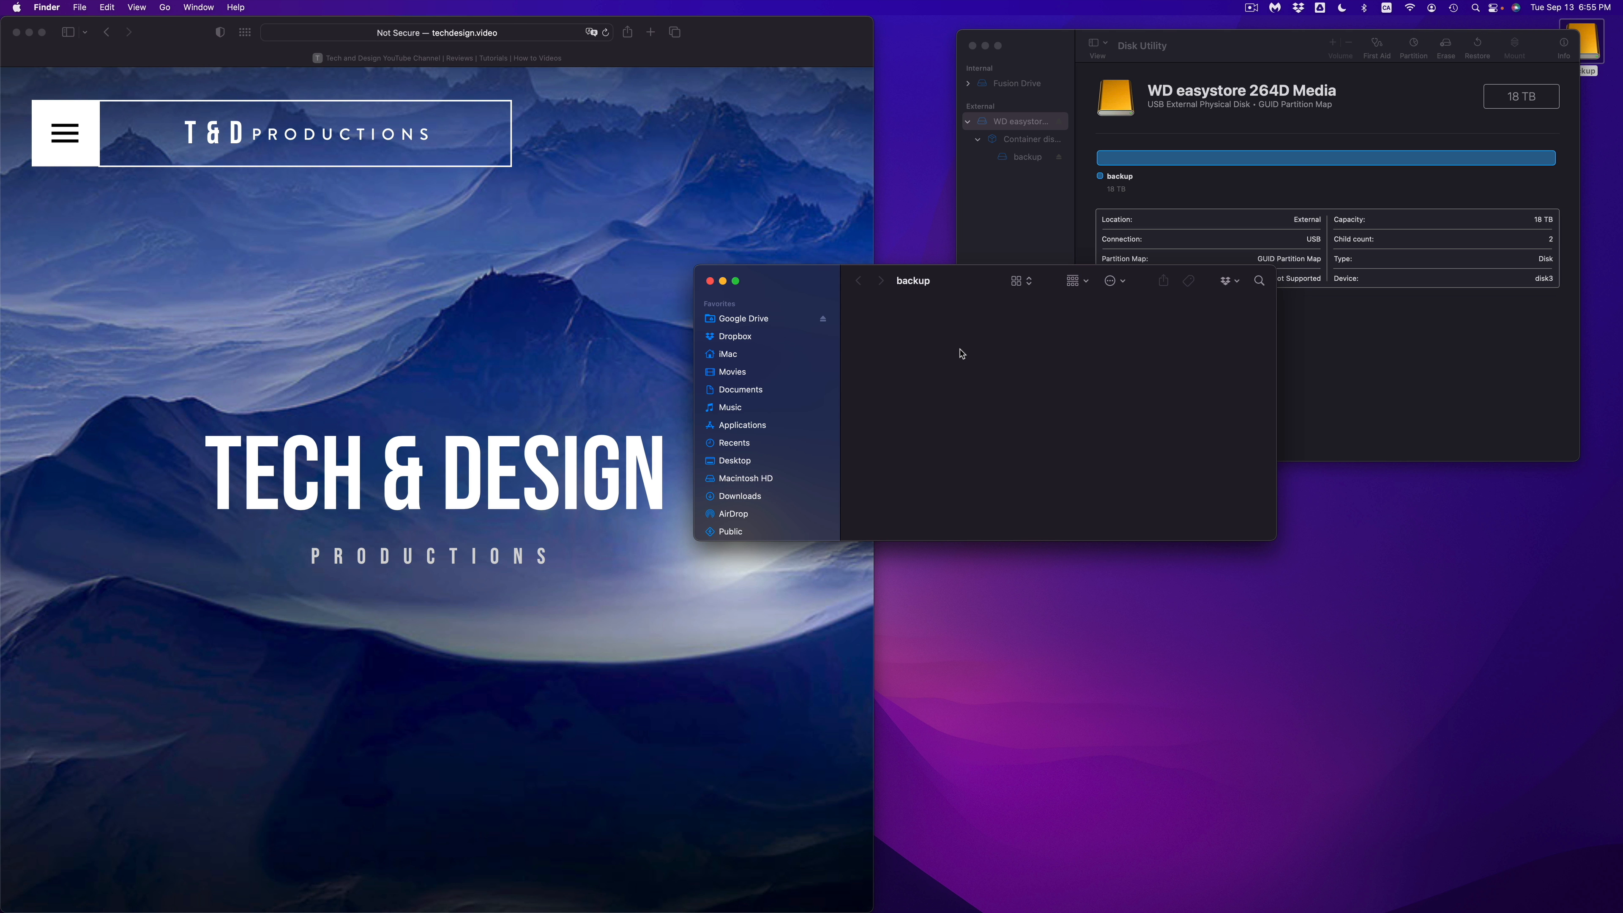
drag(997, 272, 985, 446)
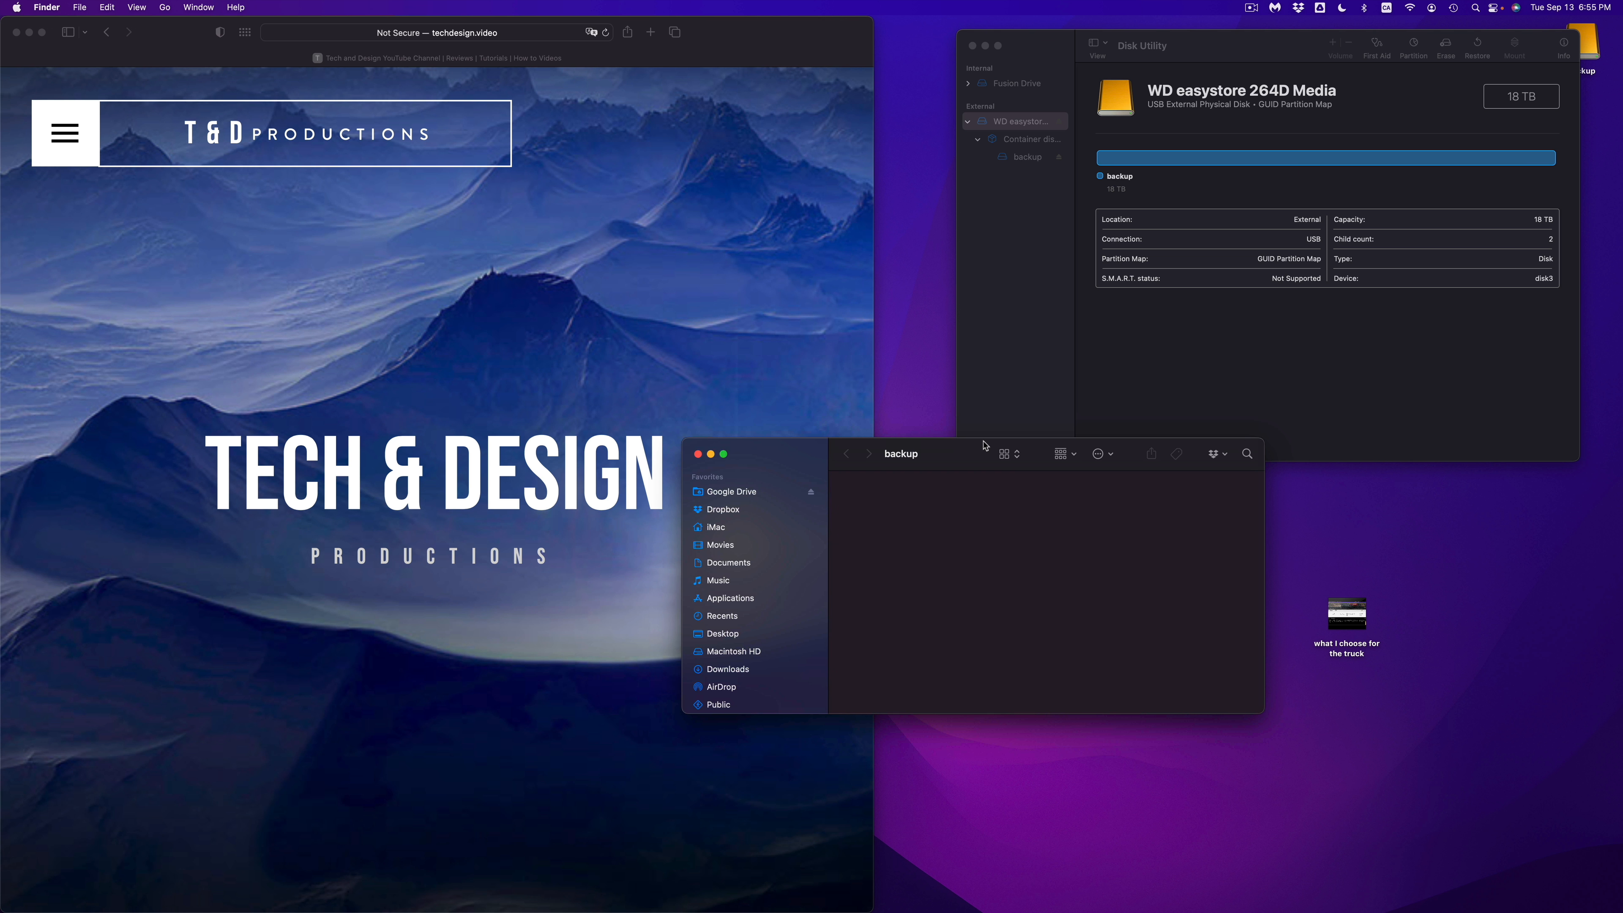
Step: Move the backup window and the desktop file "what I choose for the truck" so that they sit side by side
drag(984, 446, 1020, 454)
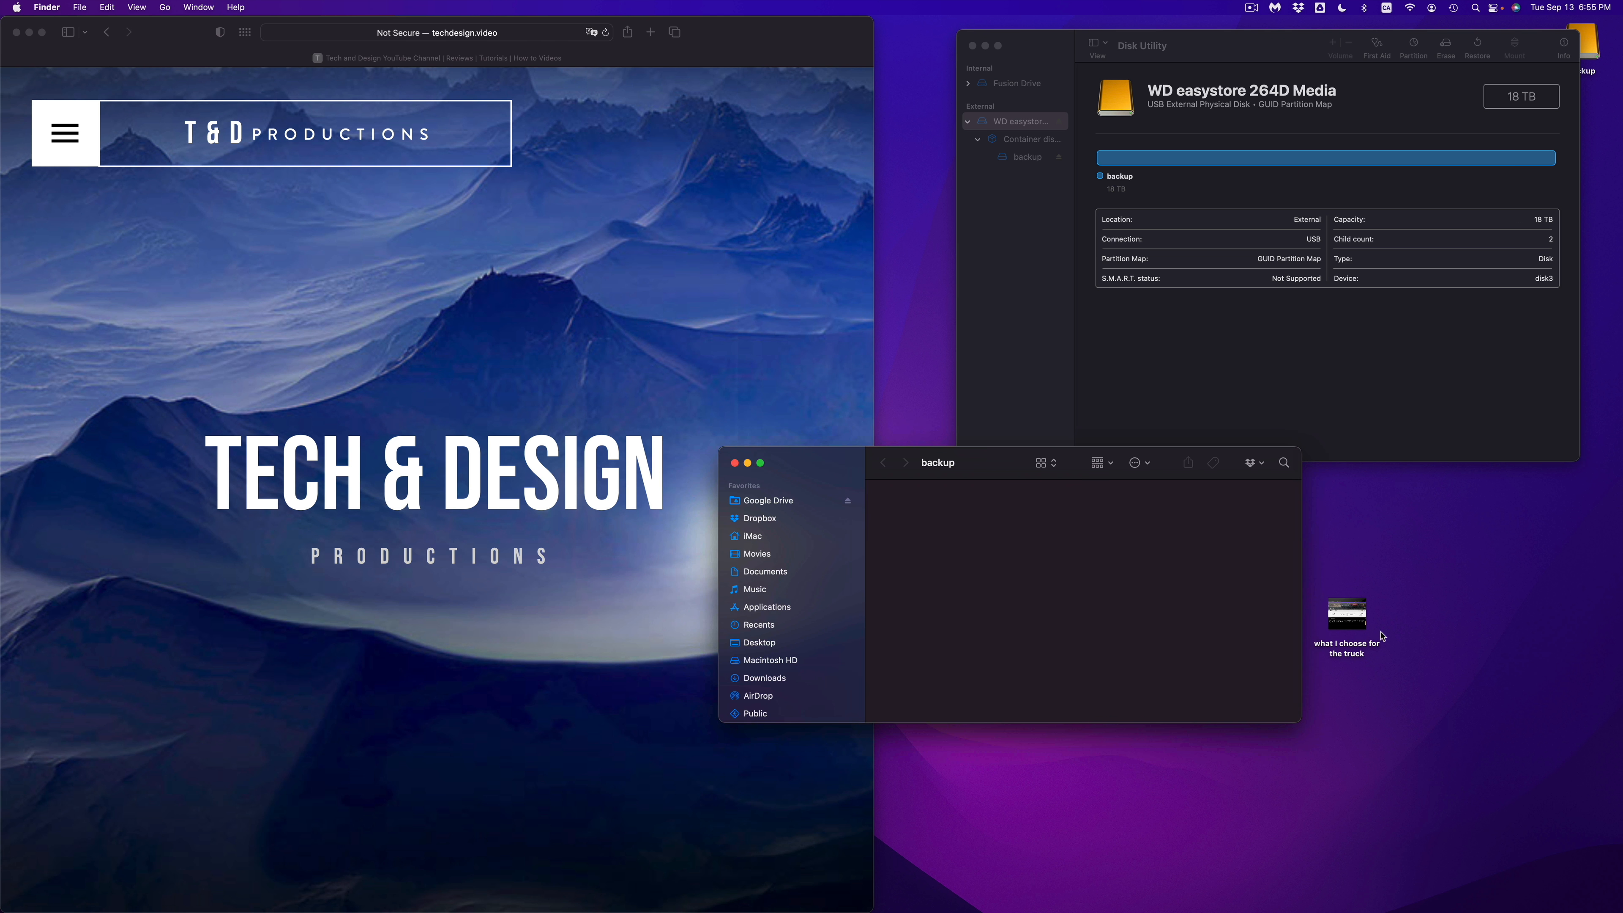
click(1355, 627)
drag(1356, 628, 1406, 564)
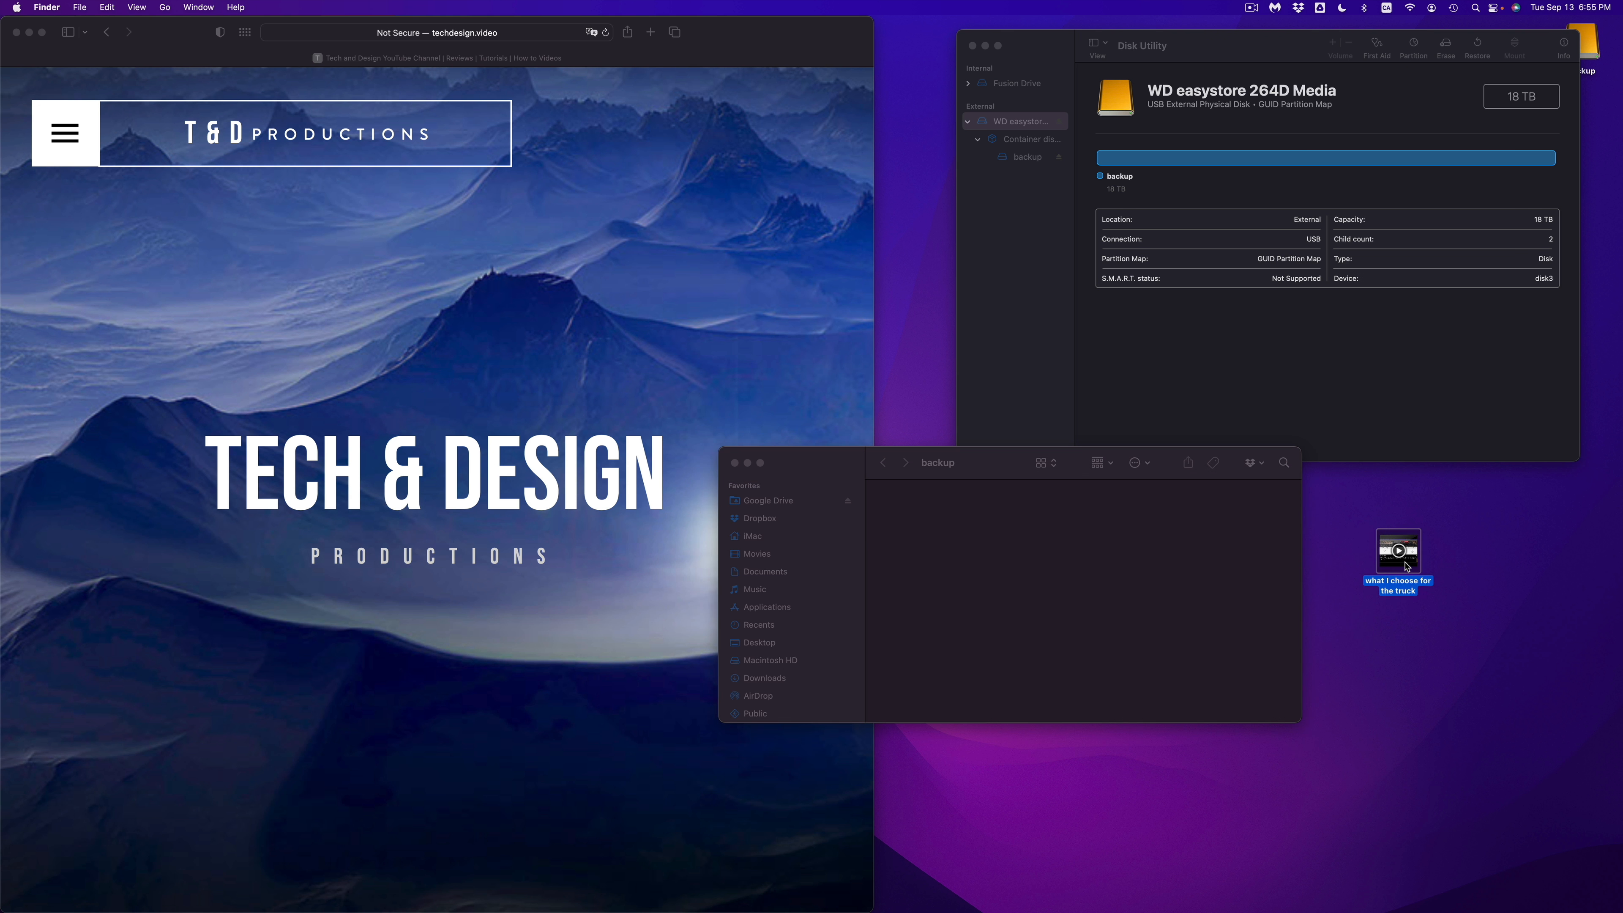
click(1452, 567)
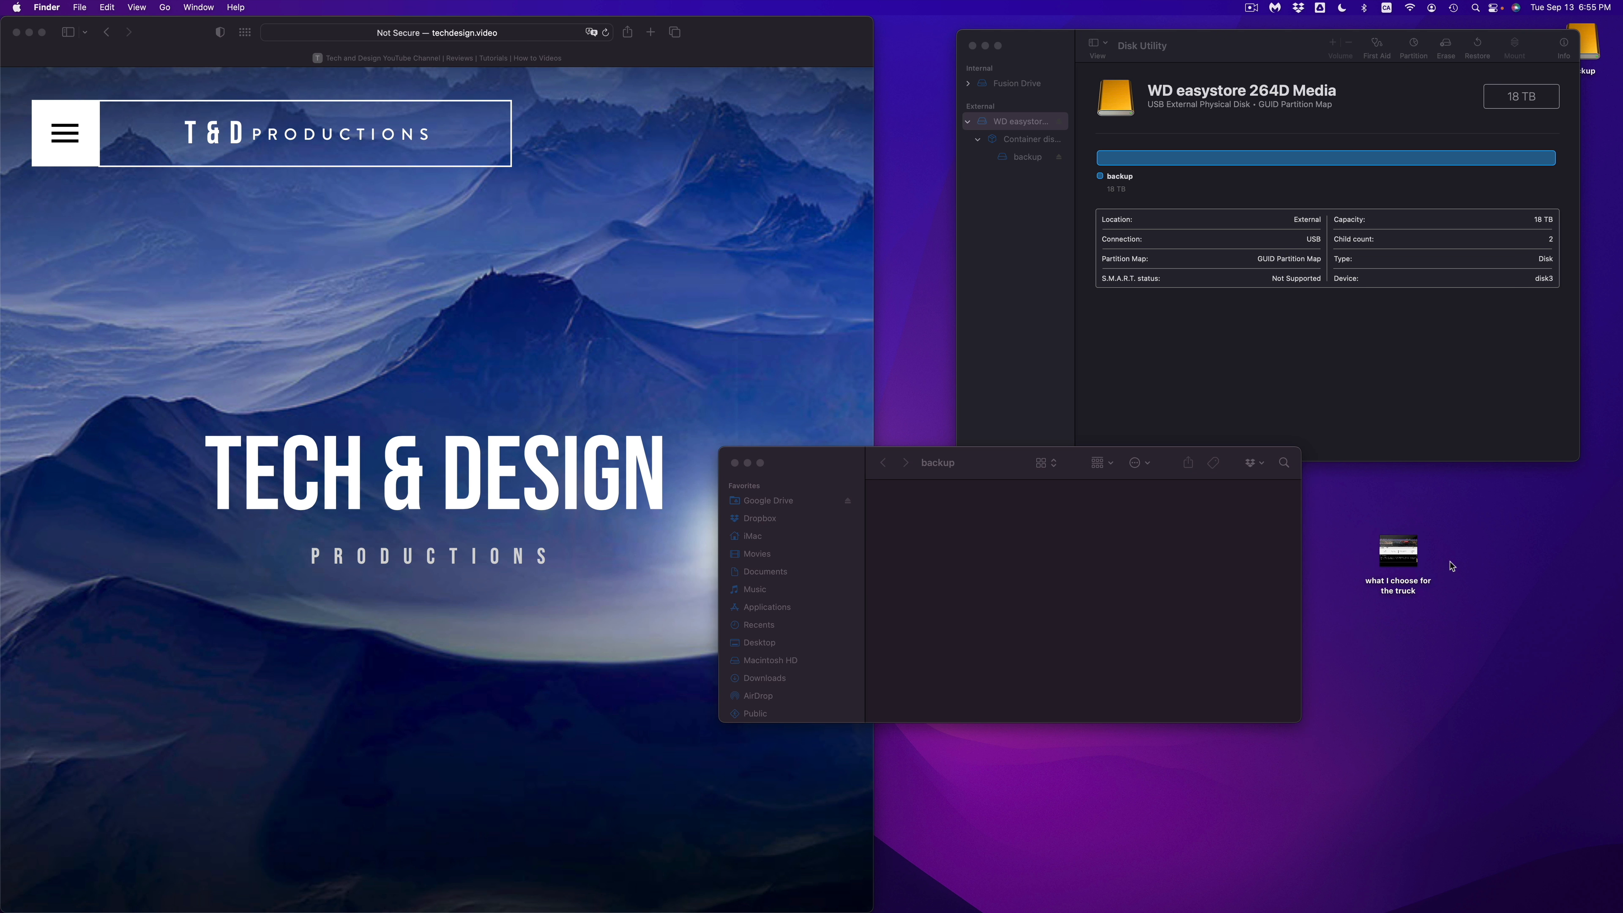
Step: Create a new folder on the desktop and copy it and the "what I choose for the truck" file onto the backup drive
right_click(1452, 566)
click(1469, 571)
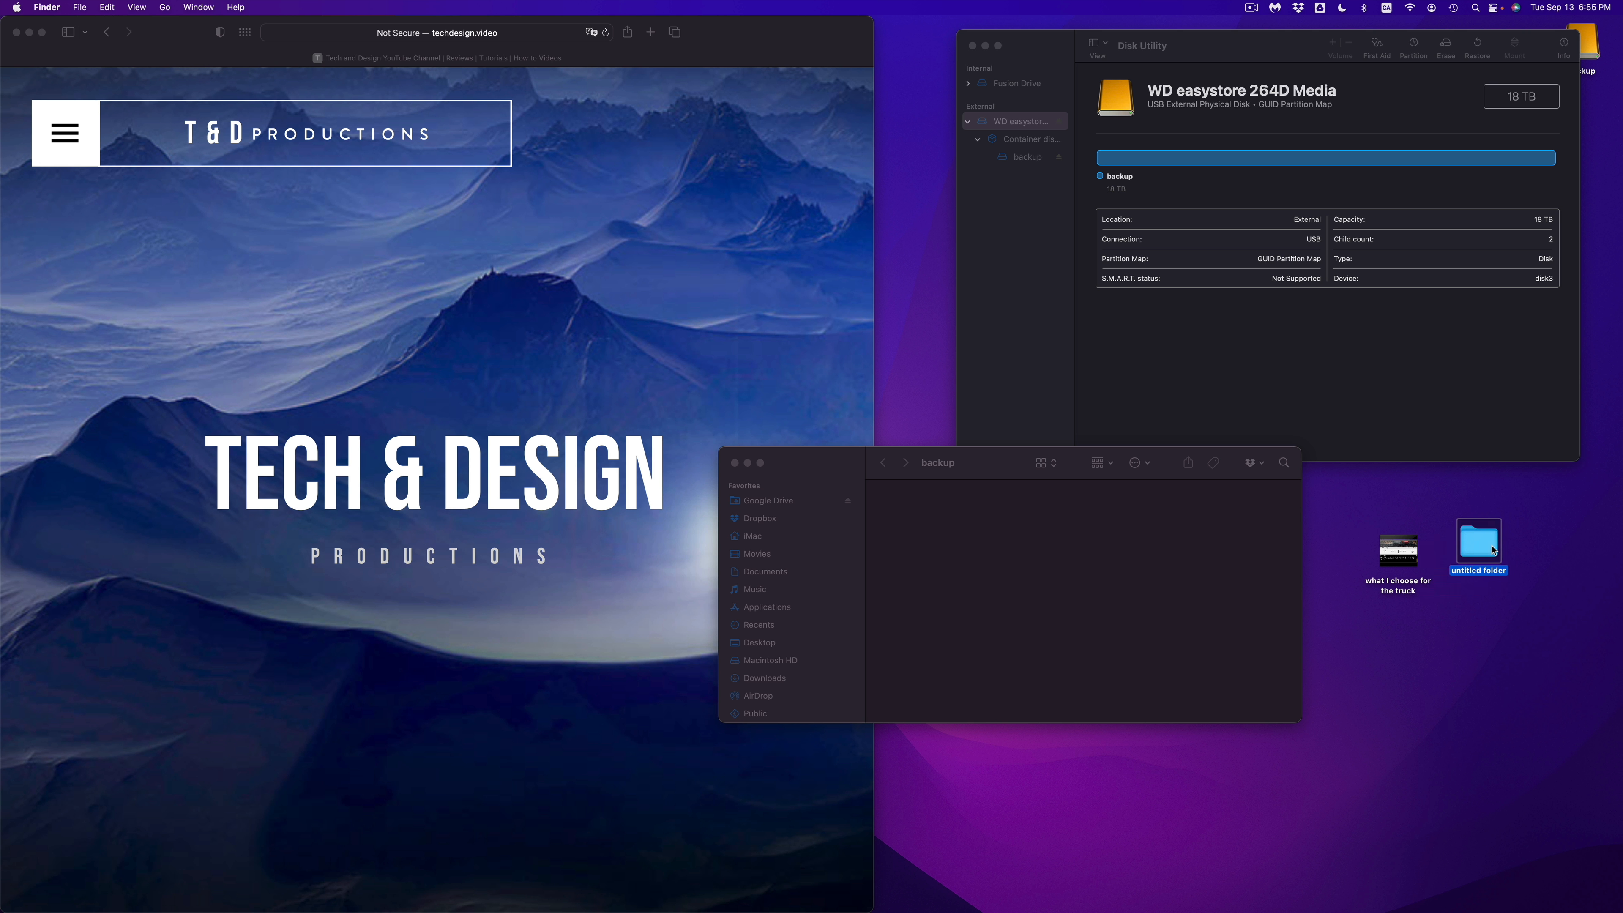
drag(1493, 550, 980, 492)
drag(1396, 551, 1050, 523)
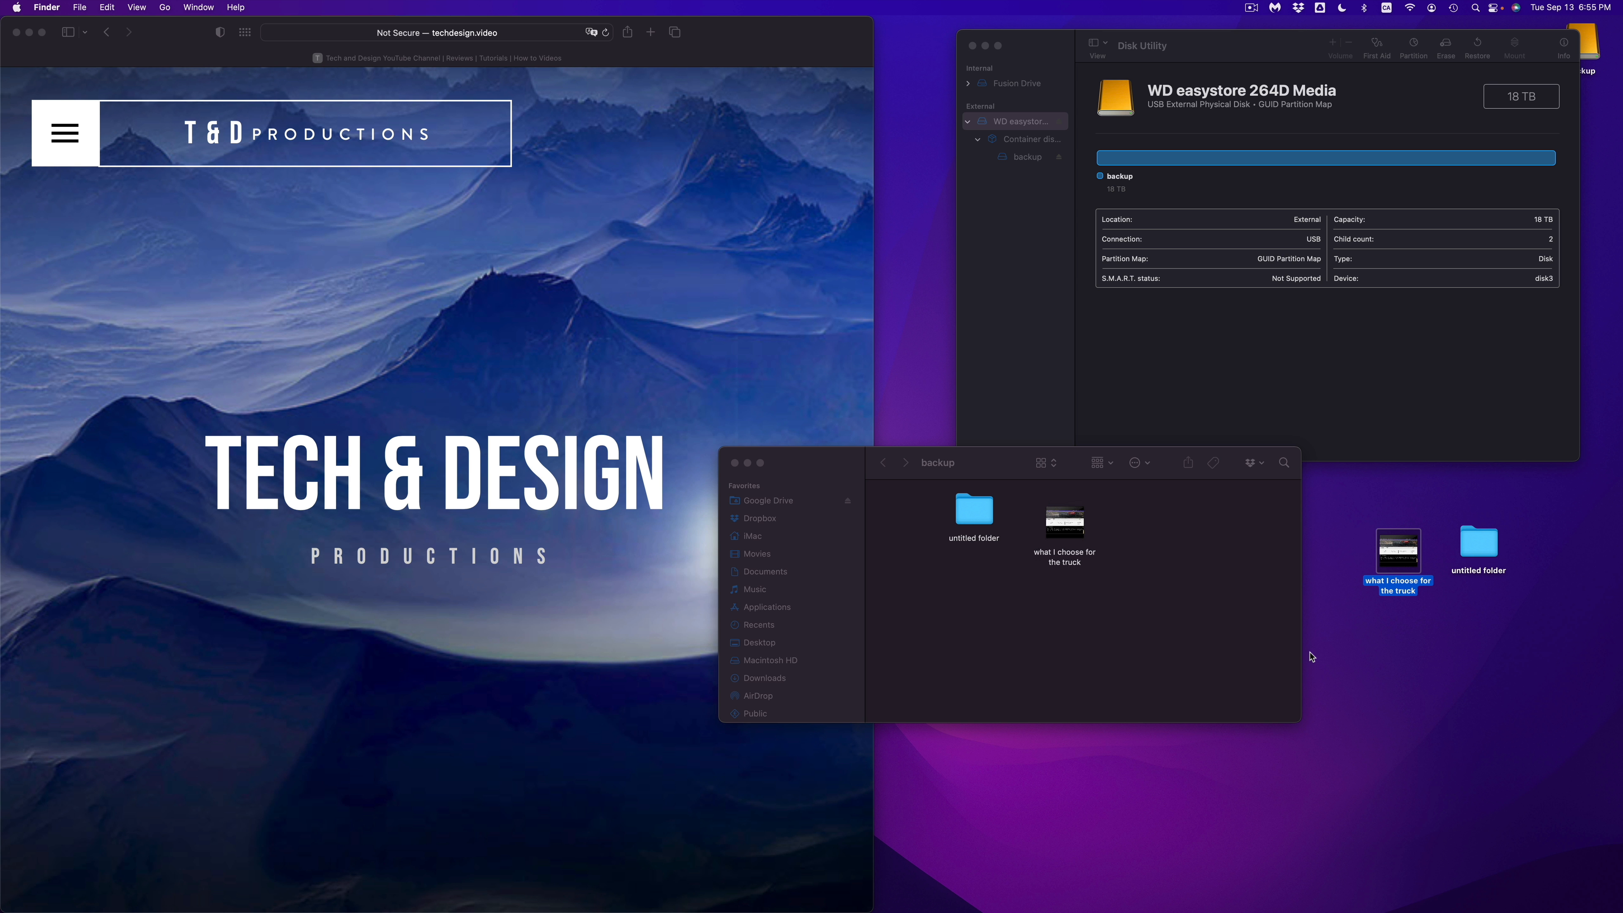
Step: Rename the untitled folder on the desktop as 21321312
click(1477, 575)
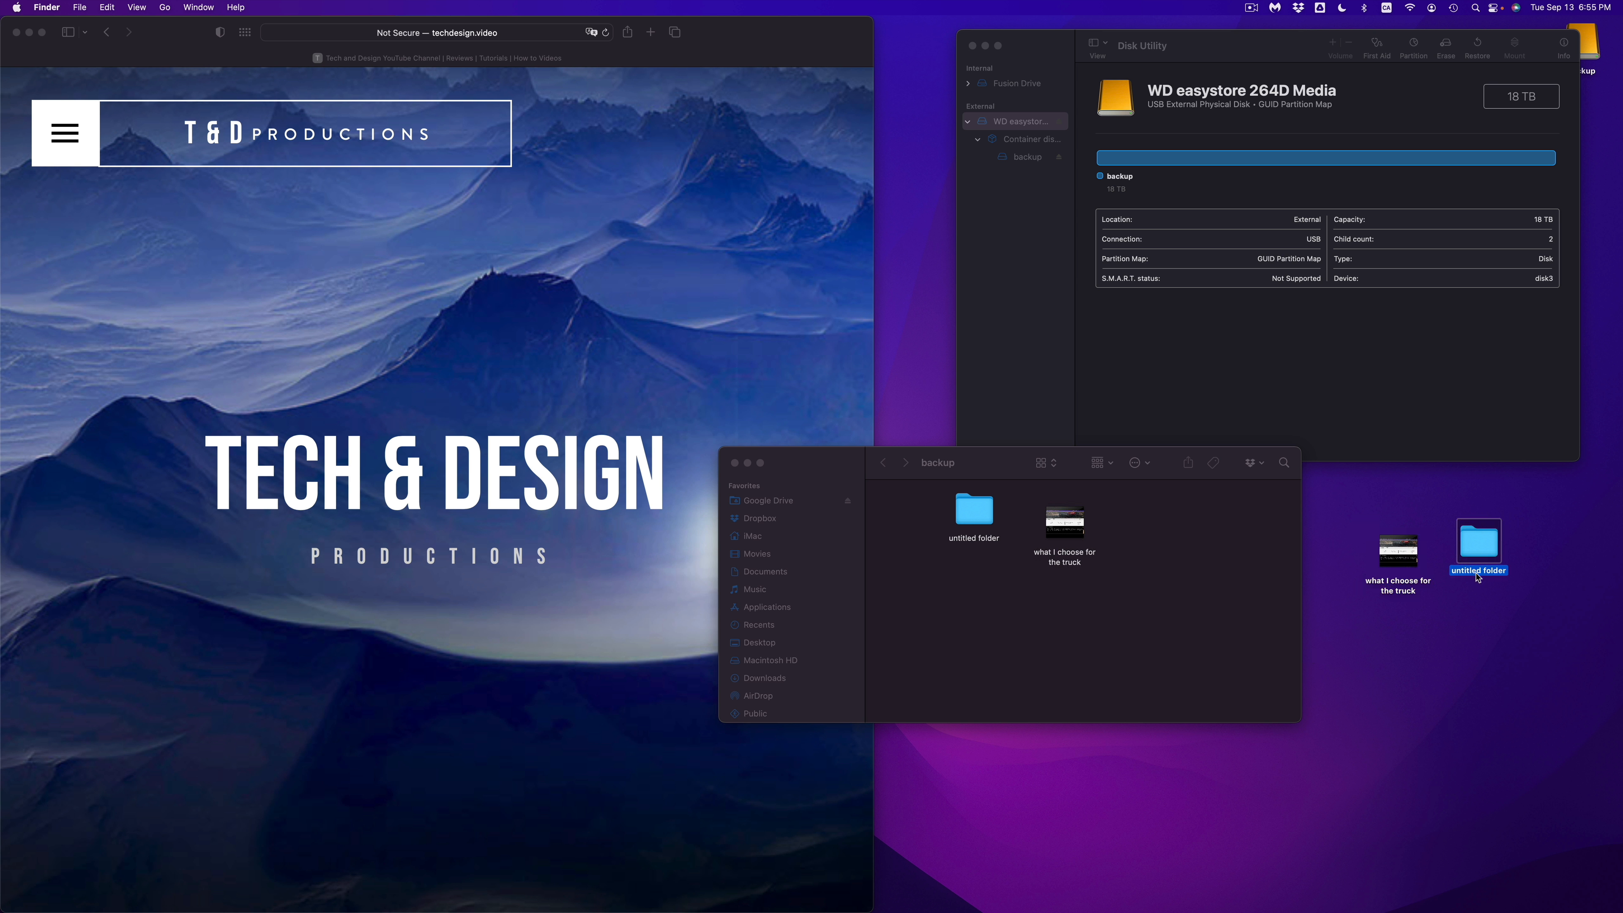
key(Return)
text(21321312)
click(1514, 615)
Step: Copy the desktop folder 21321312 onto the backup drive and place it below the untitled folder
click(1480, 542)
click(1186, 588)
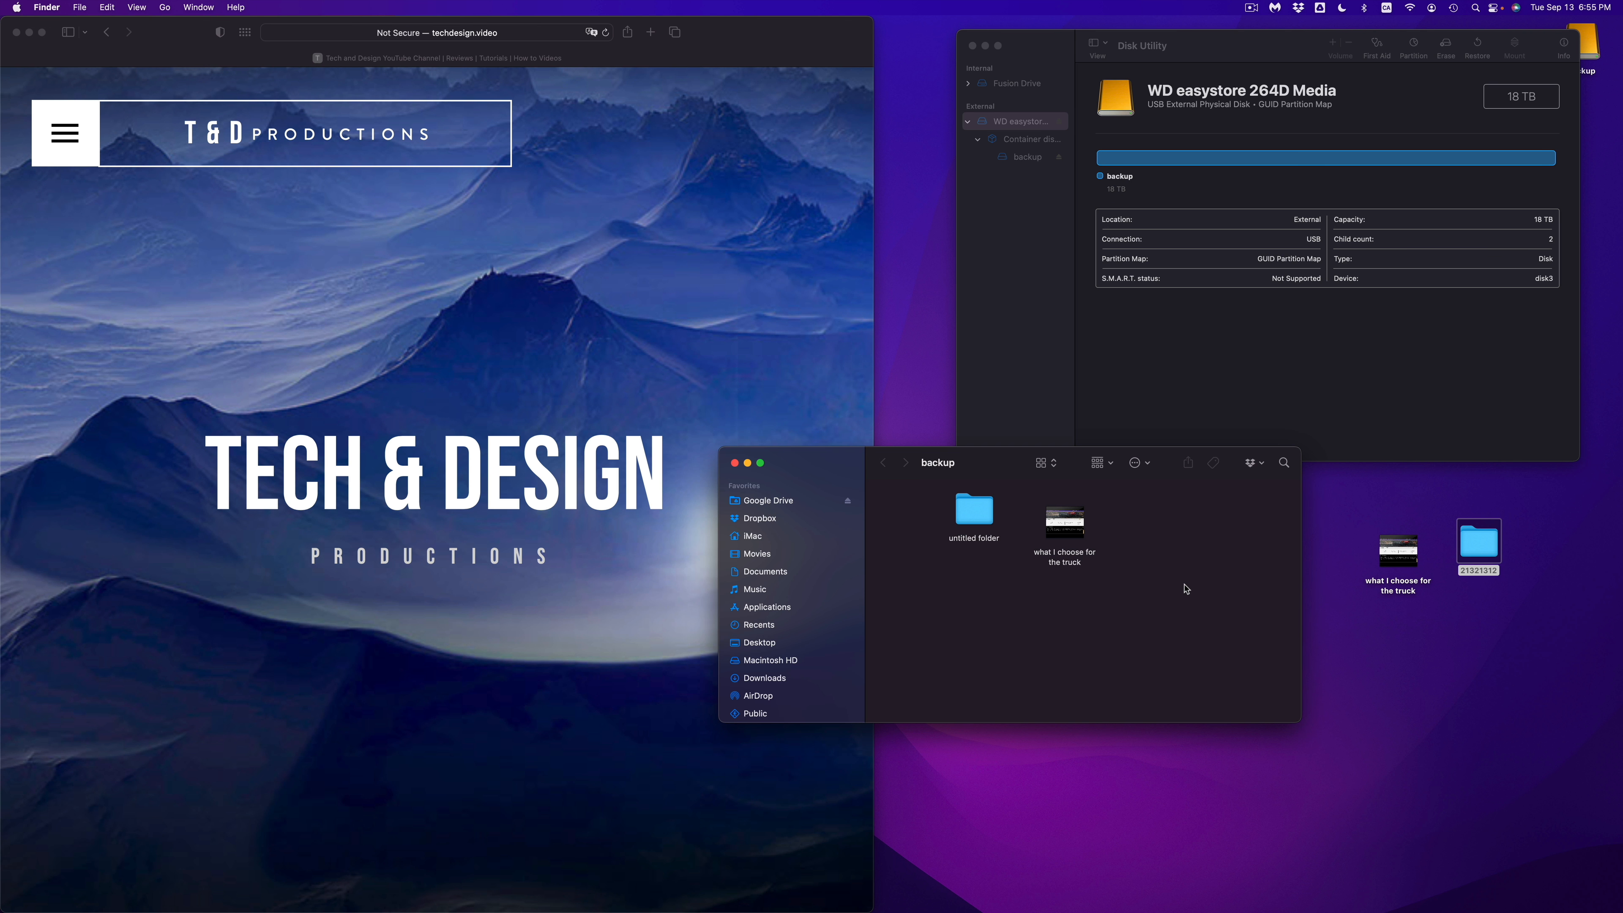
key(super+v)
drag(1194, 510, 980, 573)
click(1409, 663)
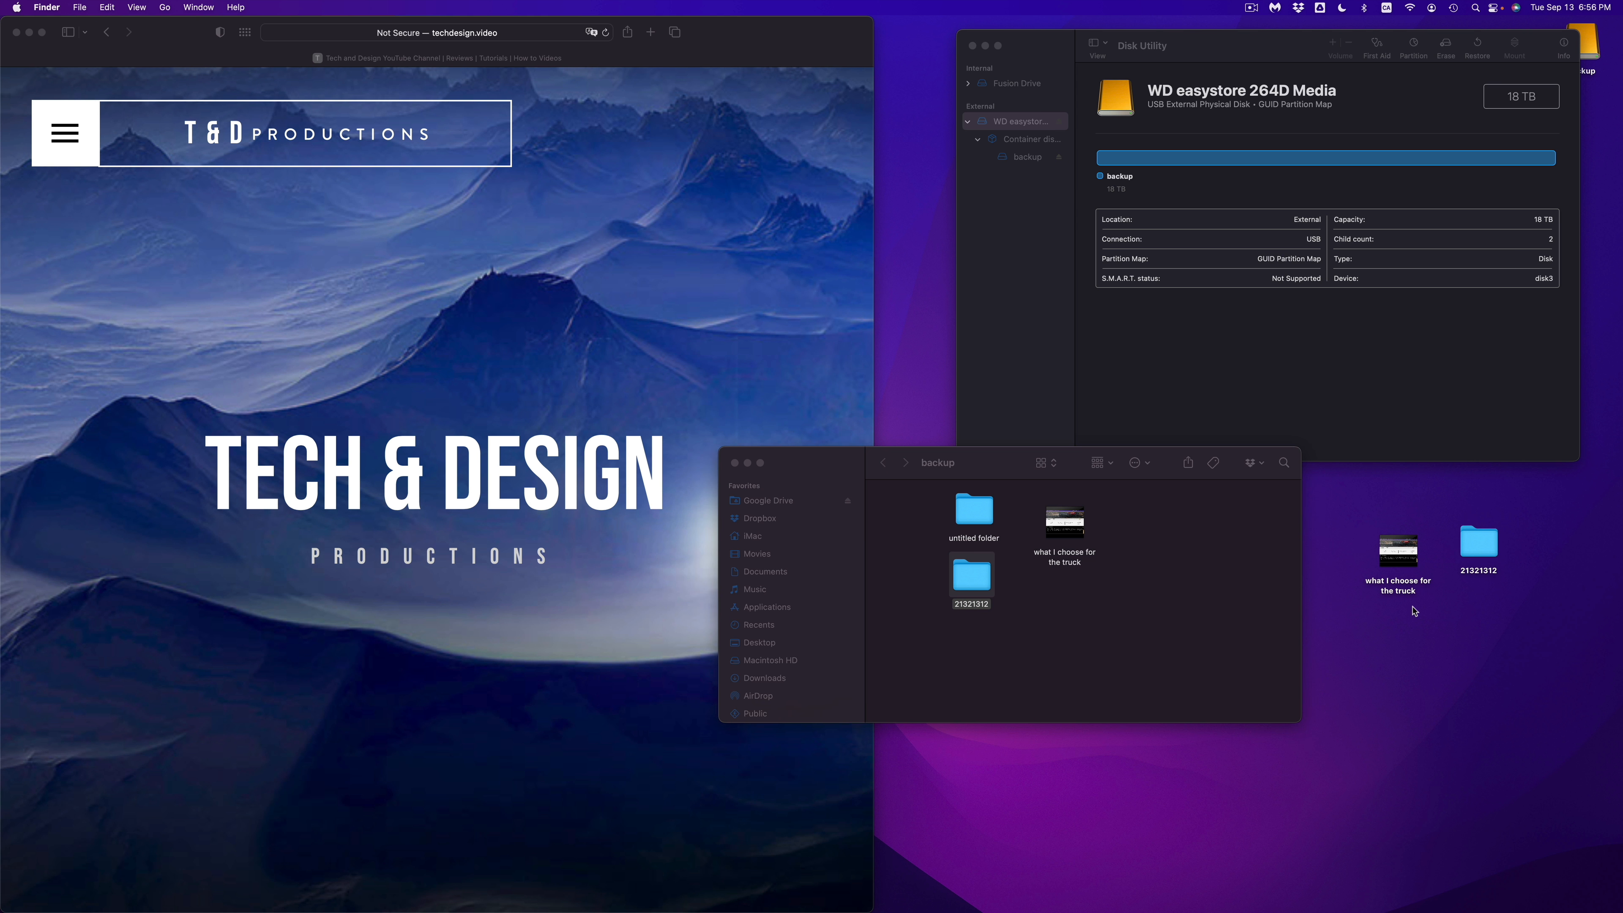
Step: Rename the desktop folder 21321312 as asdasdsad
click(1490, 571)
text(asdasdsad)
click(1511, 601)
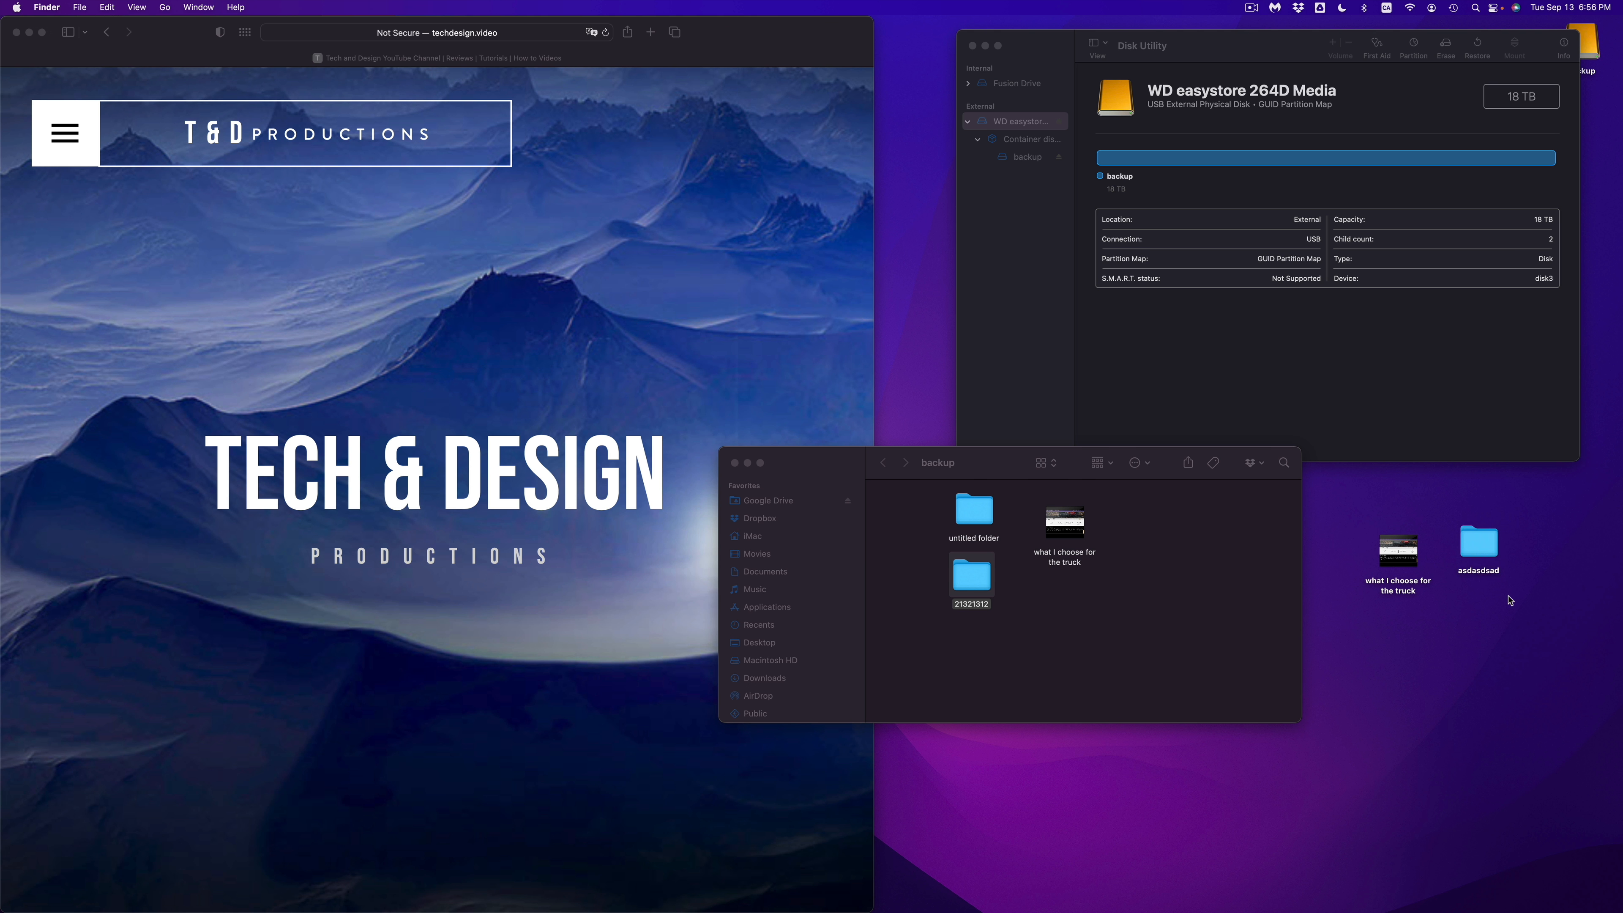
Step: Copy the desktop folder asdasdsad, paste it onto the backup drive, and place it beside the "what I choose for the truck" file
right_click(1475, 544)
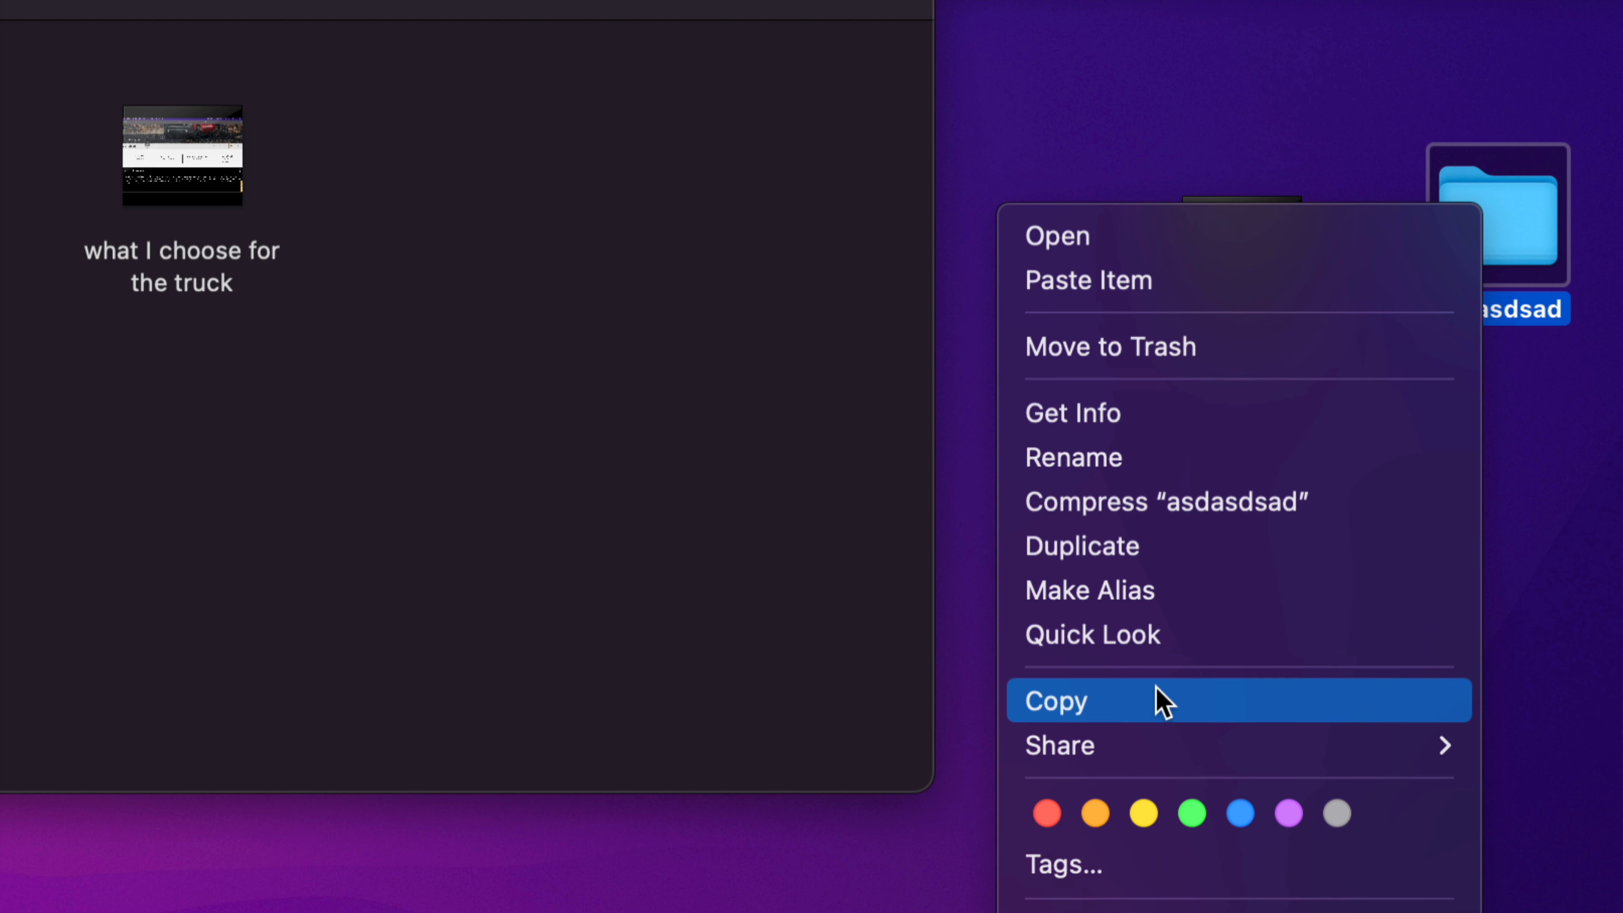
click(1124, 699)
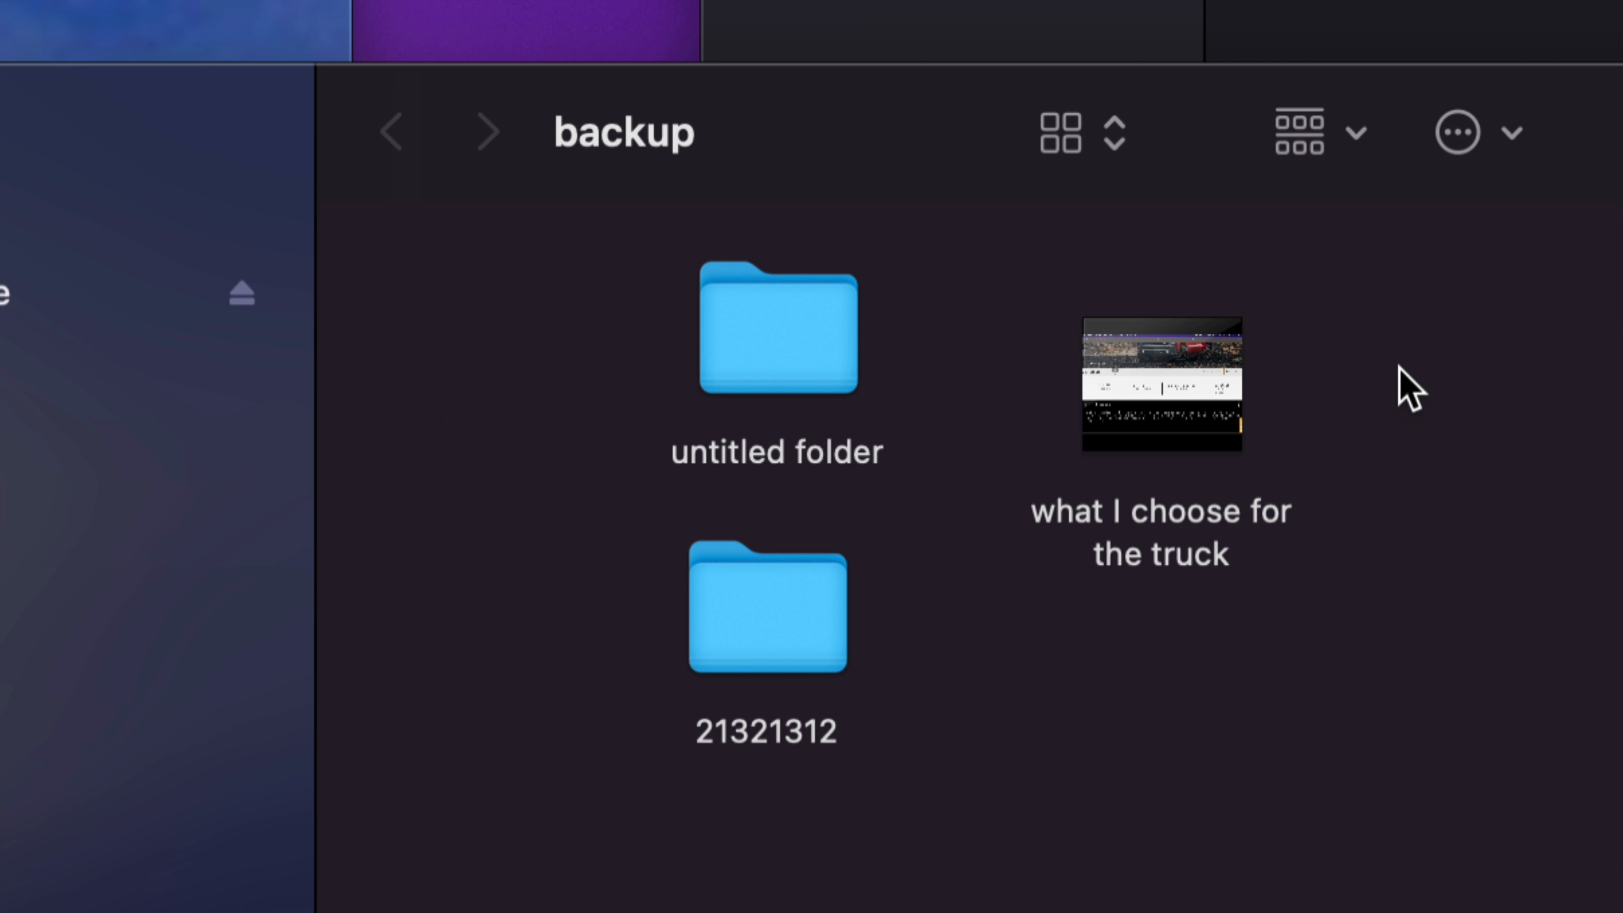
right_click(1406, 387)
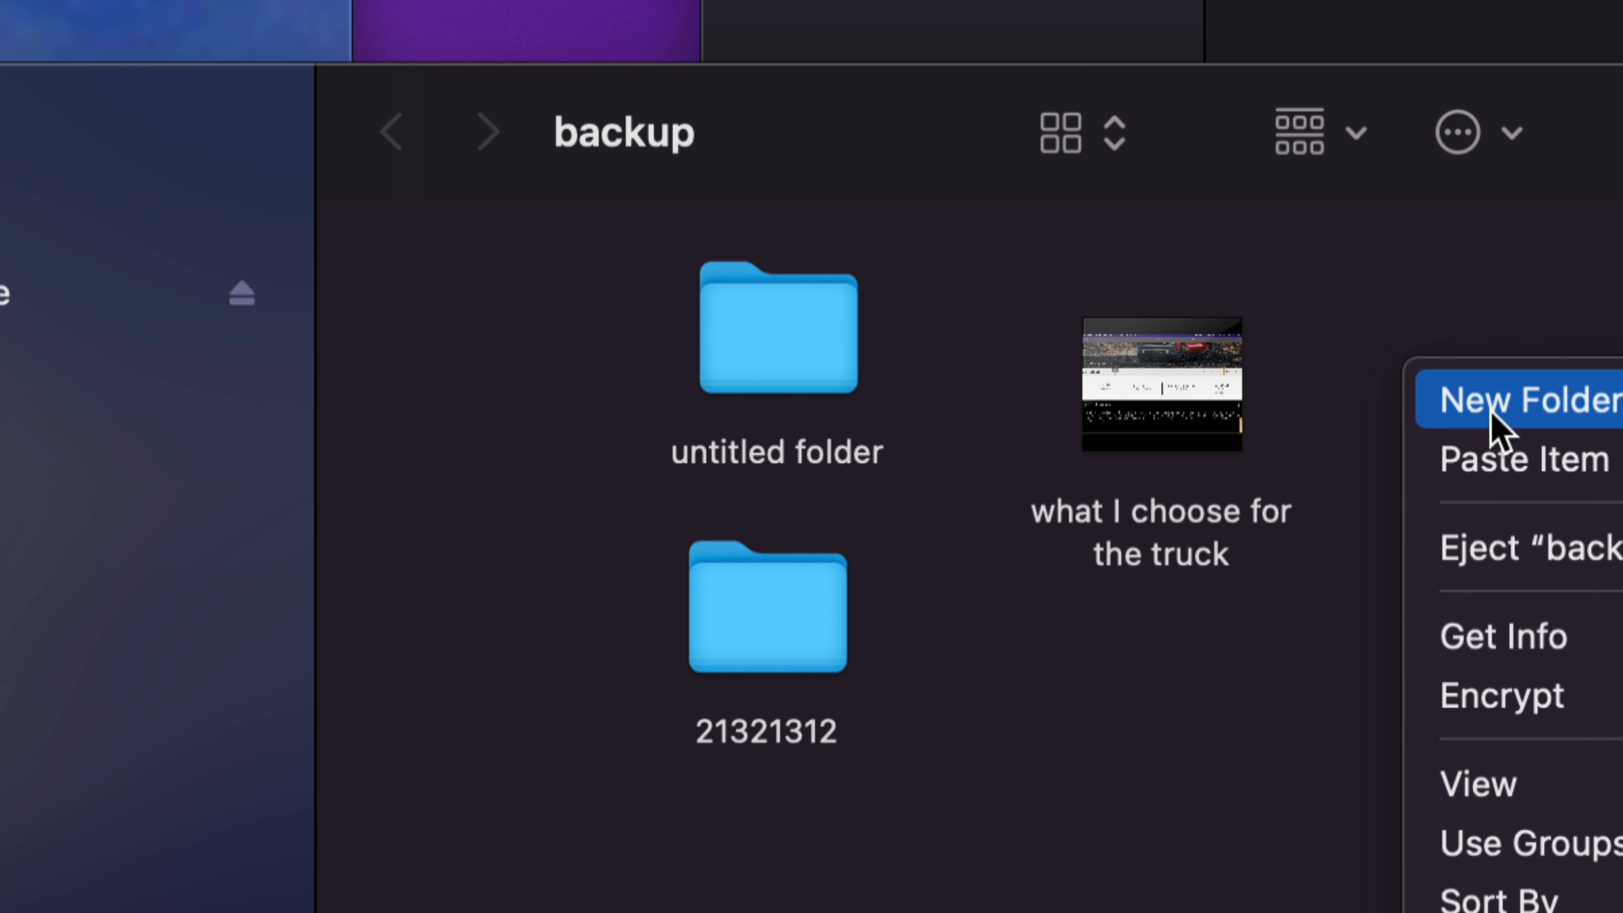
click(1414, 463)
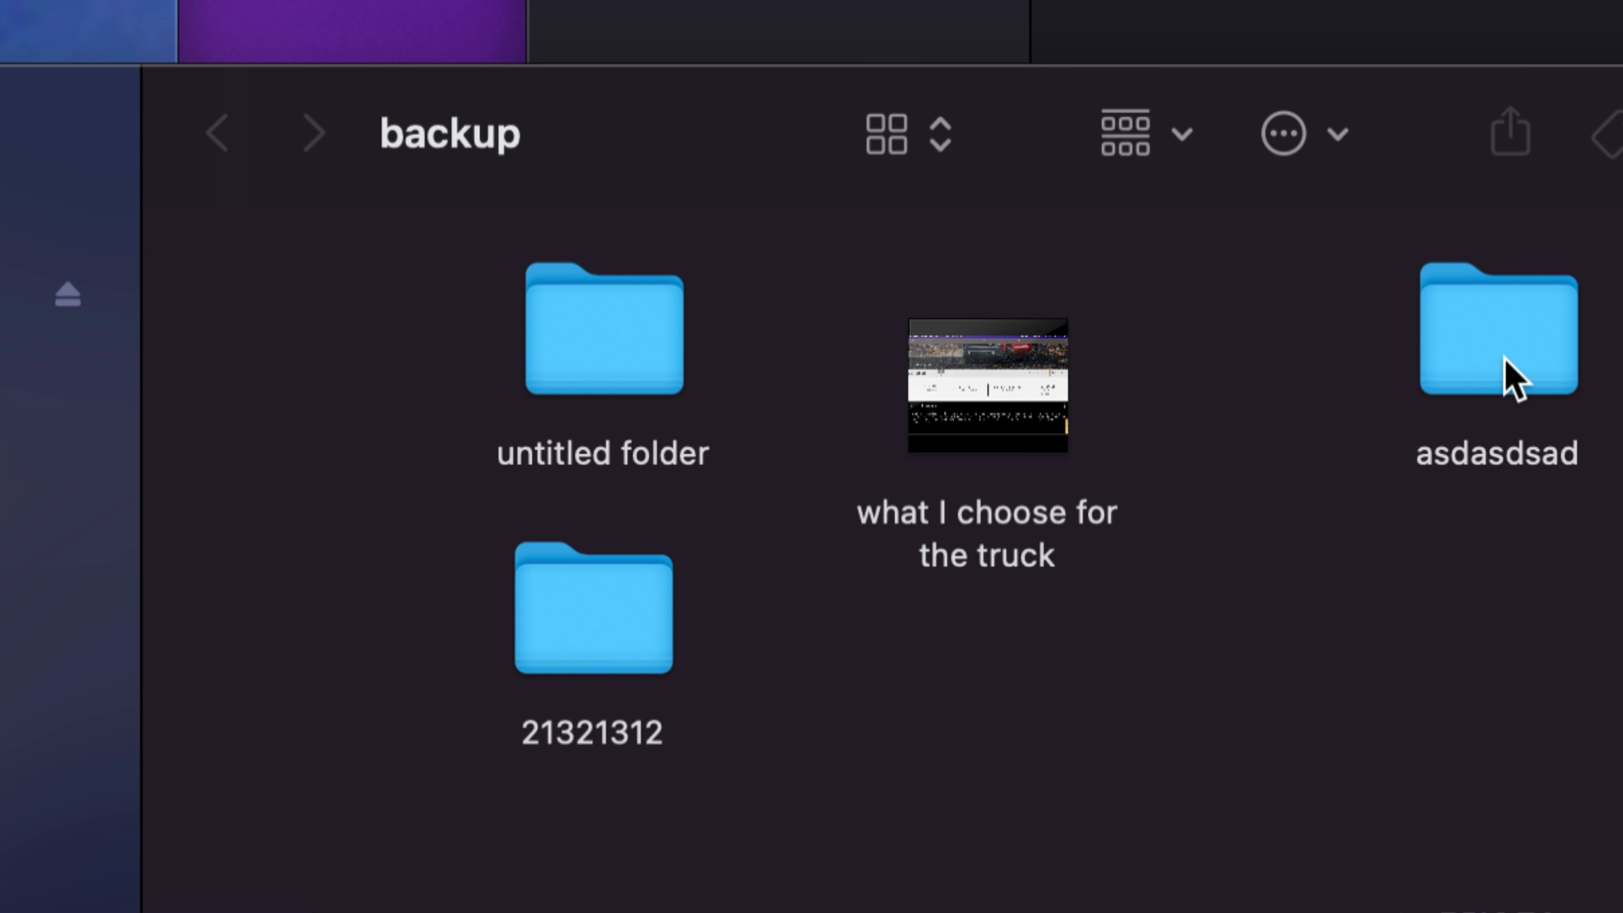
drag(1507, 373, 1307, 435)
click(1359, 443)
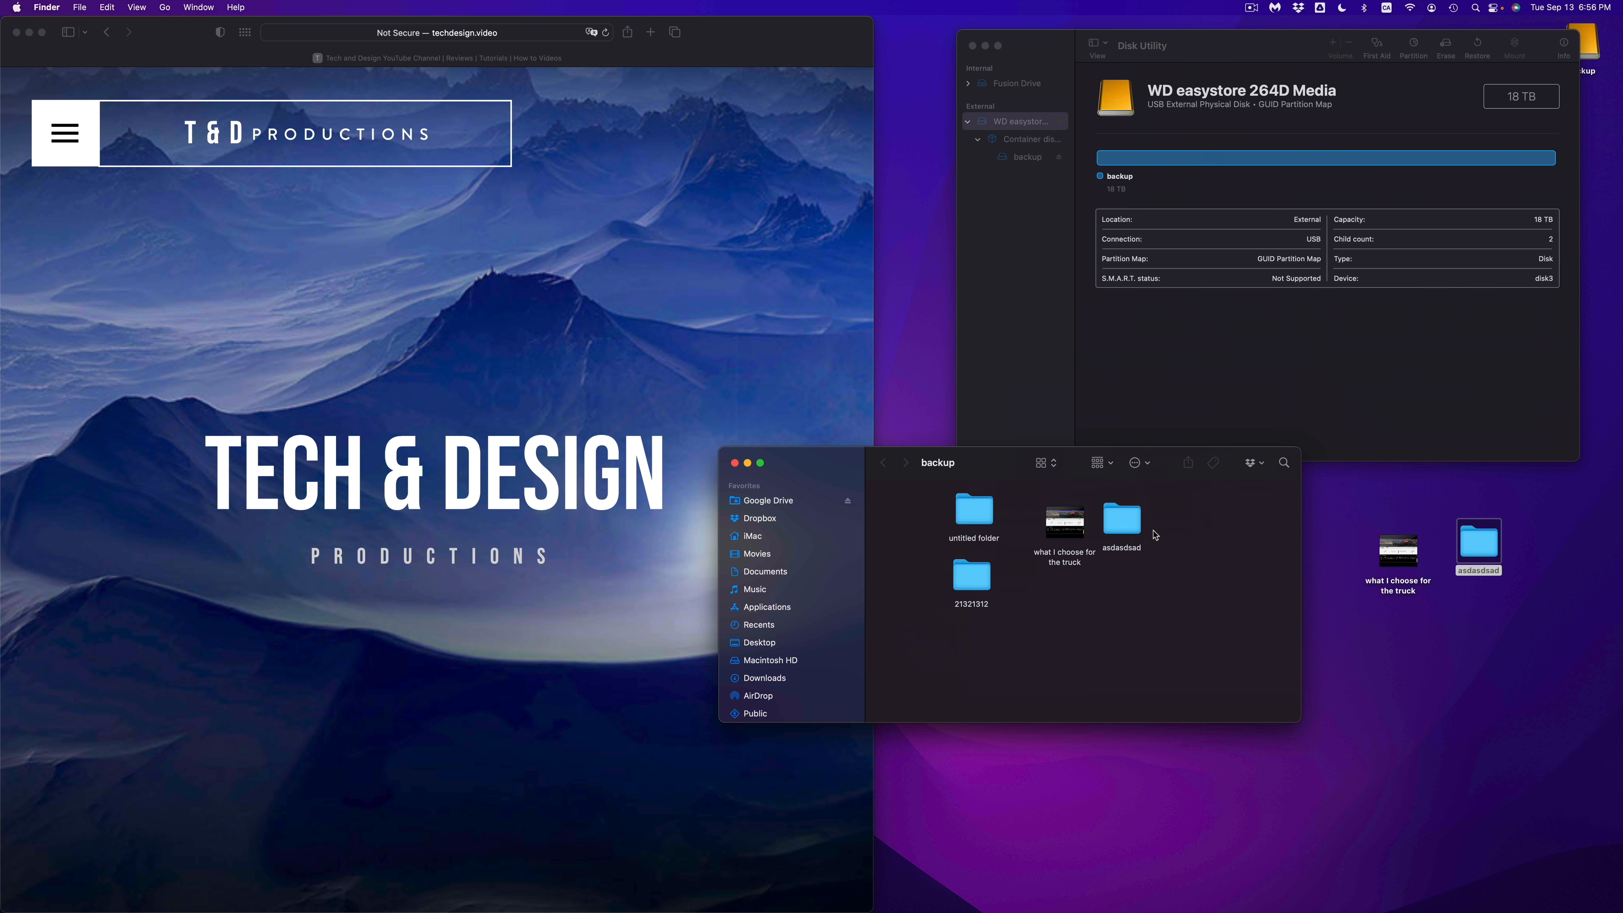
Step: Delete the asdasdsad folder from the desktop
drag(1340, 542, 1476, 578)
click(1510, 592)
key(super+BackSpace)
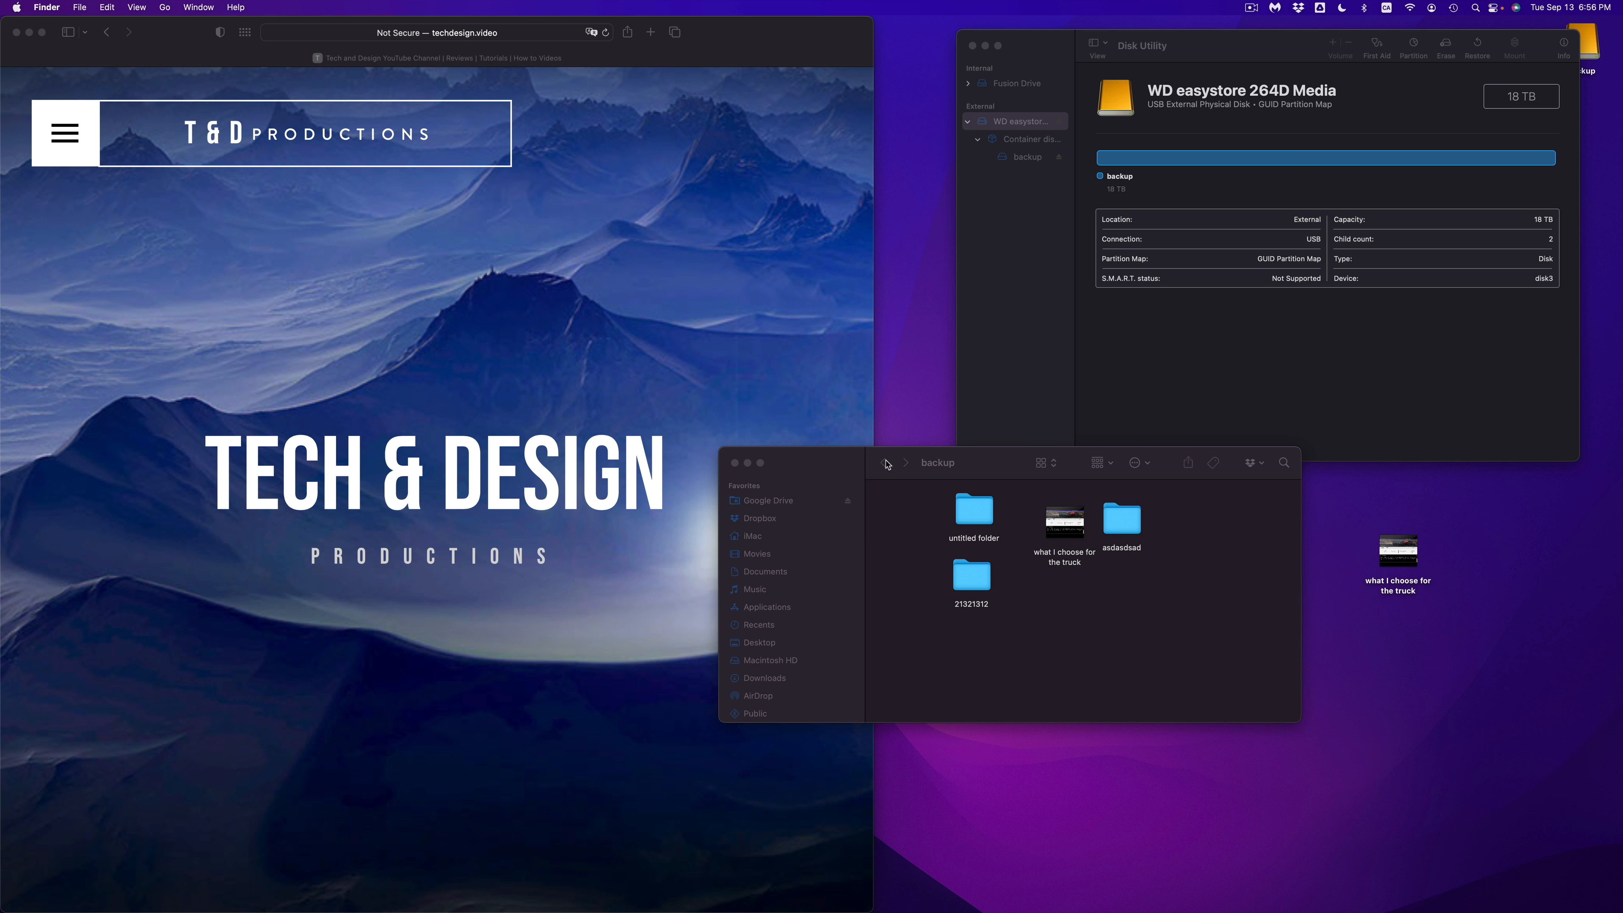
Step: Reposition the backup window and move all the folders and the file on the backup drive to the Trash
drag(861, 466, 820, 465)
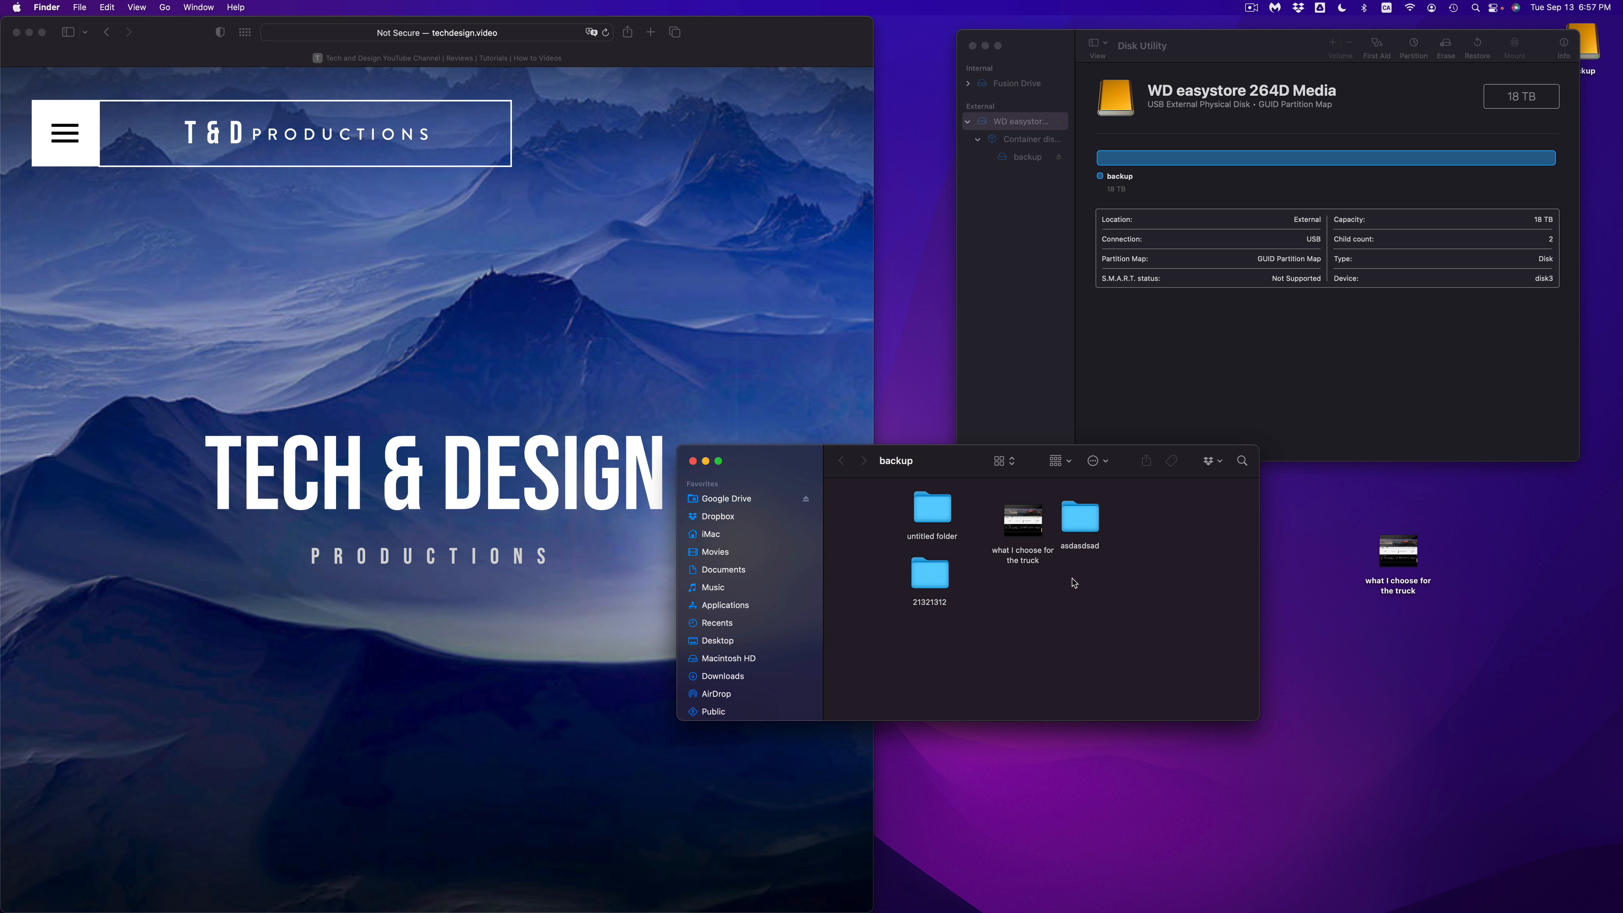
mouse_move(1036, 510)
drag(948, 460, 957, 498)
mouse_move(1036, 556)
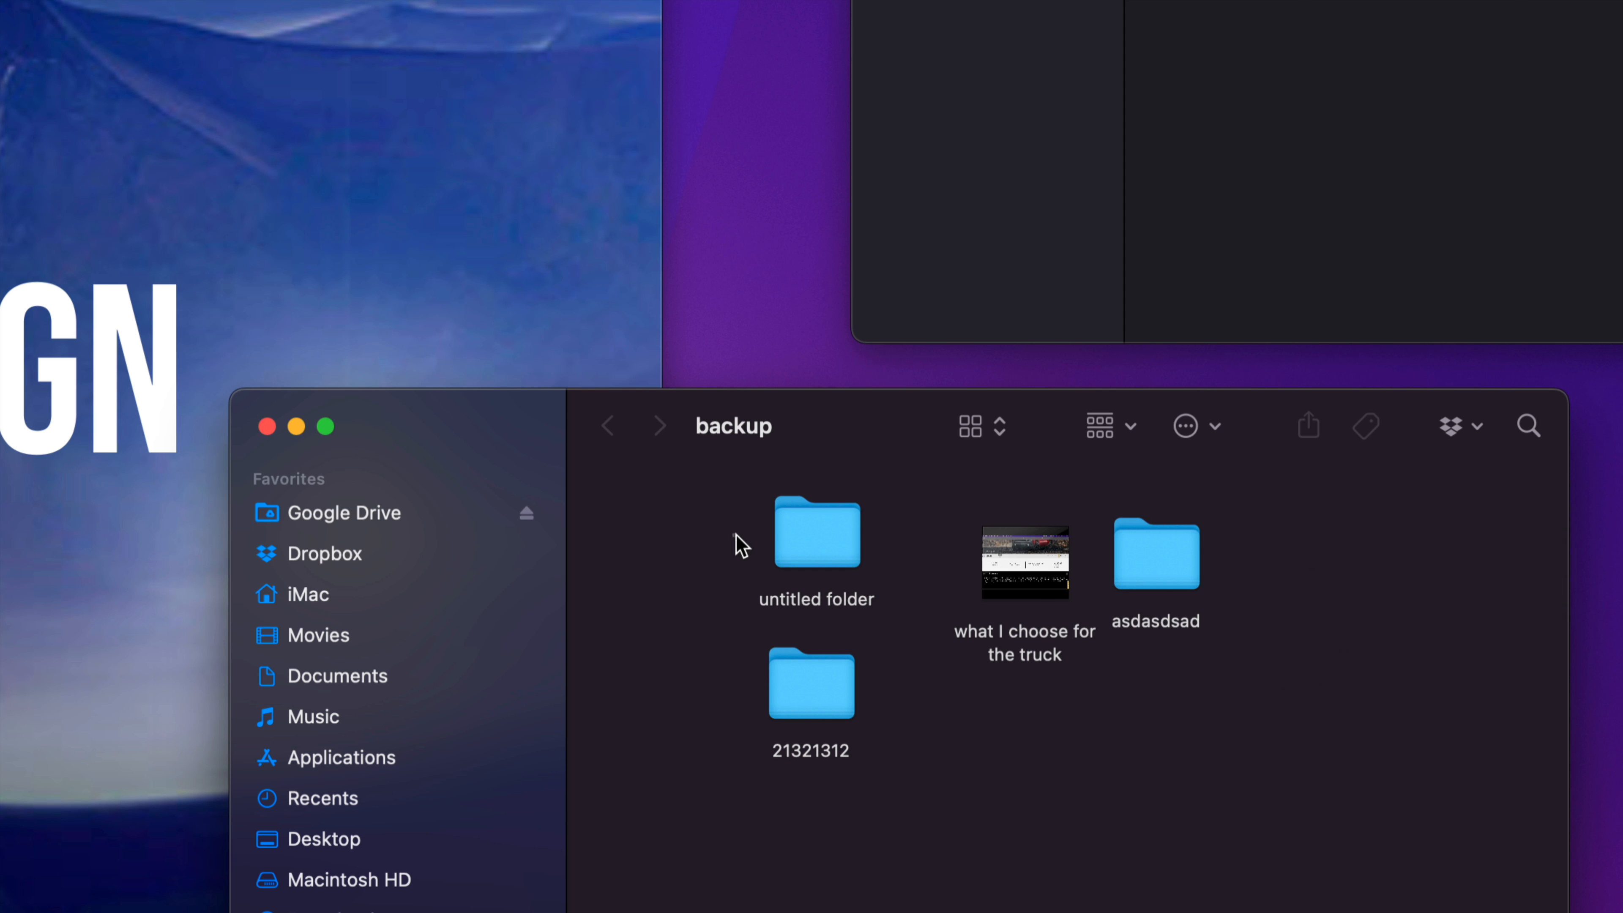
drag(904, 543, 1100, 638)
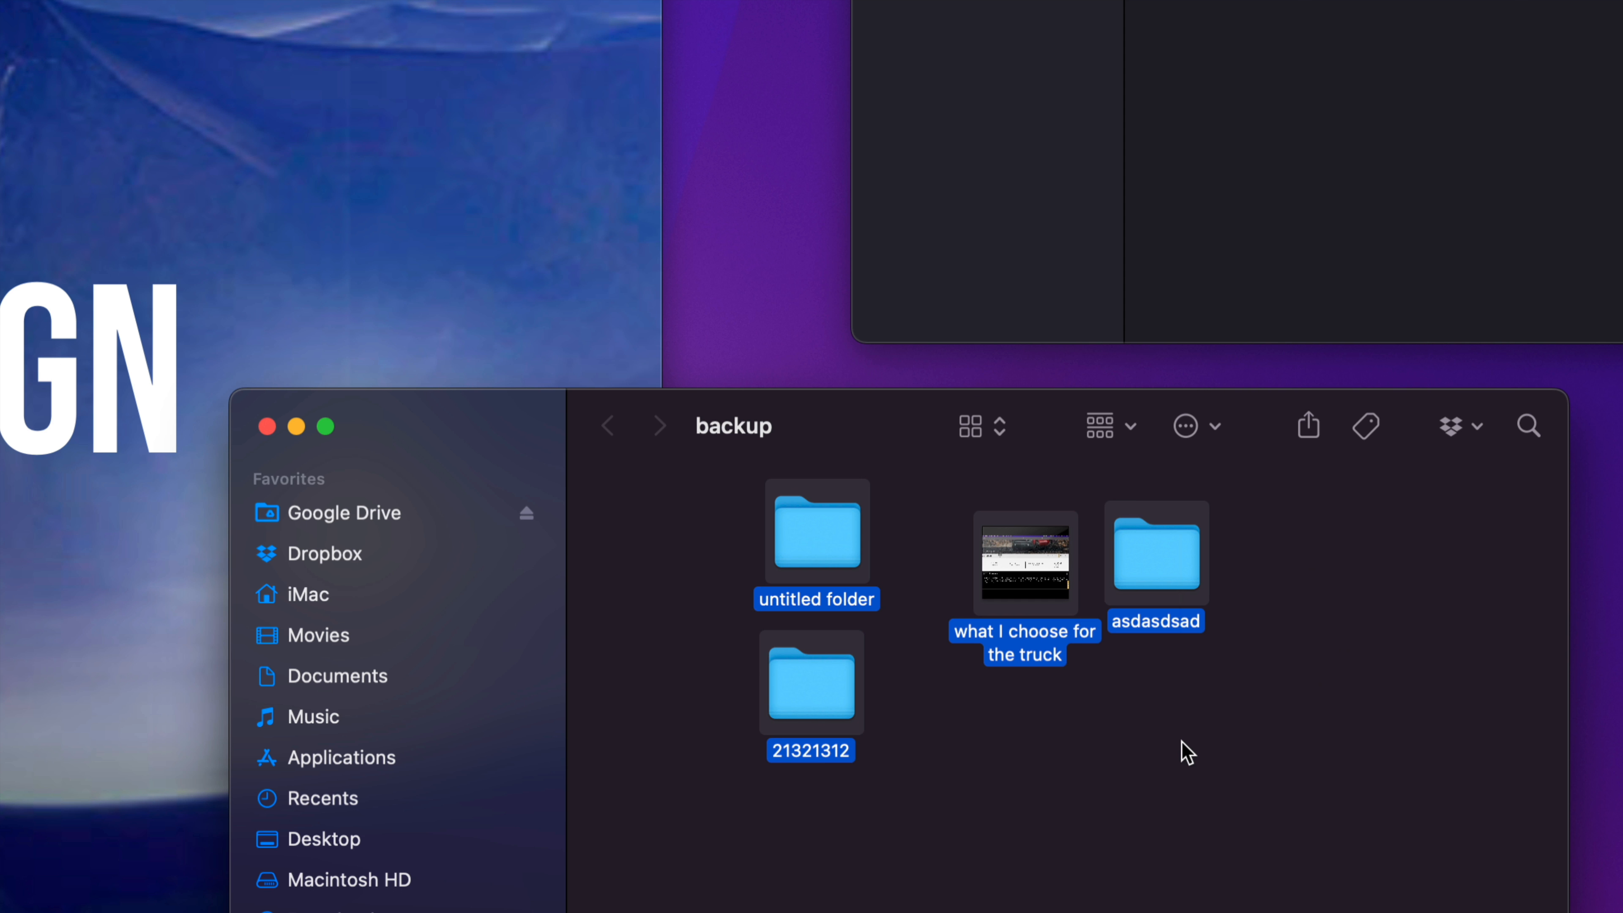
right_click(1149, 535)
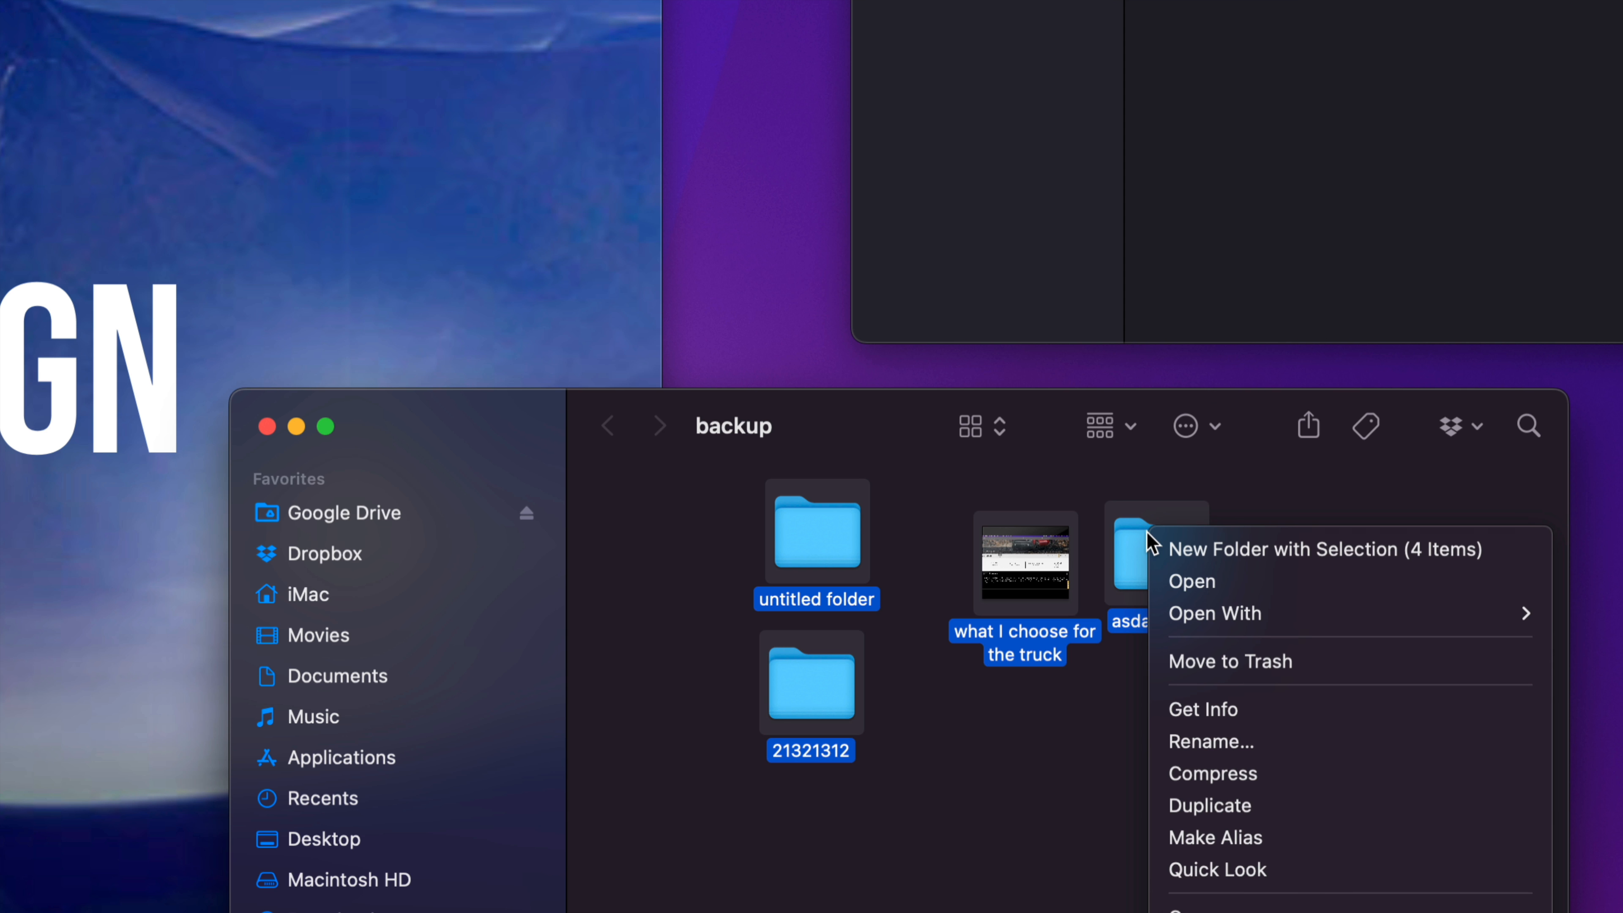
click(1239, 665)
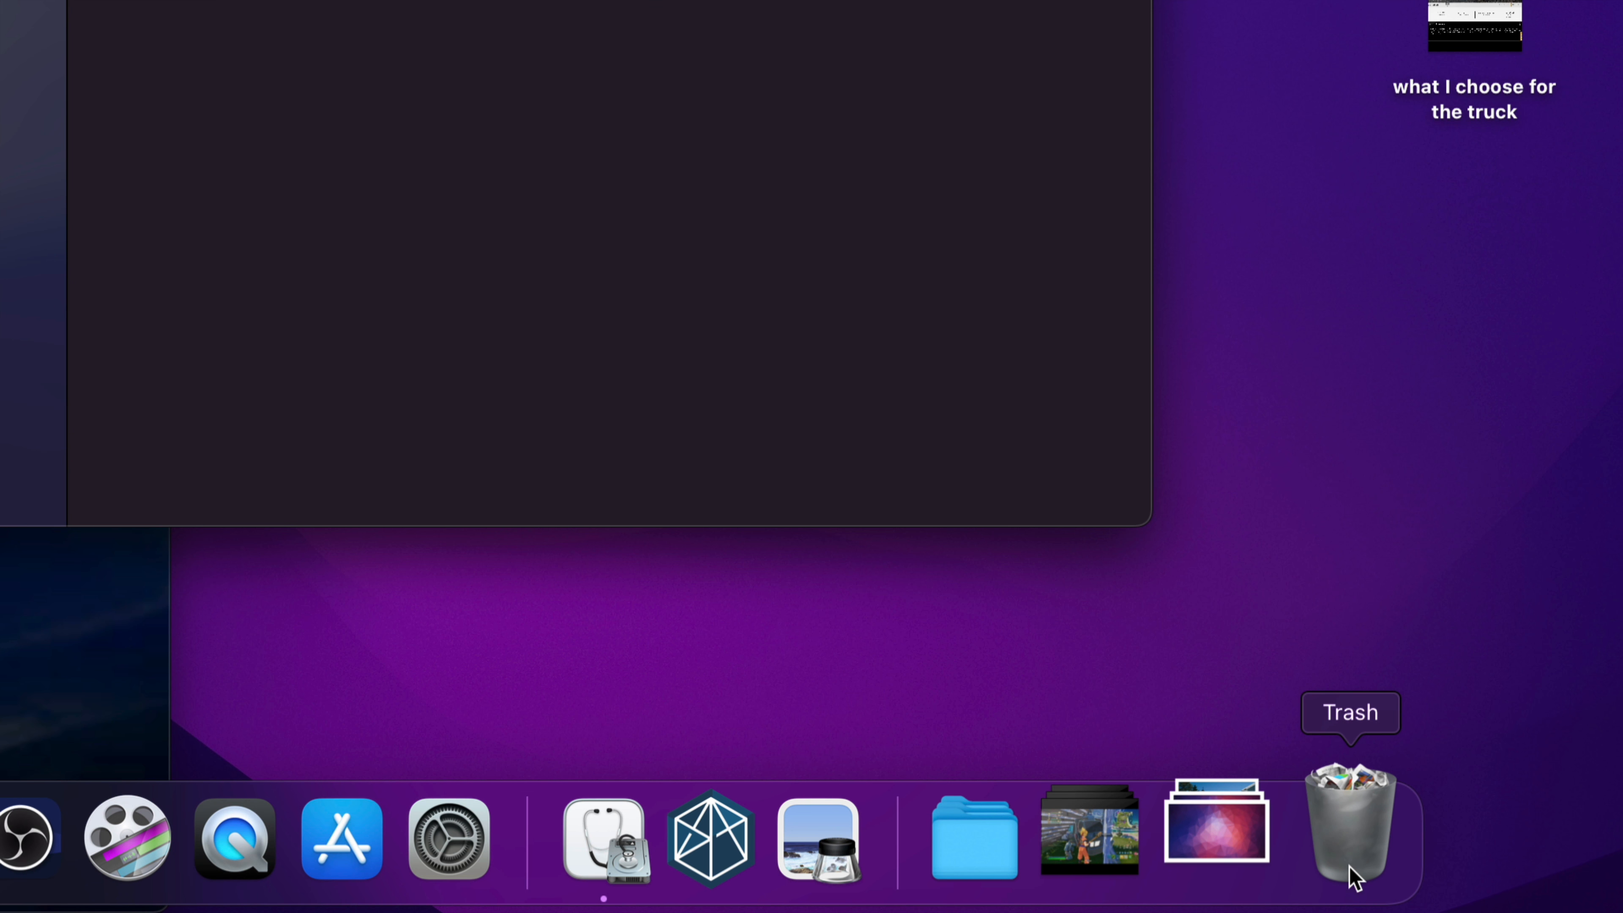
Step: Empty the Trash and confirm the permanent erase of its items
right_click(1355, 878)
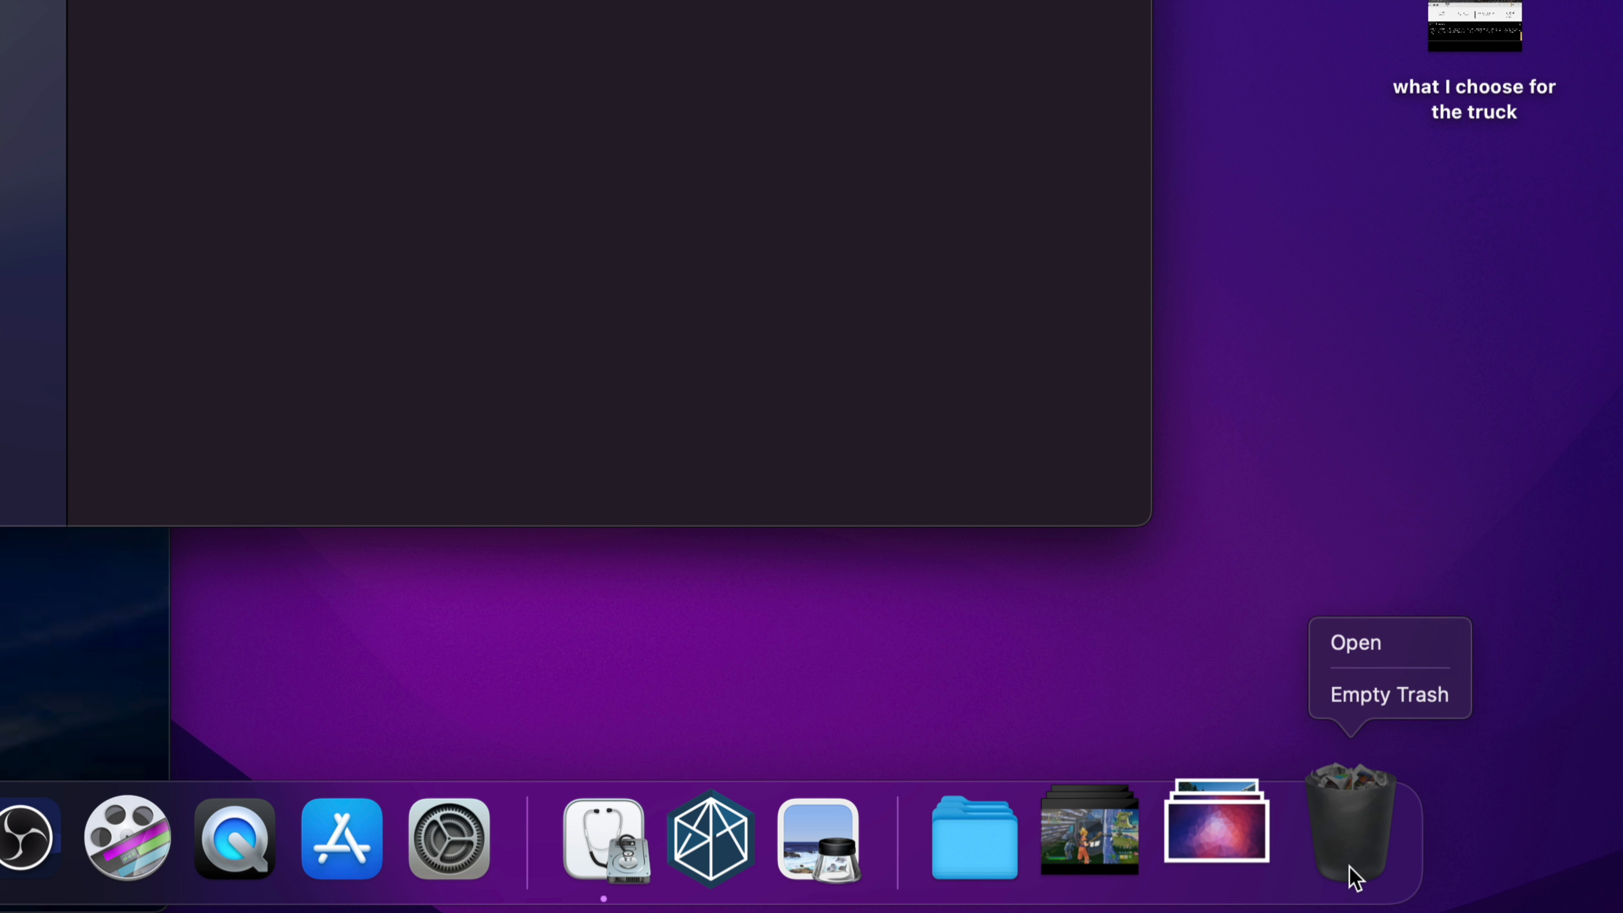
click(1379, 697)
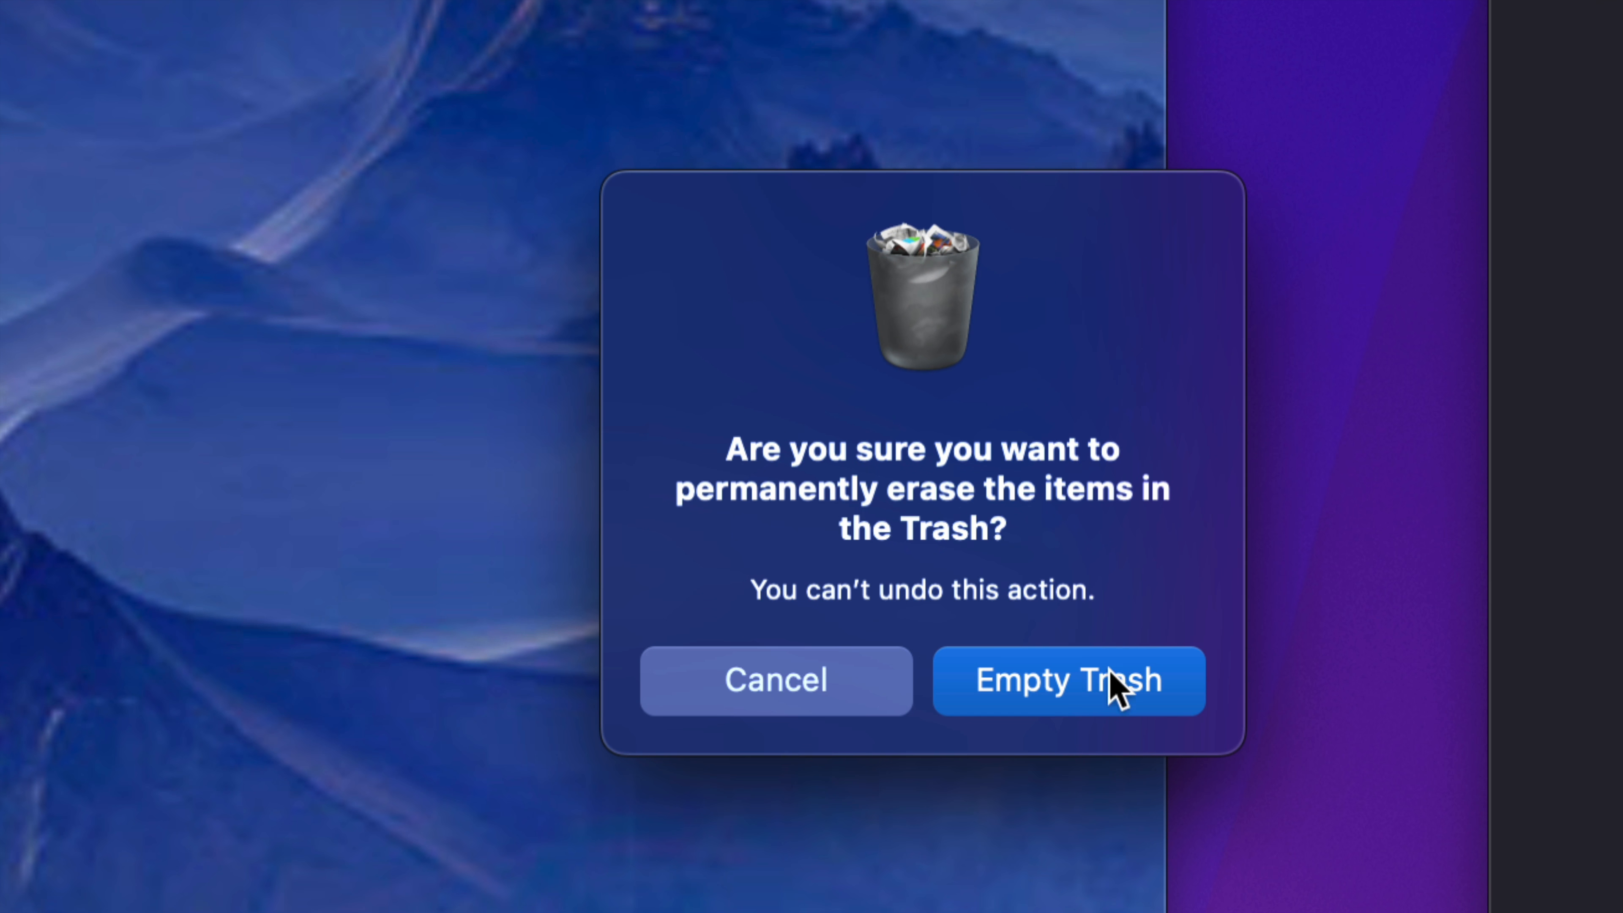
click(853, 337)
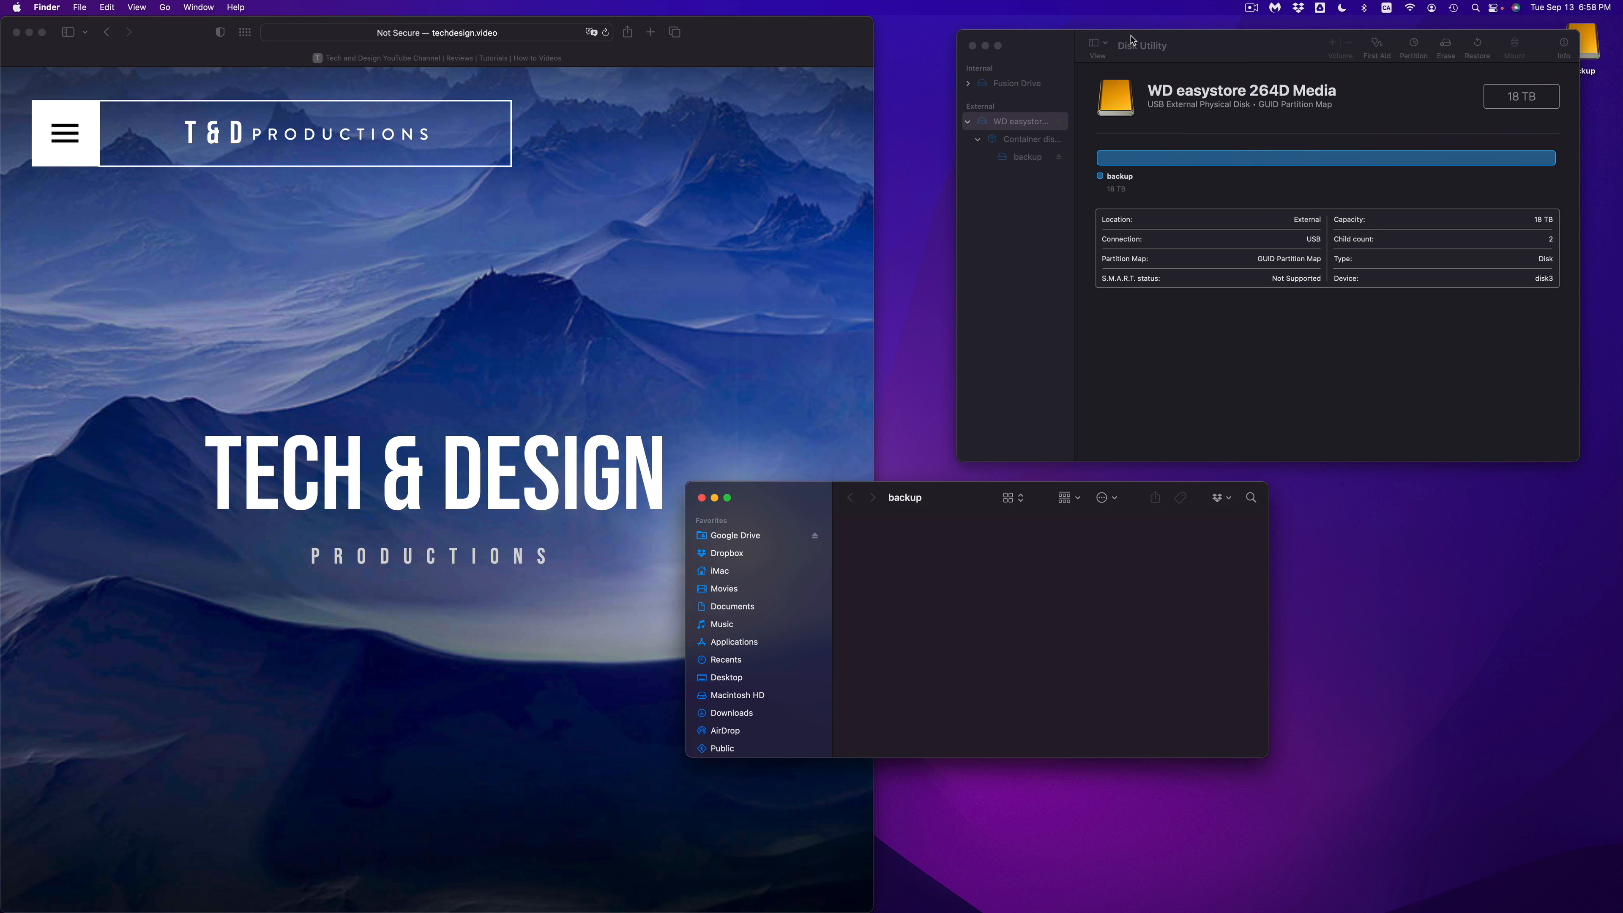
Step: Switch to Disk Utility, close the backup Finder window, and reposition the Disk Utility window on the desktop
drag(1207, 52, 1126, 83)
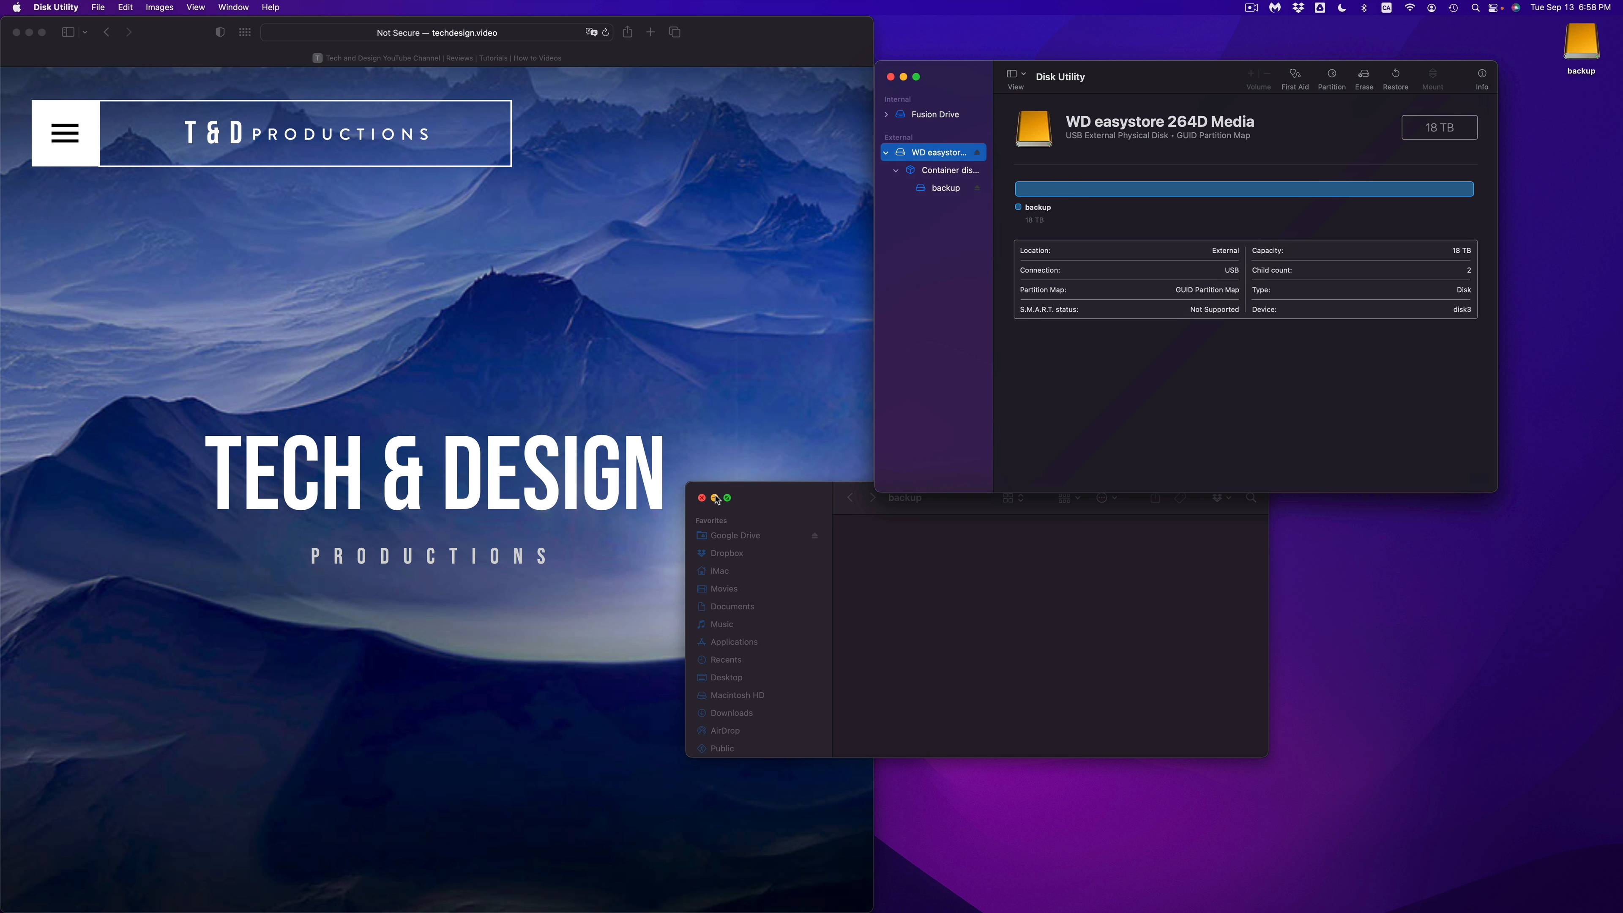
click(702, 497)
drag(1165, 80, 1179, 221)
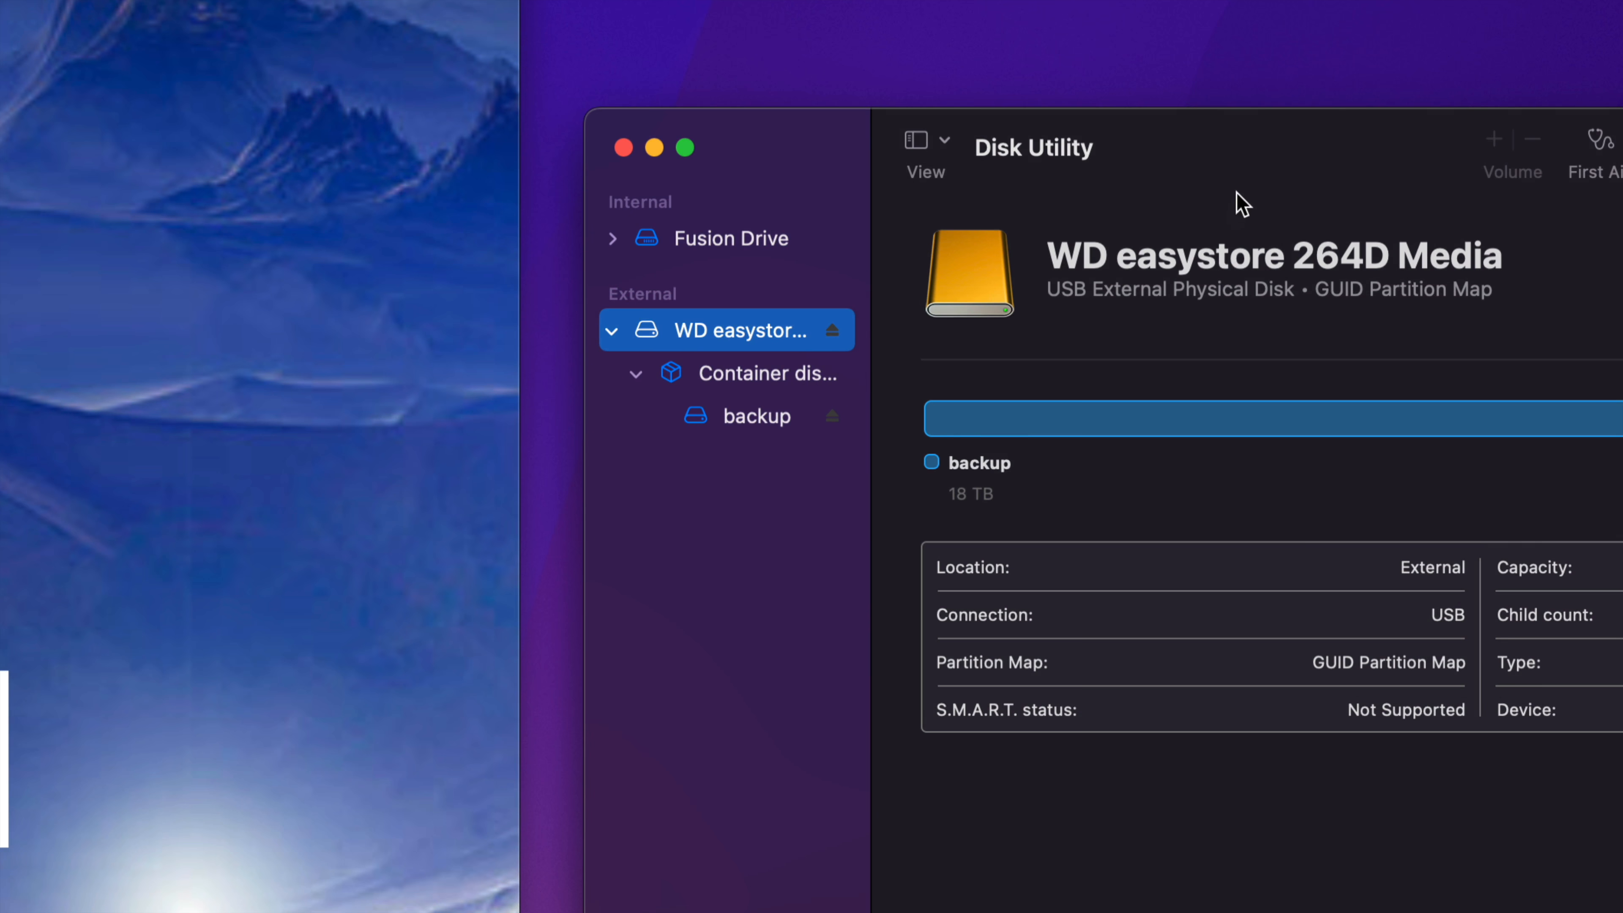
drag(1264, 164, 788, 178)
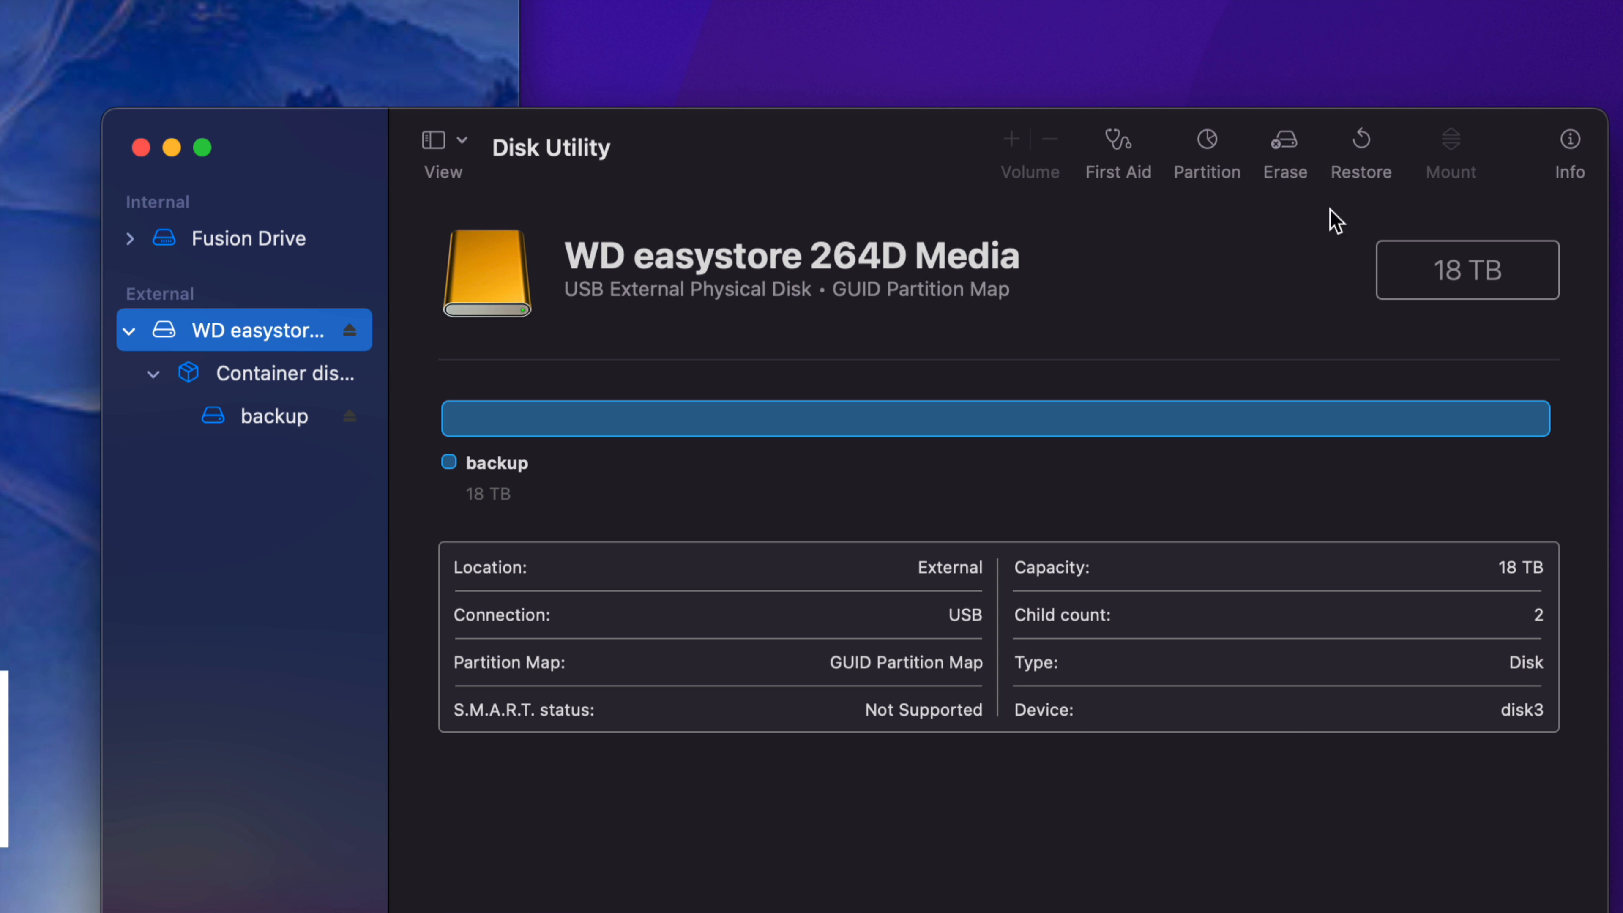
Step: Start an erase of WD easystore 264D Media and set its format to Mac OS Extended (Journaled)
click(1279, 142)
click(755, 663)
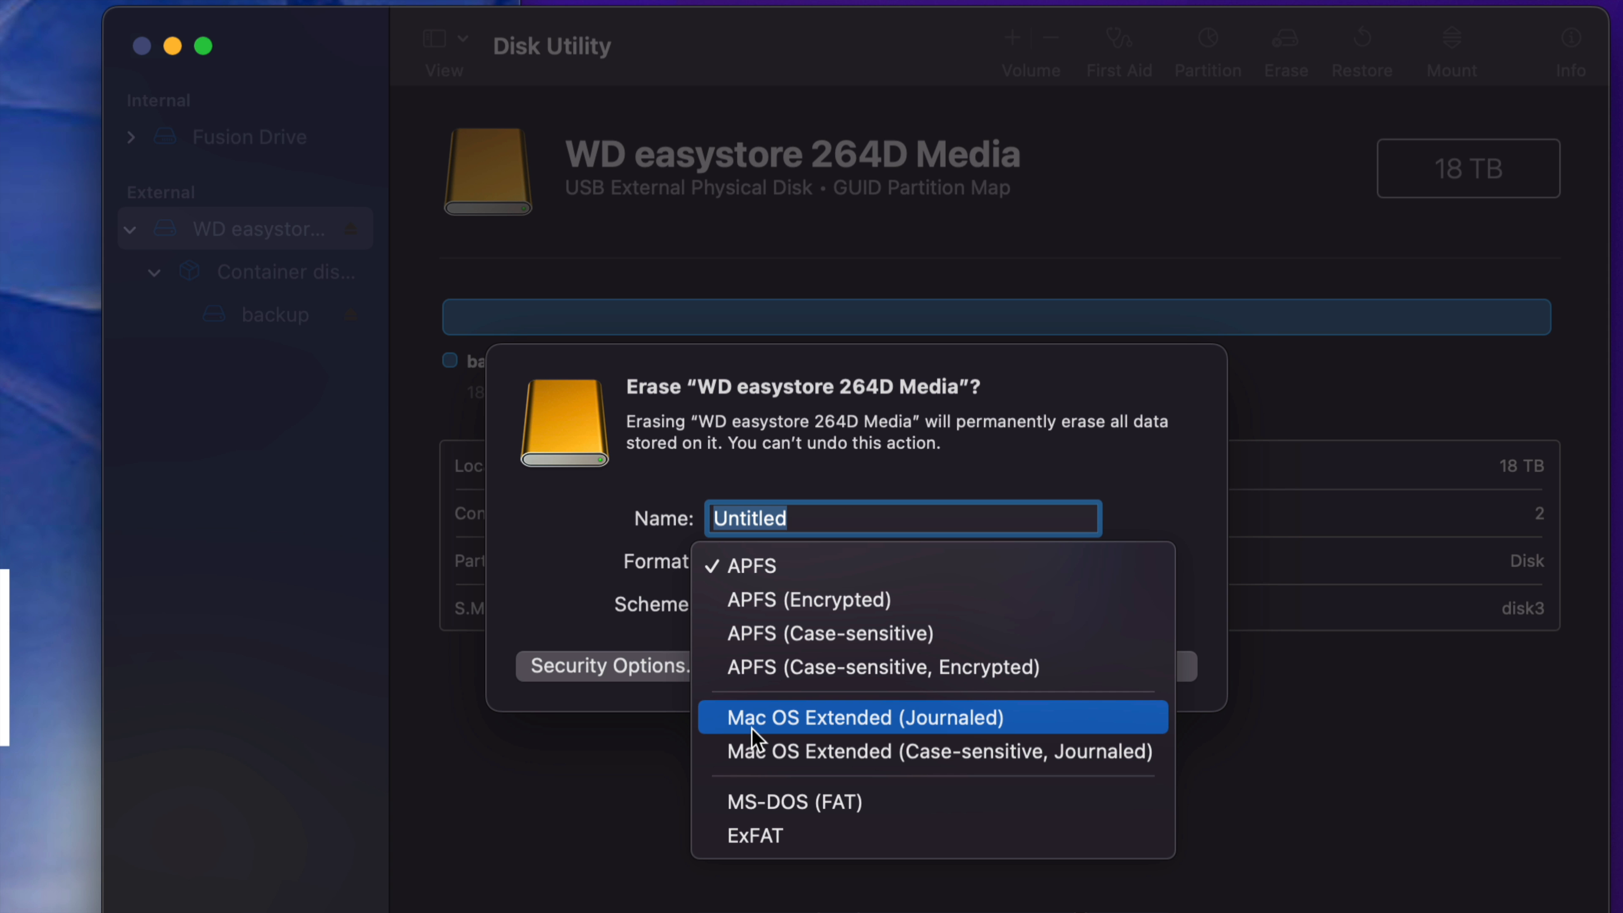
click(1033, 723)
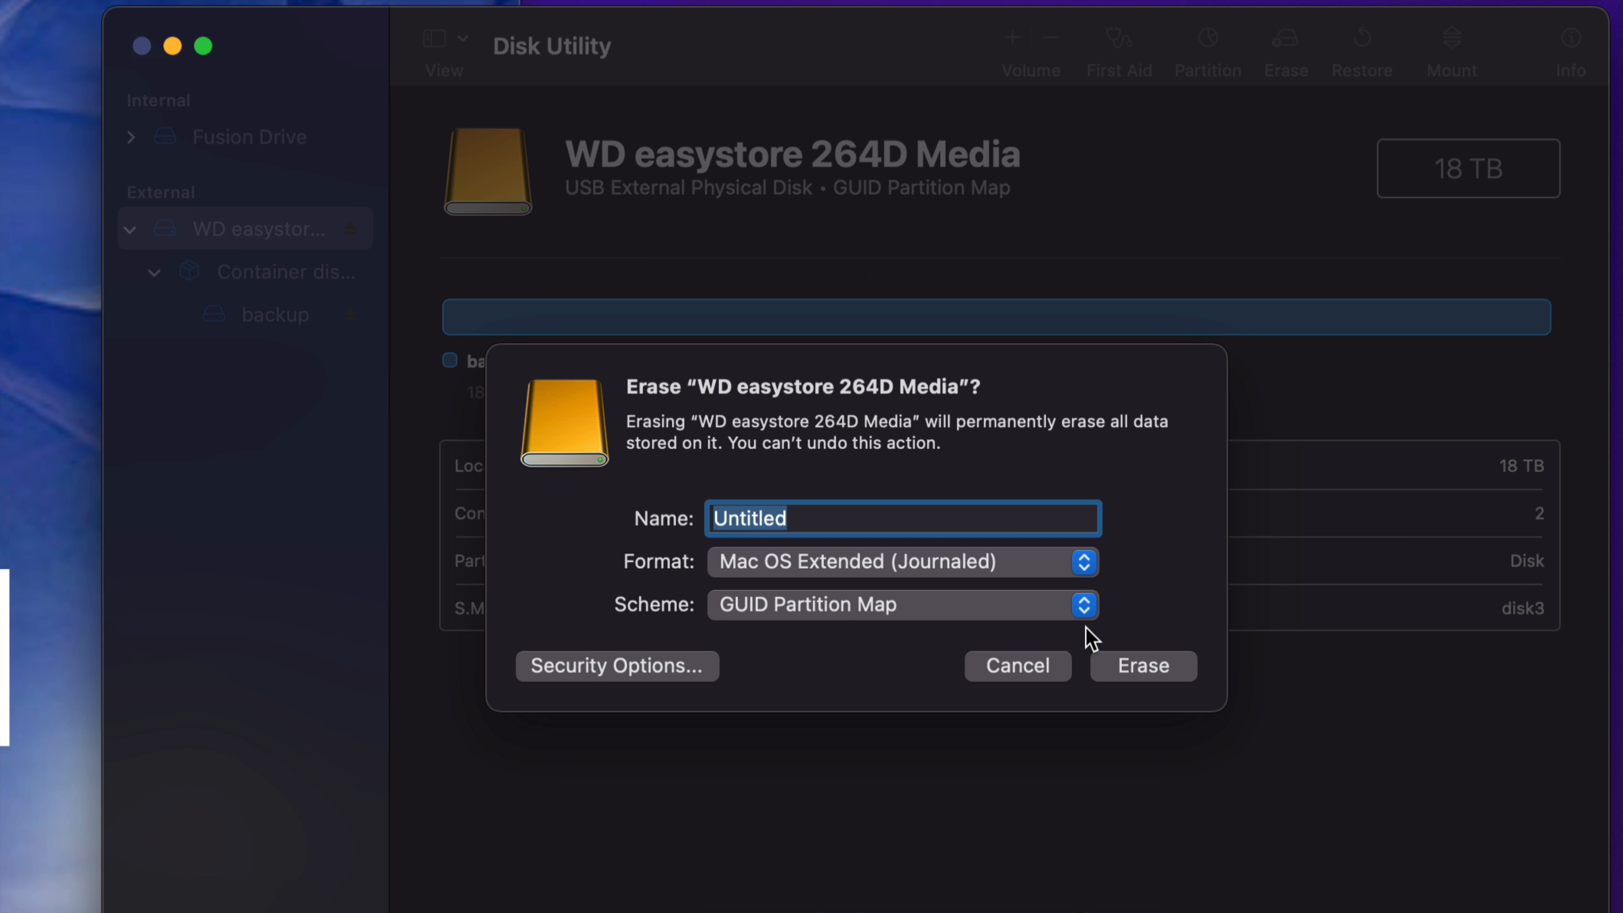
Step: Try the ExFAT format with the GUID Partition Map scheme, and return the format to Mac OS Extended (Journaled)
click(1079, 567)
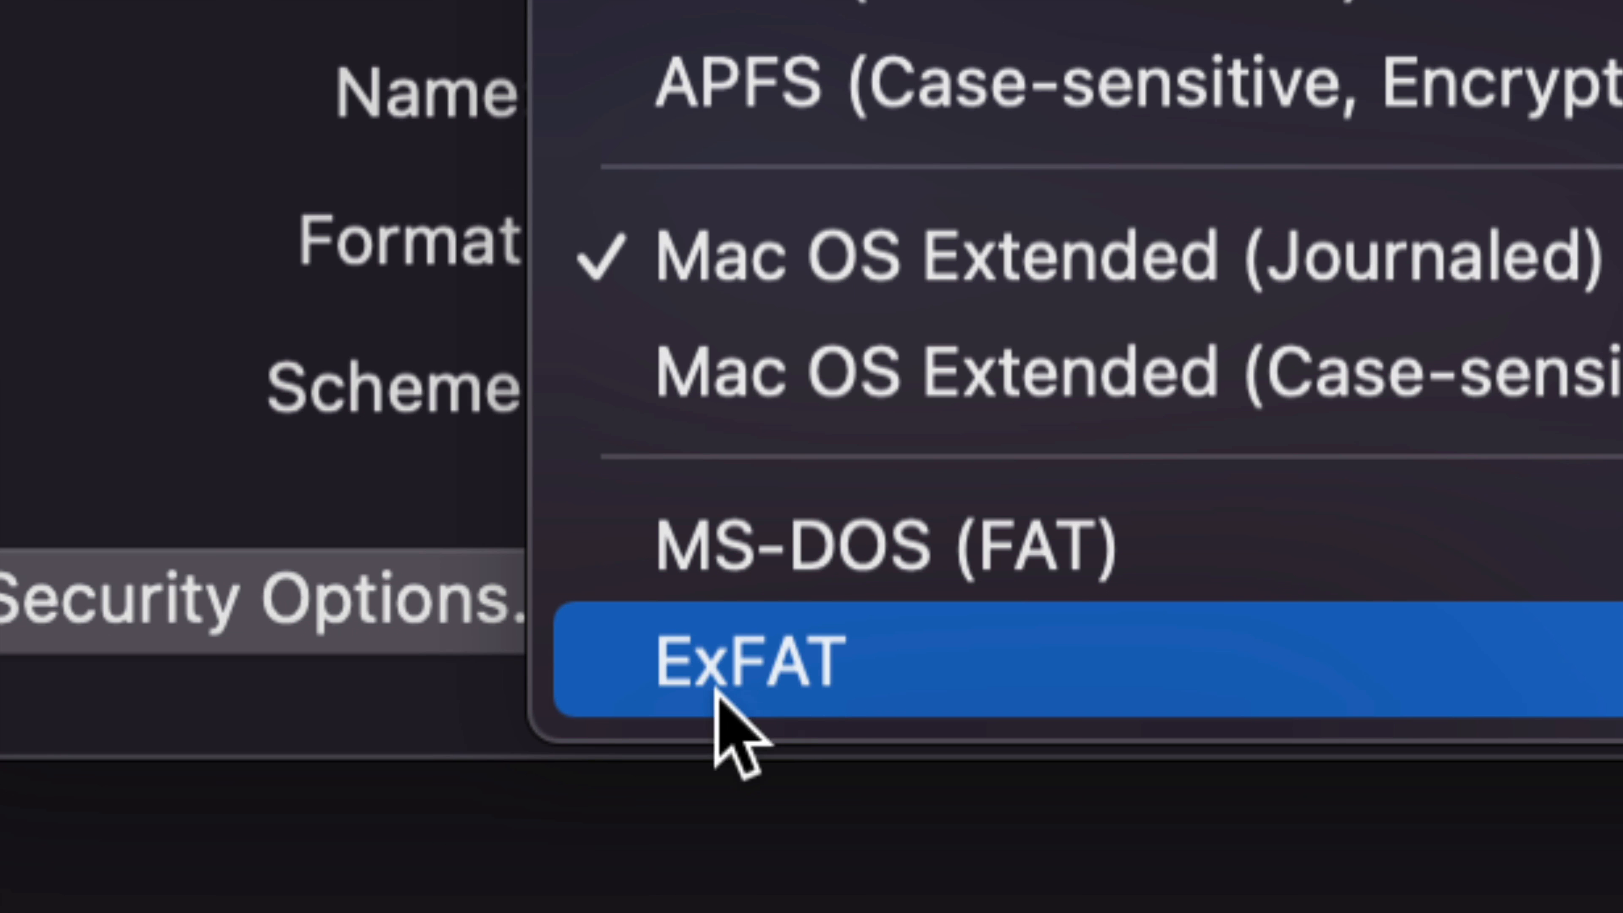
click(796, 687)
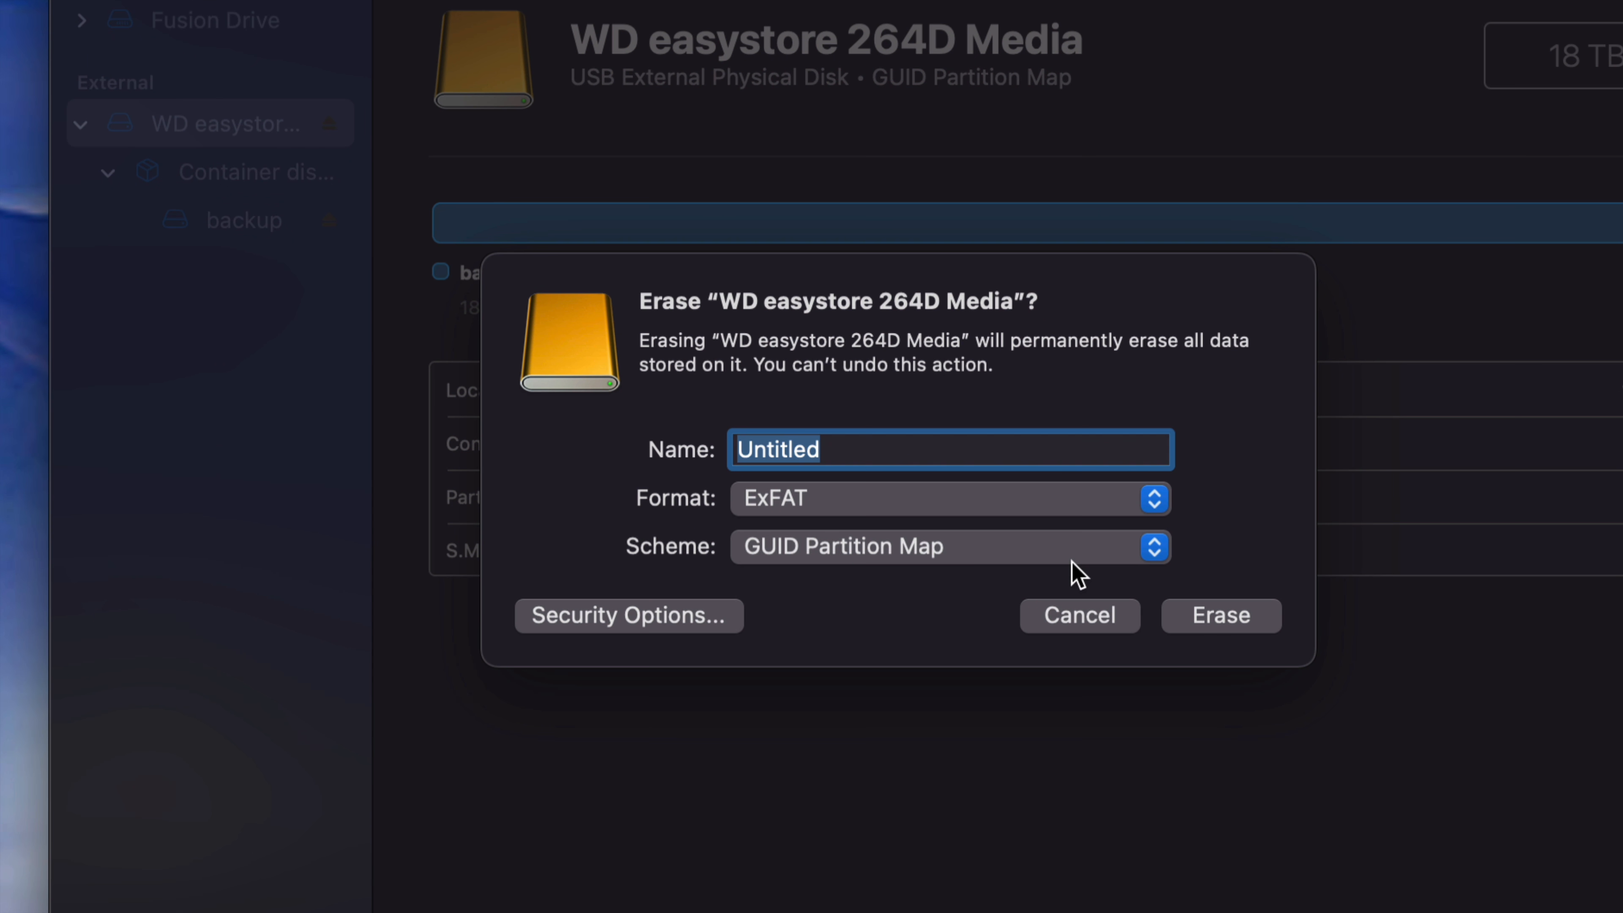
click(1071, 561)
click(848, 560)
click(1074, 506)
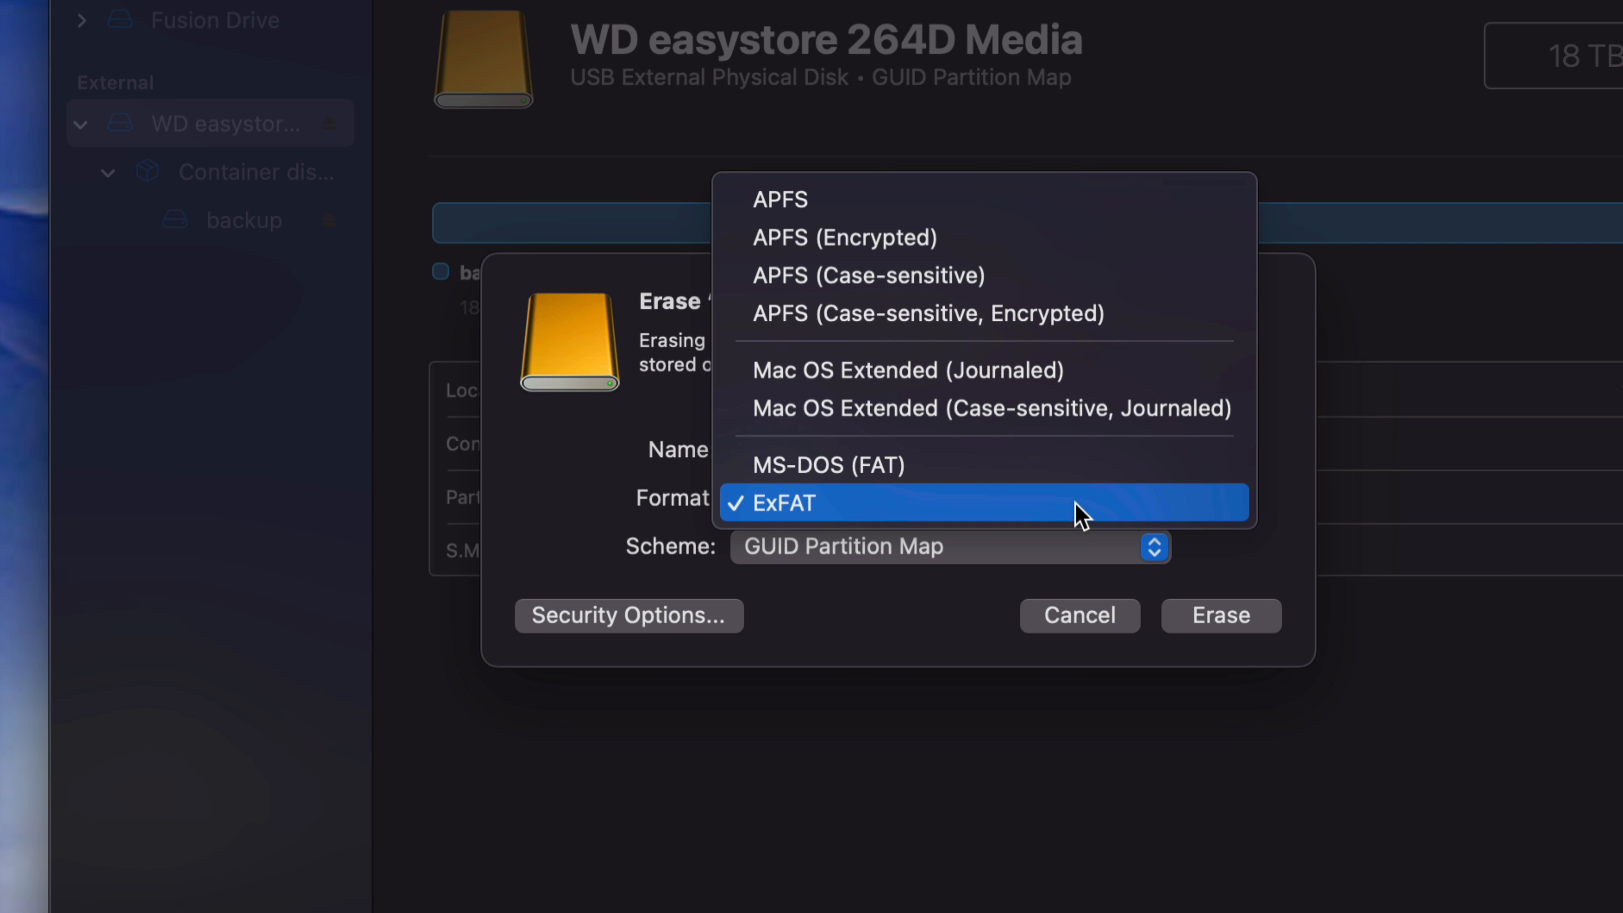
click(864, 370)
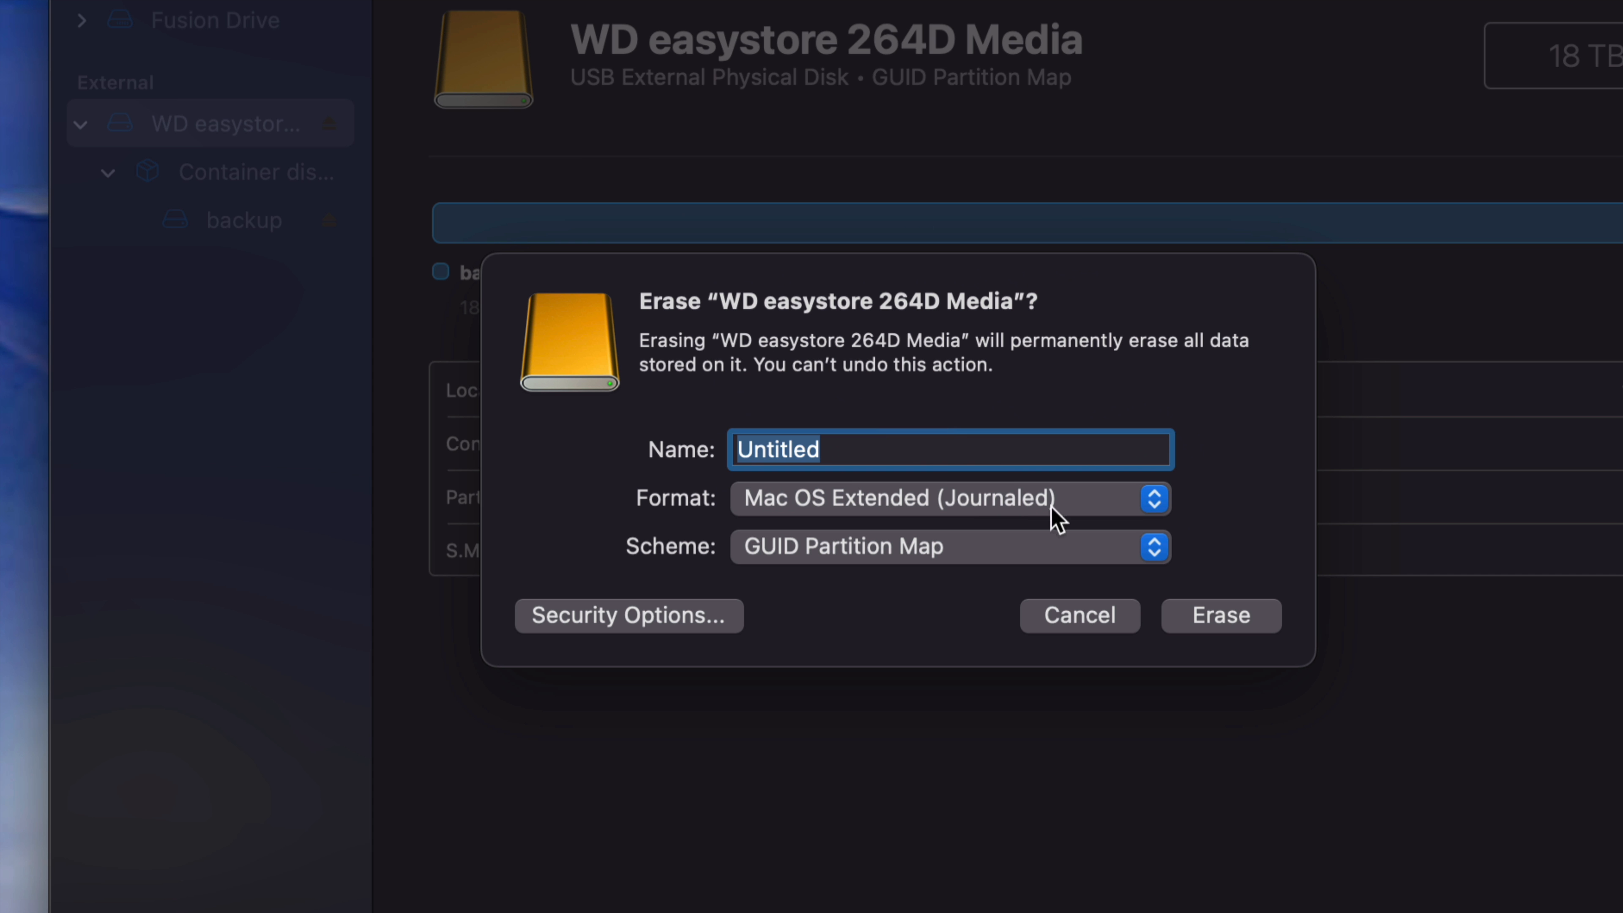
Step: Name the erased disk Mac, run the erase to completion, and dismiss the finished report
drag(851, 452, 721, 449)
text(Mac)
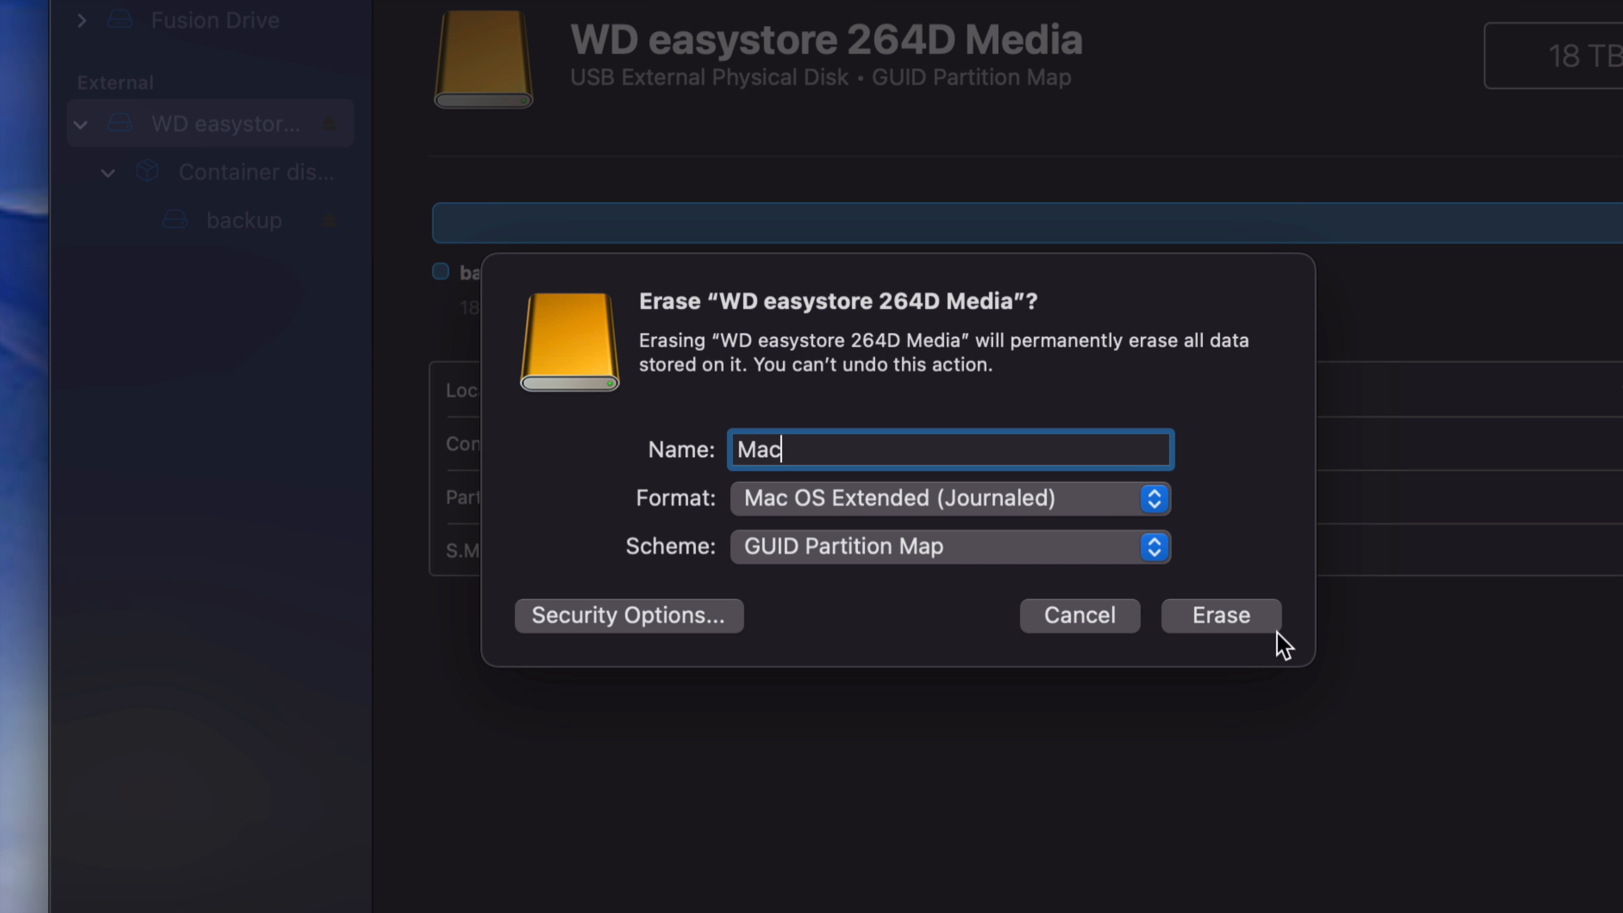
click(1250, 624)
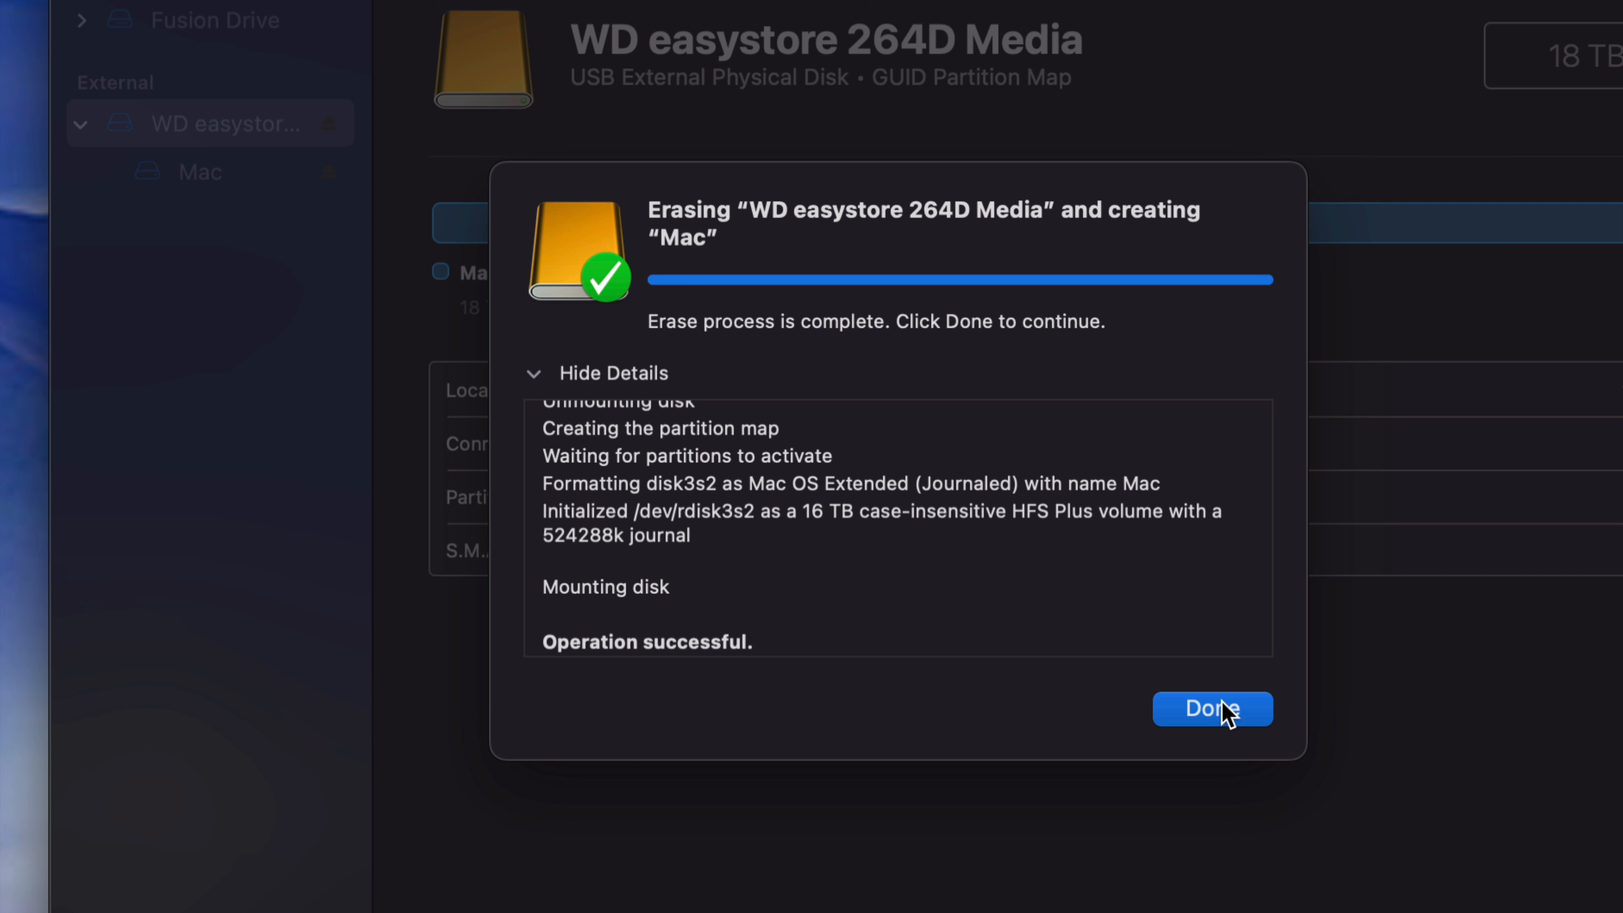
click(1205, 711)
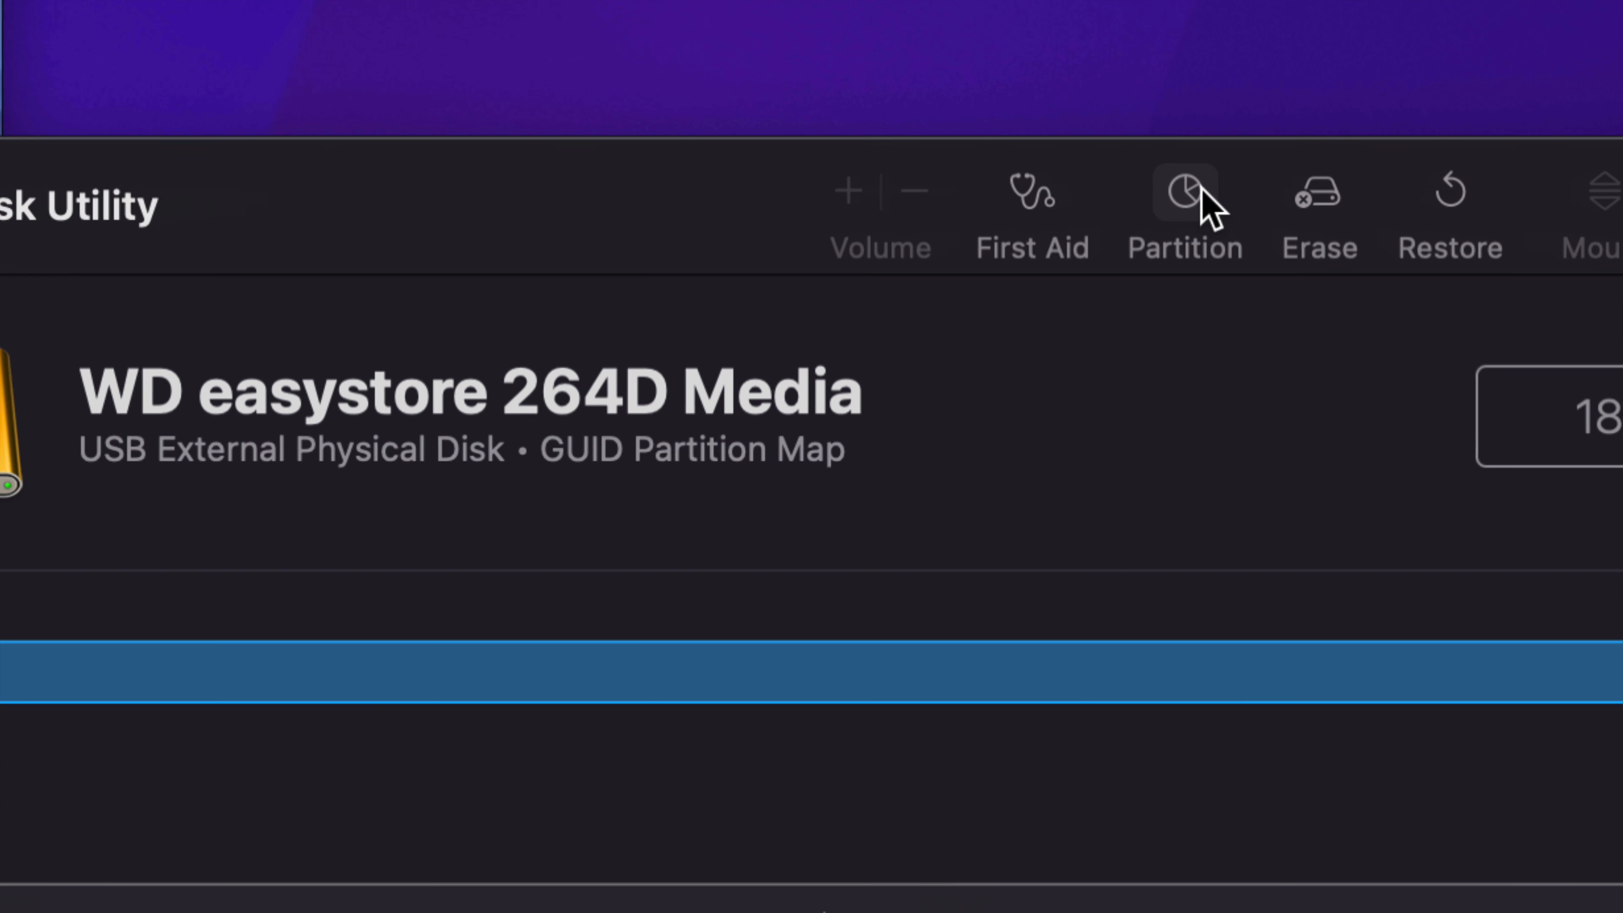
Step: Start partitioning WD easystore 264D Media and add two partitions alongside Mac
click(1185, 193)
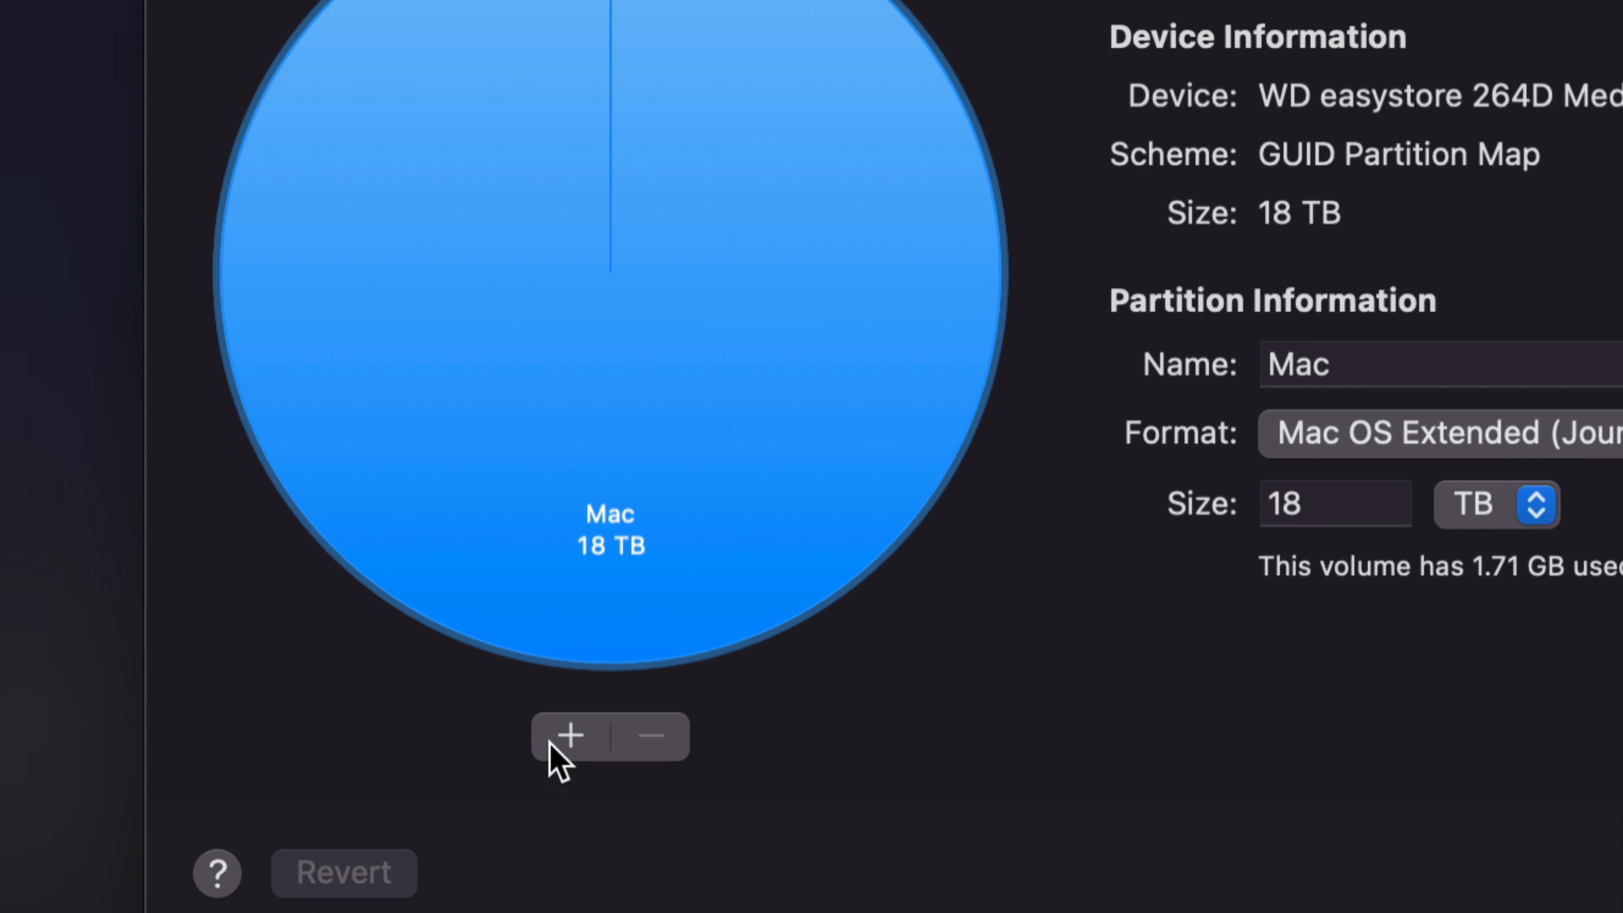
click(566, 736)
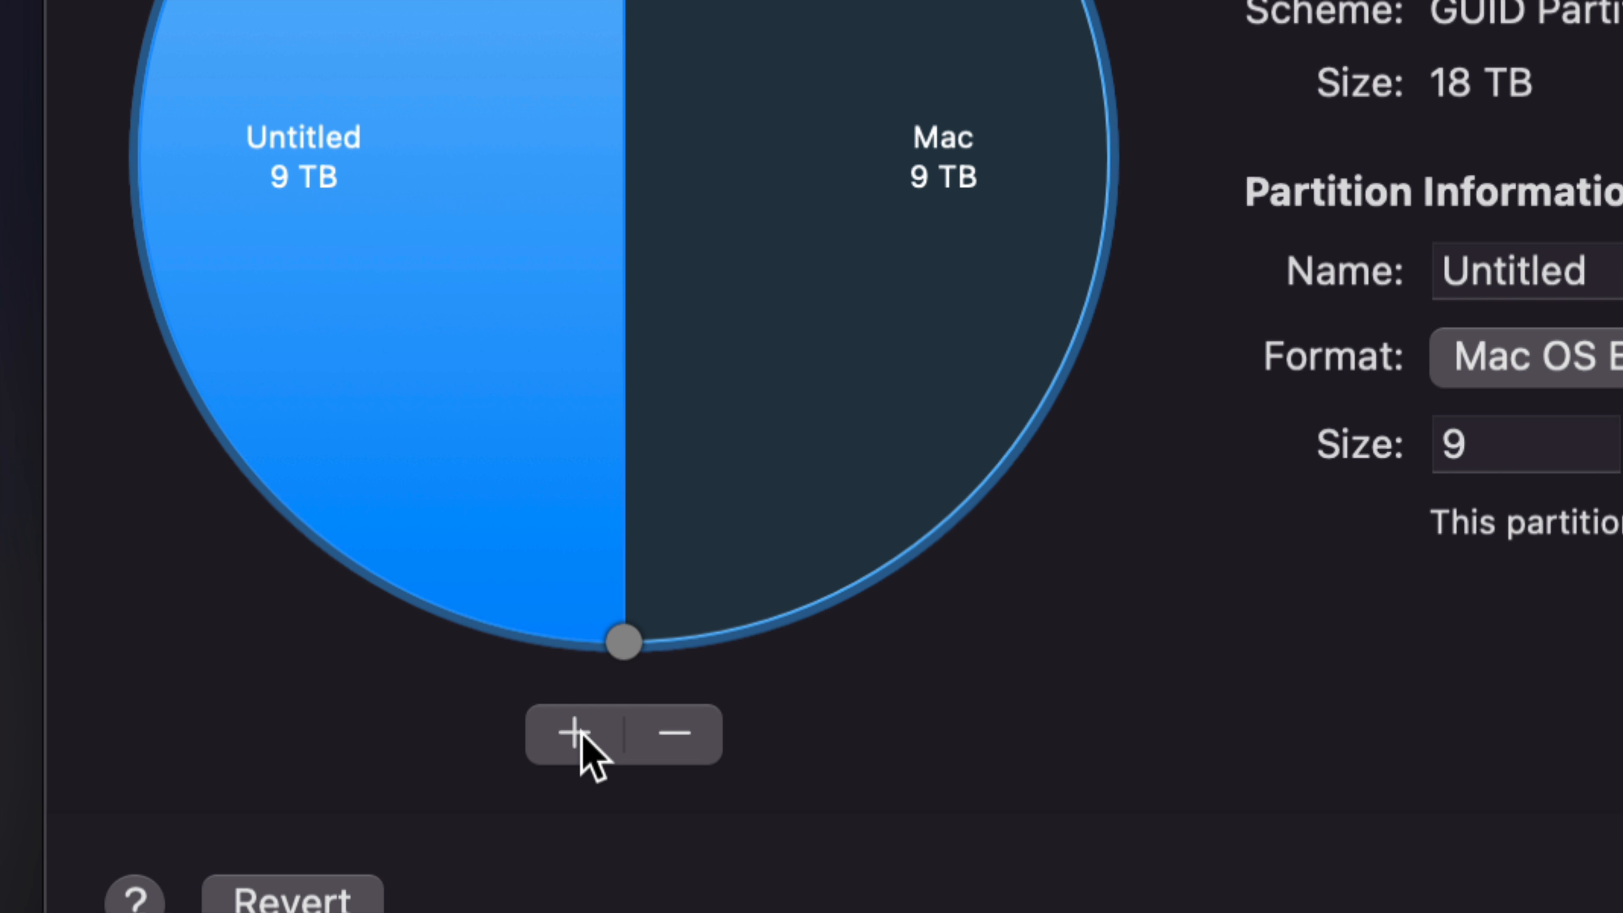
click(581, 735)
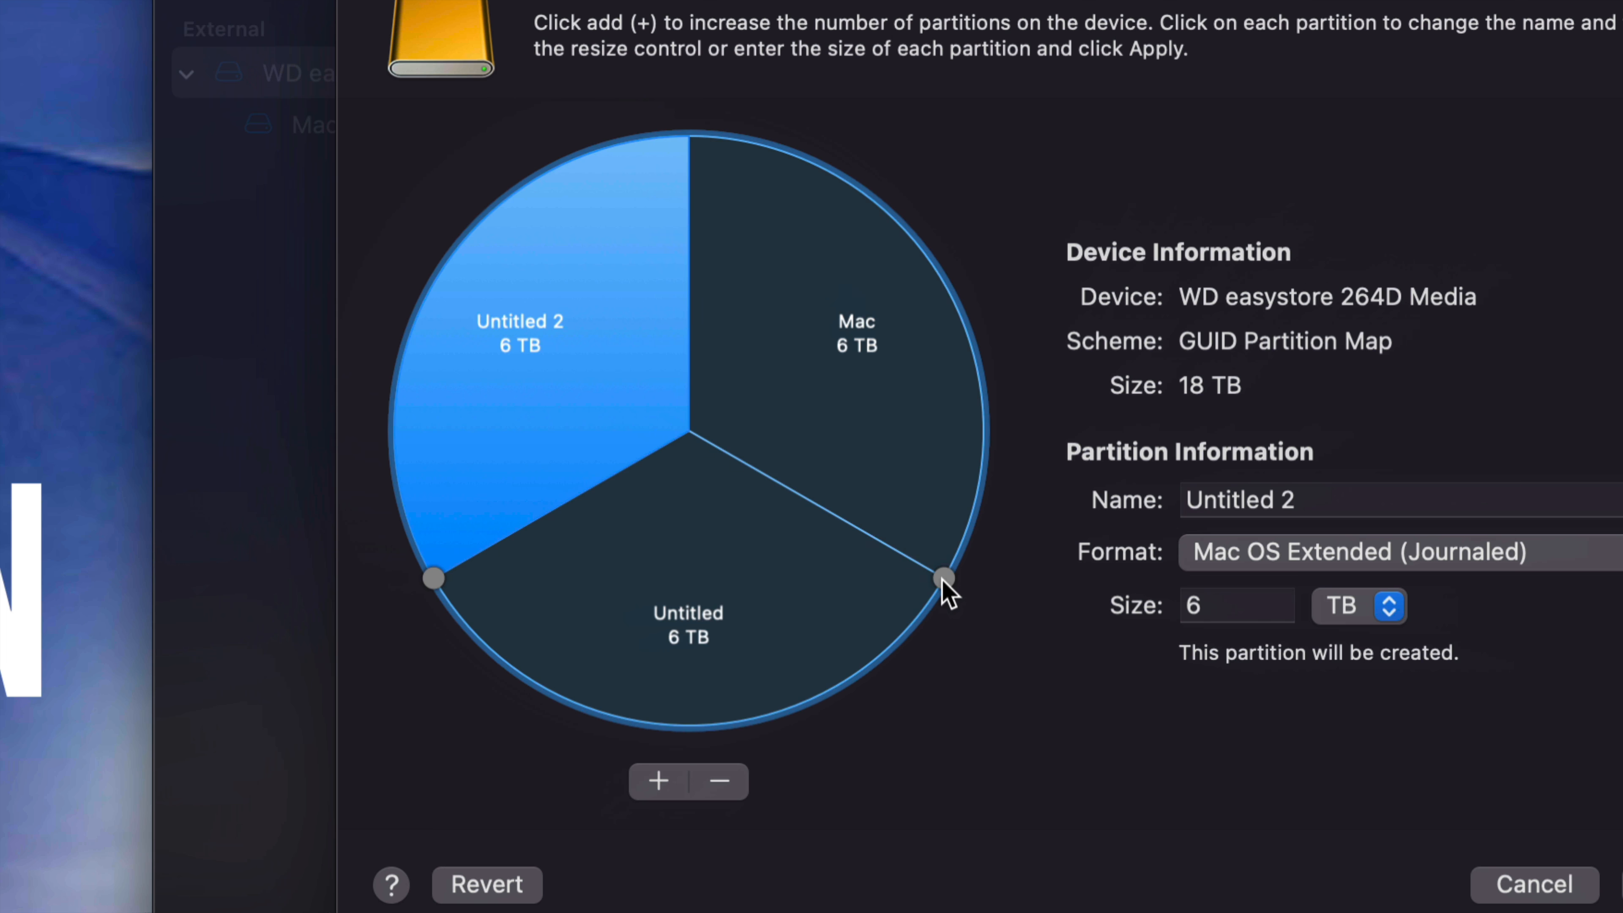
Step: Enlarge the Untitled partition to about 9.87 TB by shrinking Mac, and name it Time Machine
drag(928, 575, 973, 450)
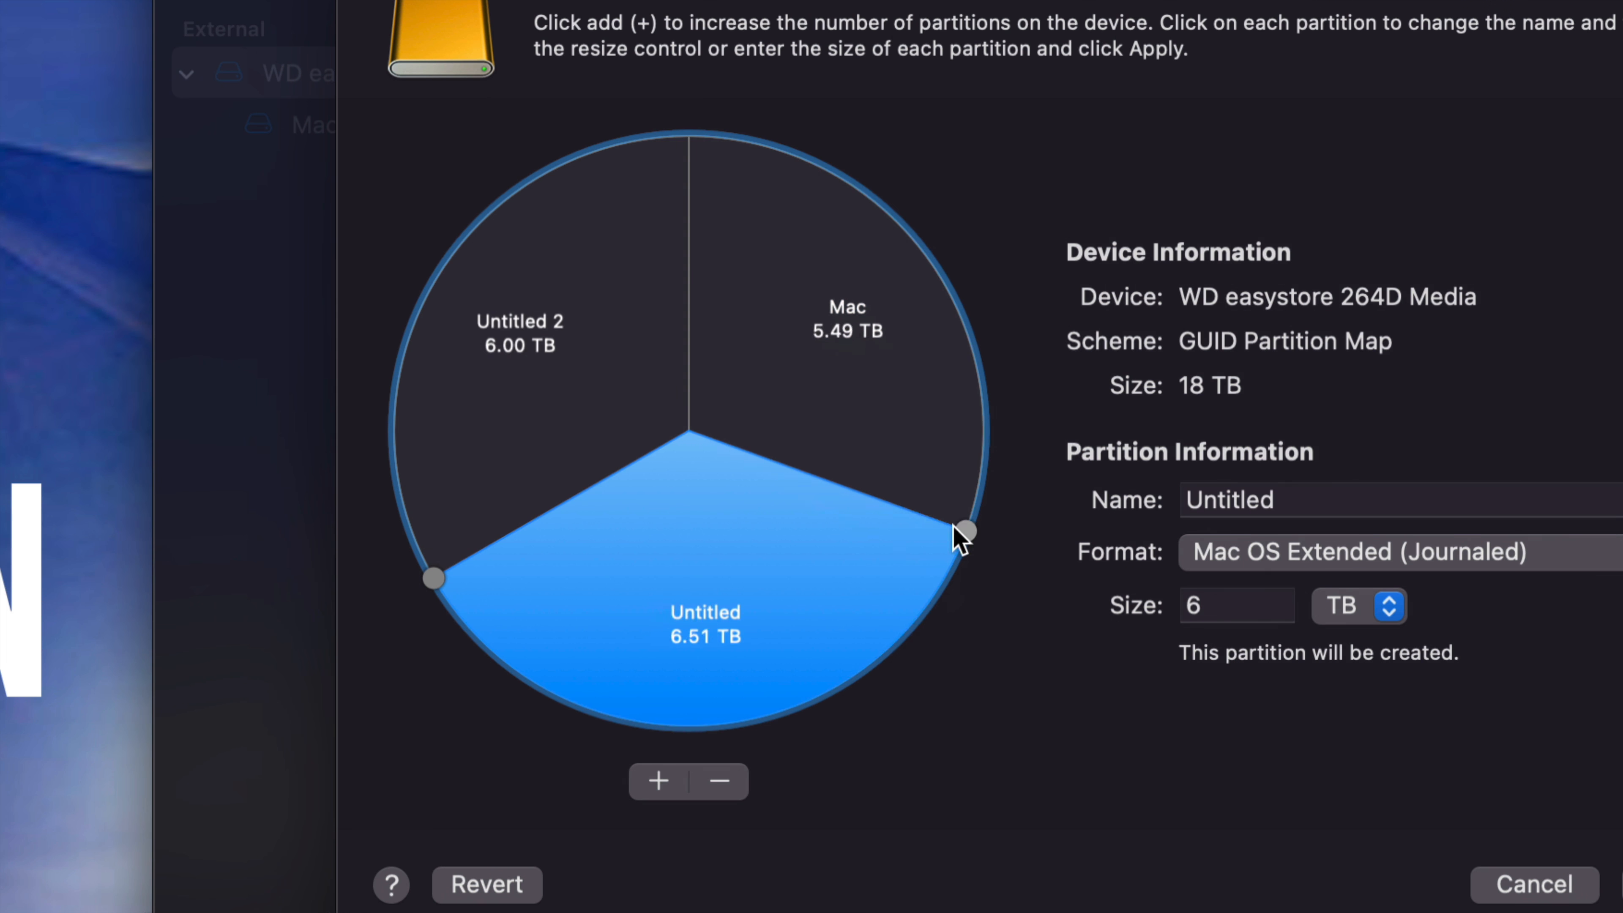
drag(954, 525, 933, 256)
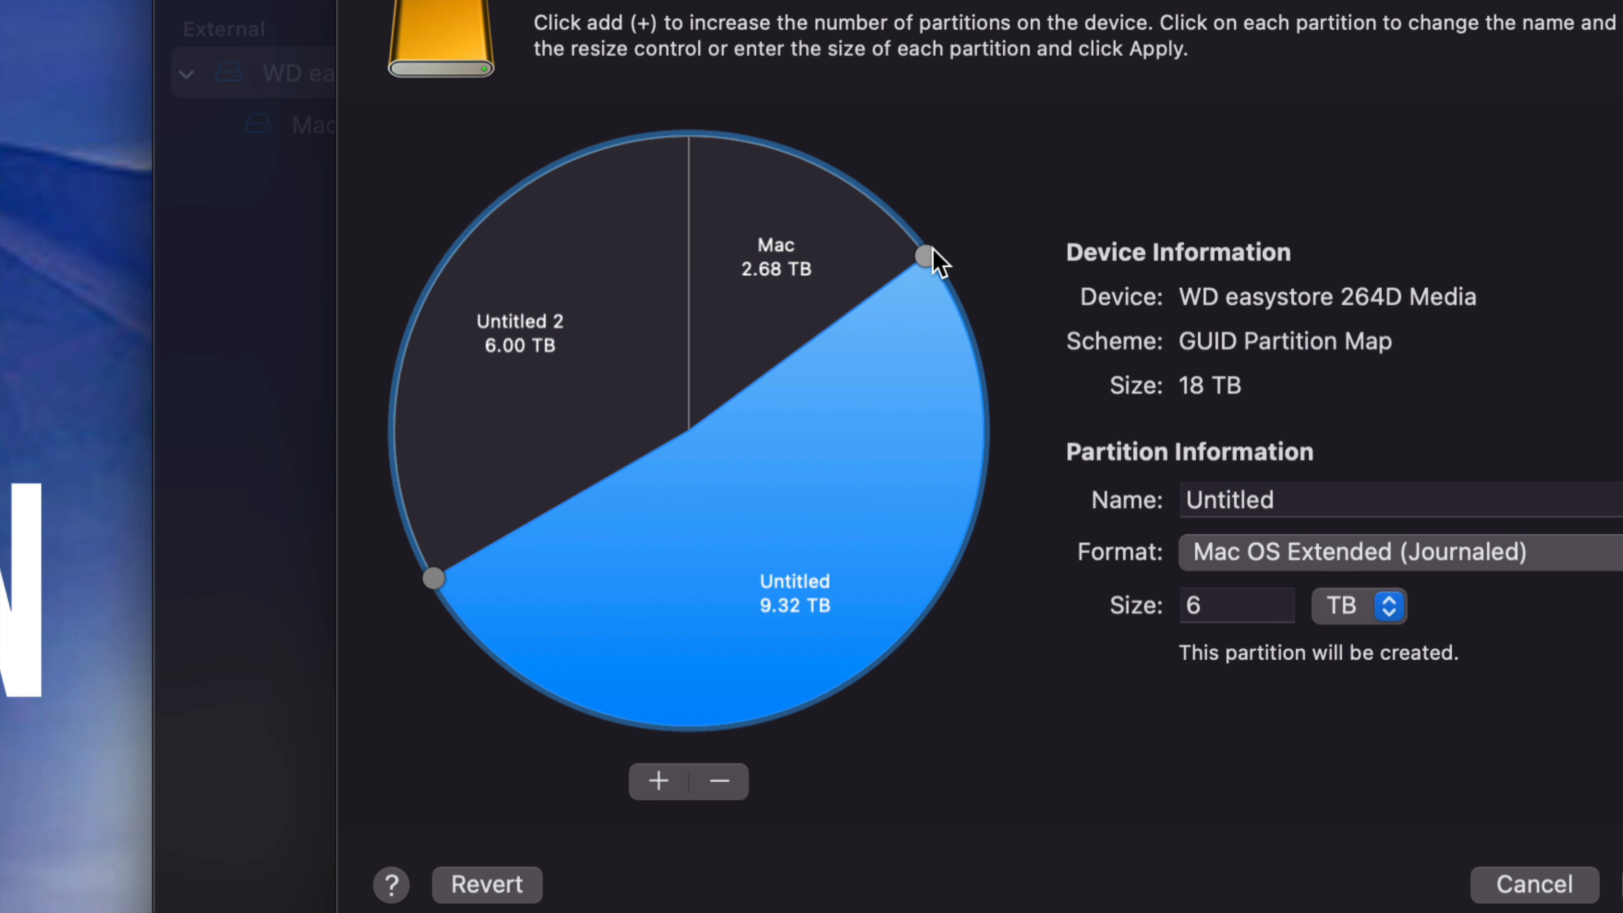
drag(932, 247, 891, 206)
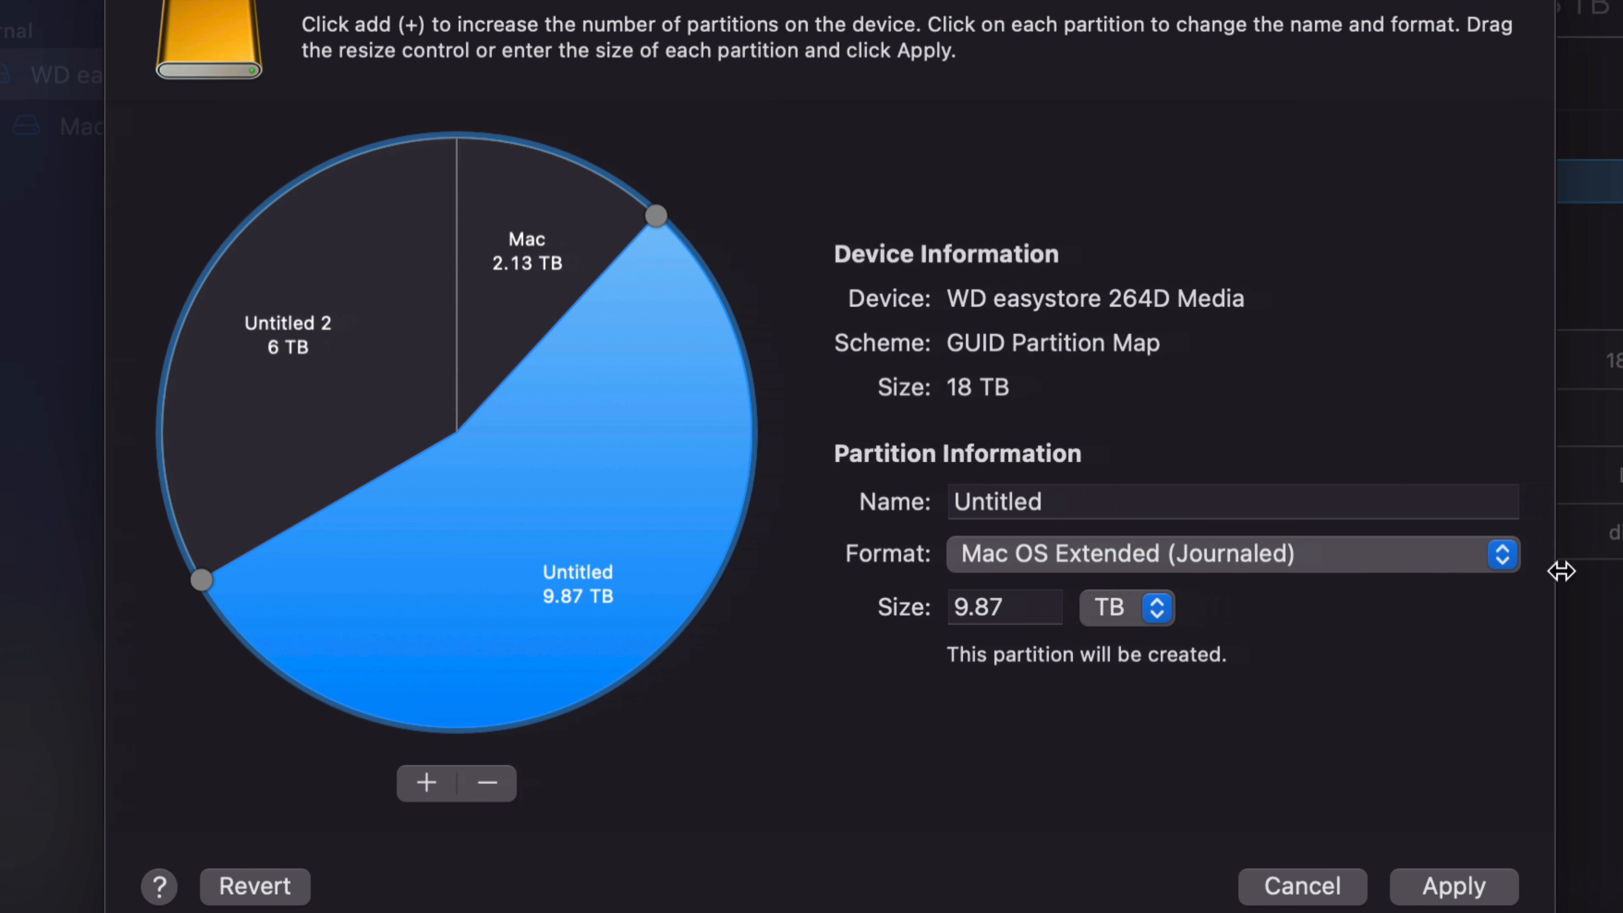
click(1110, 498)
text(Time Machine)
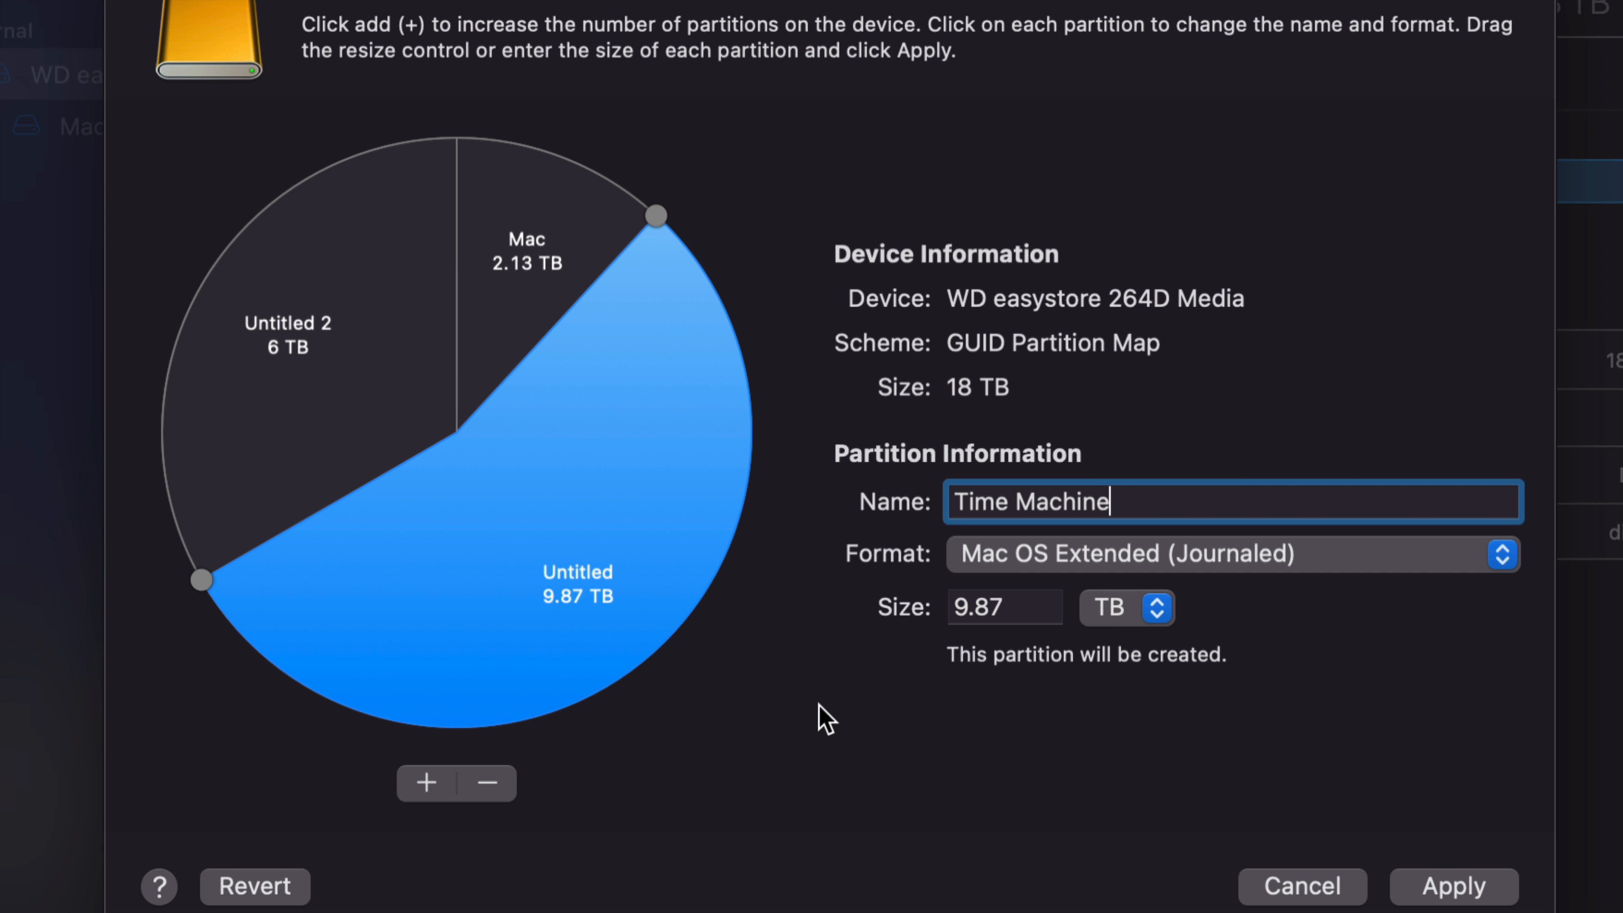
Step: Shrink the Mac partition to about 1.98 TB, rename it Windows, and set its format to ExFAT
click(529, 246)
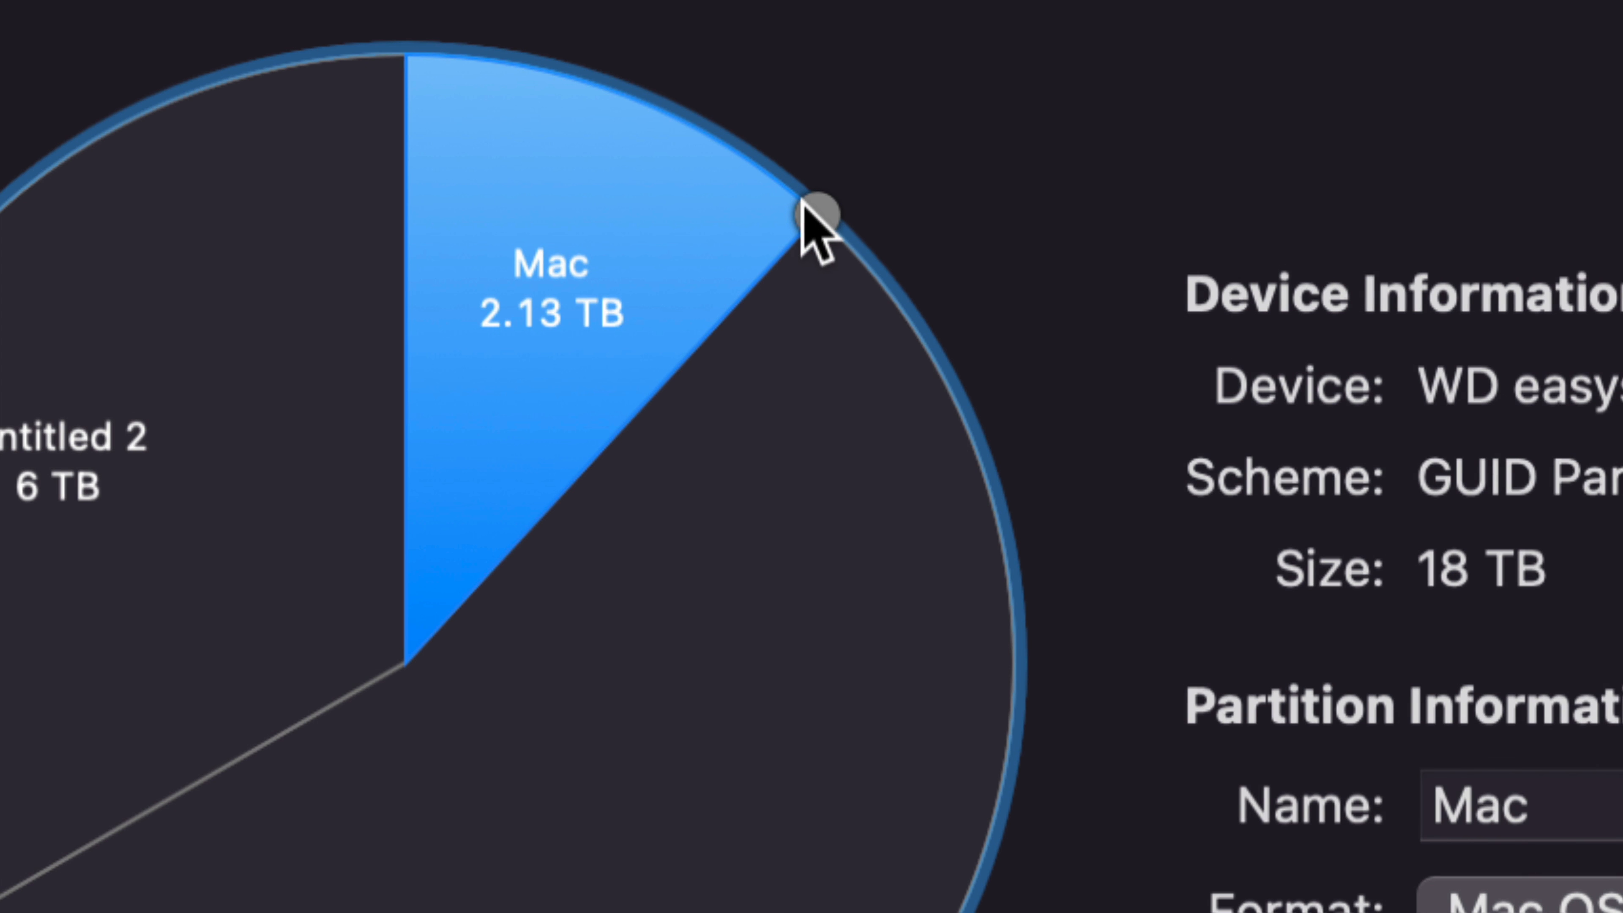
drag(801, 208, 786, 195)
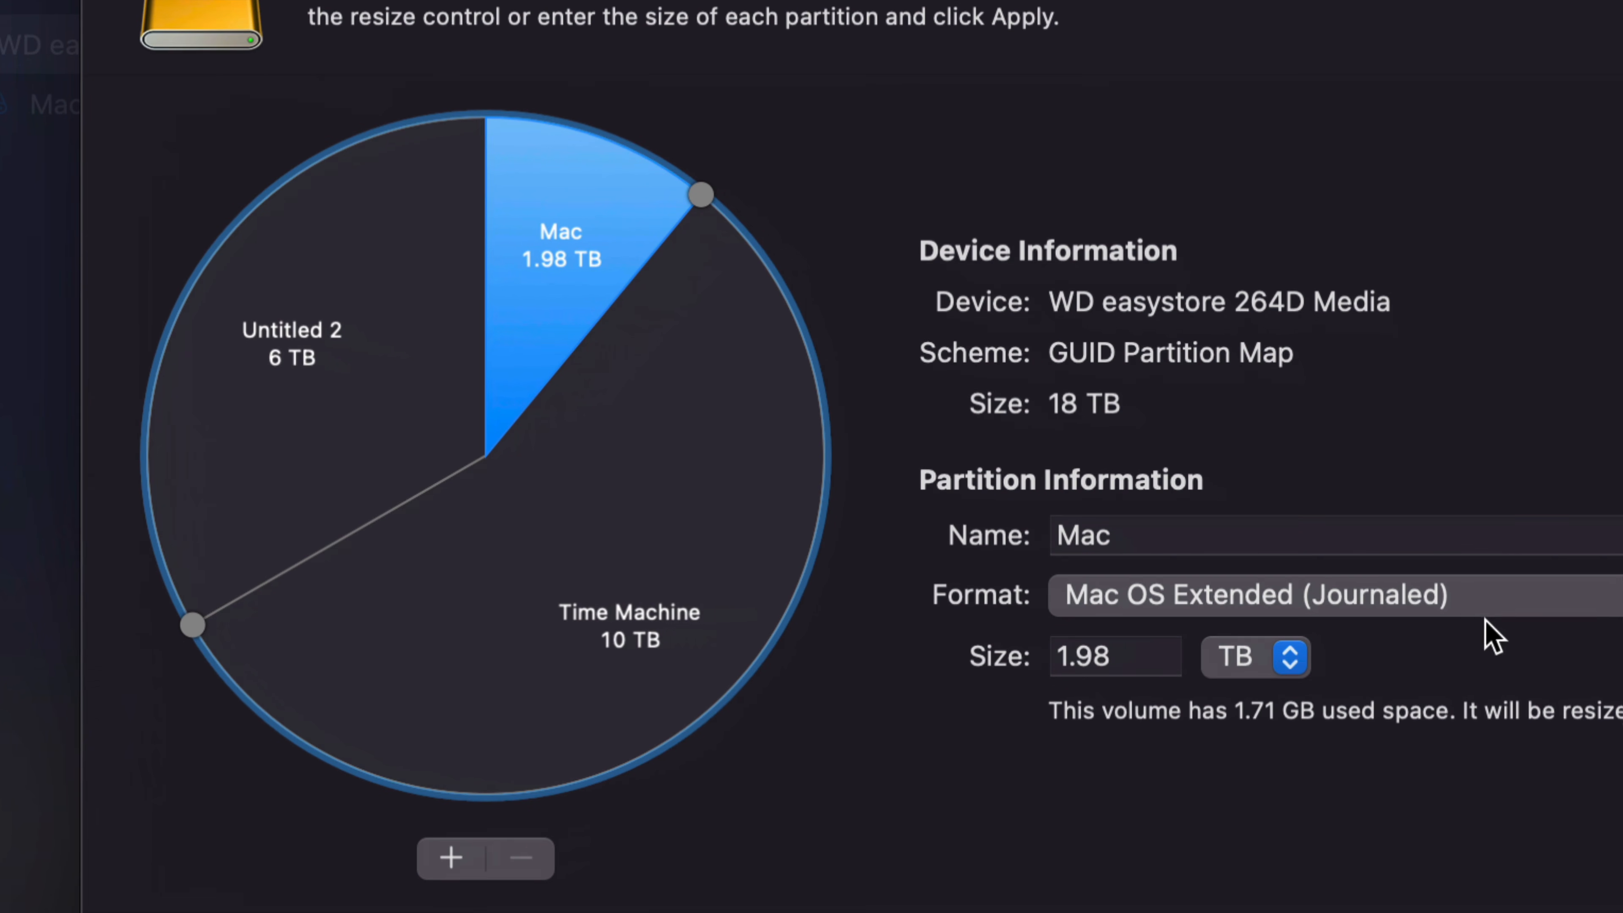
drag(1246, 552, 1123, 554)
text(Window)
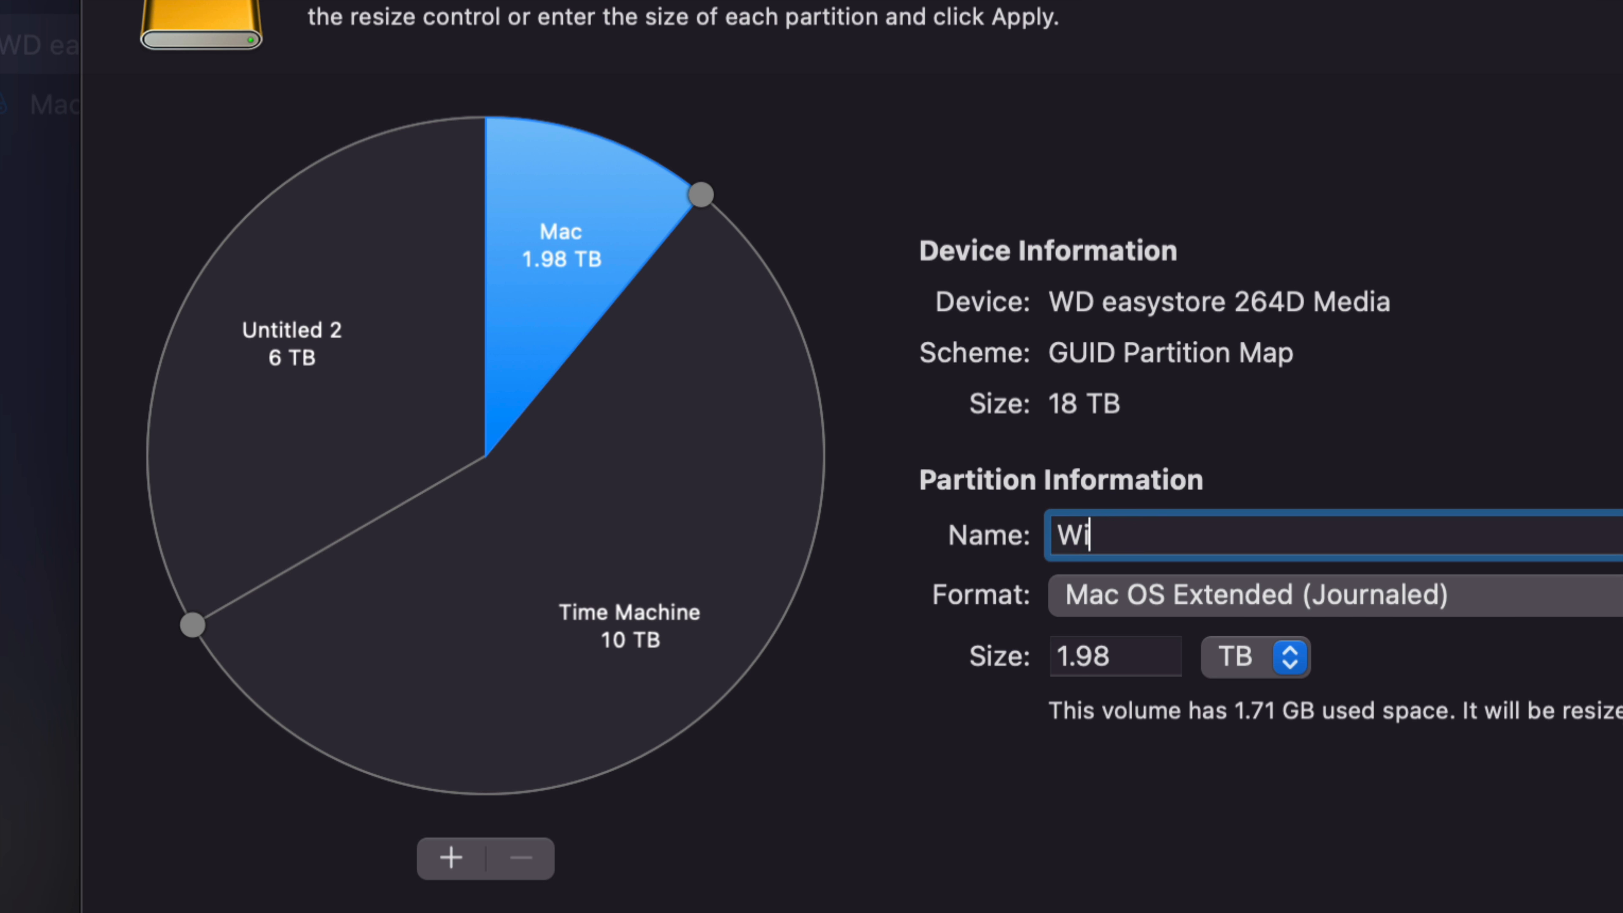
text(s)
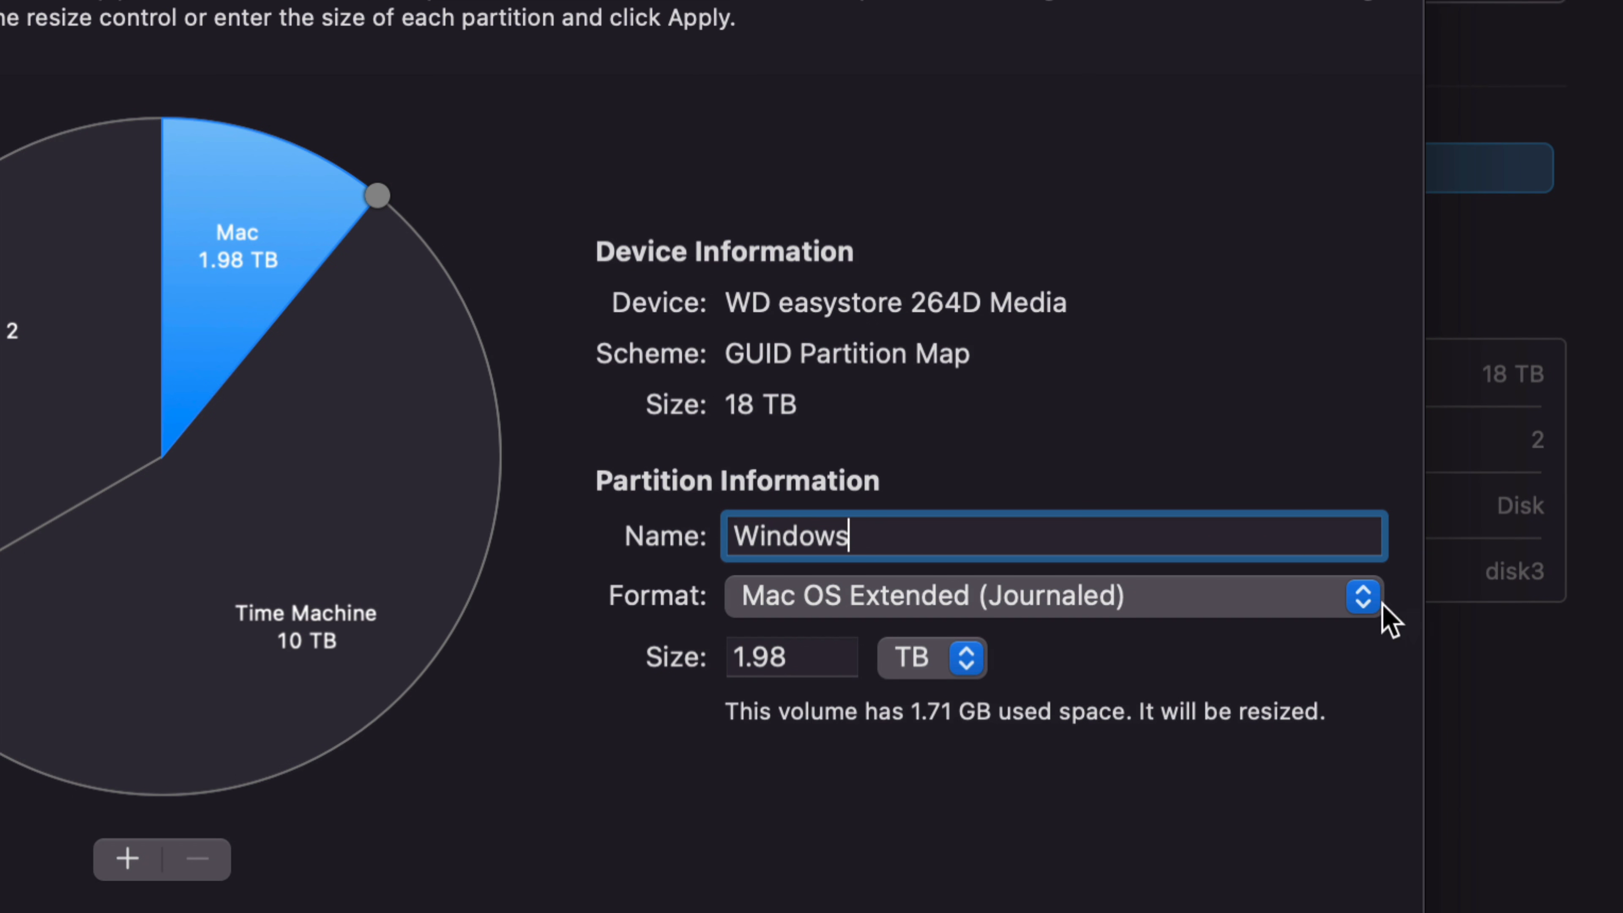
click(1368, 598)
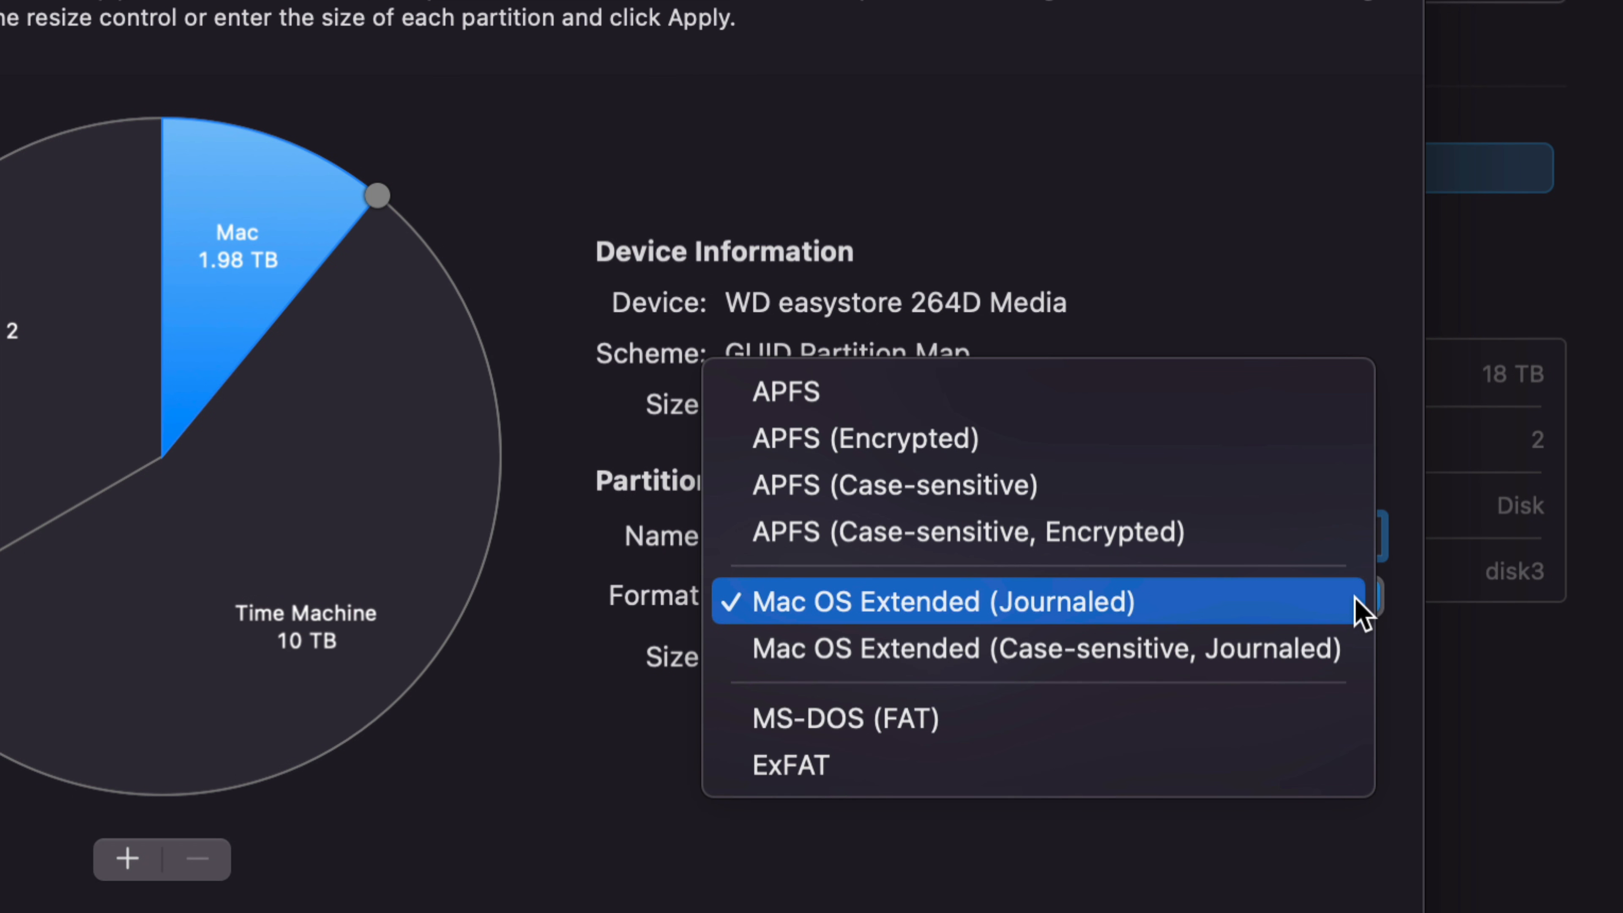
click(1013, 776)
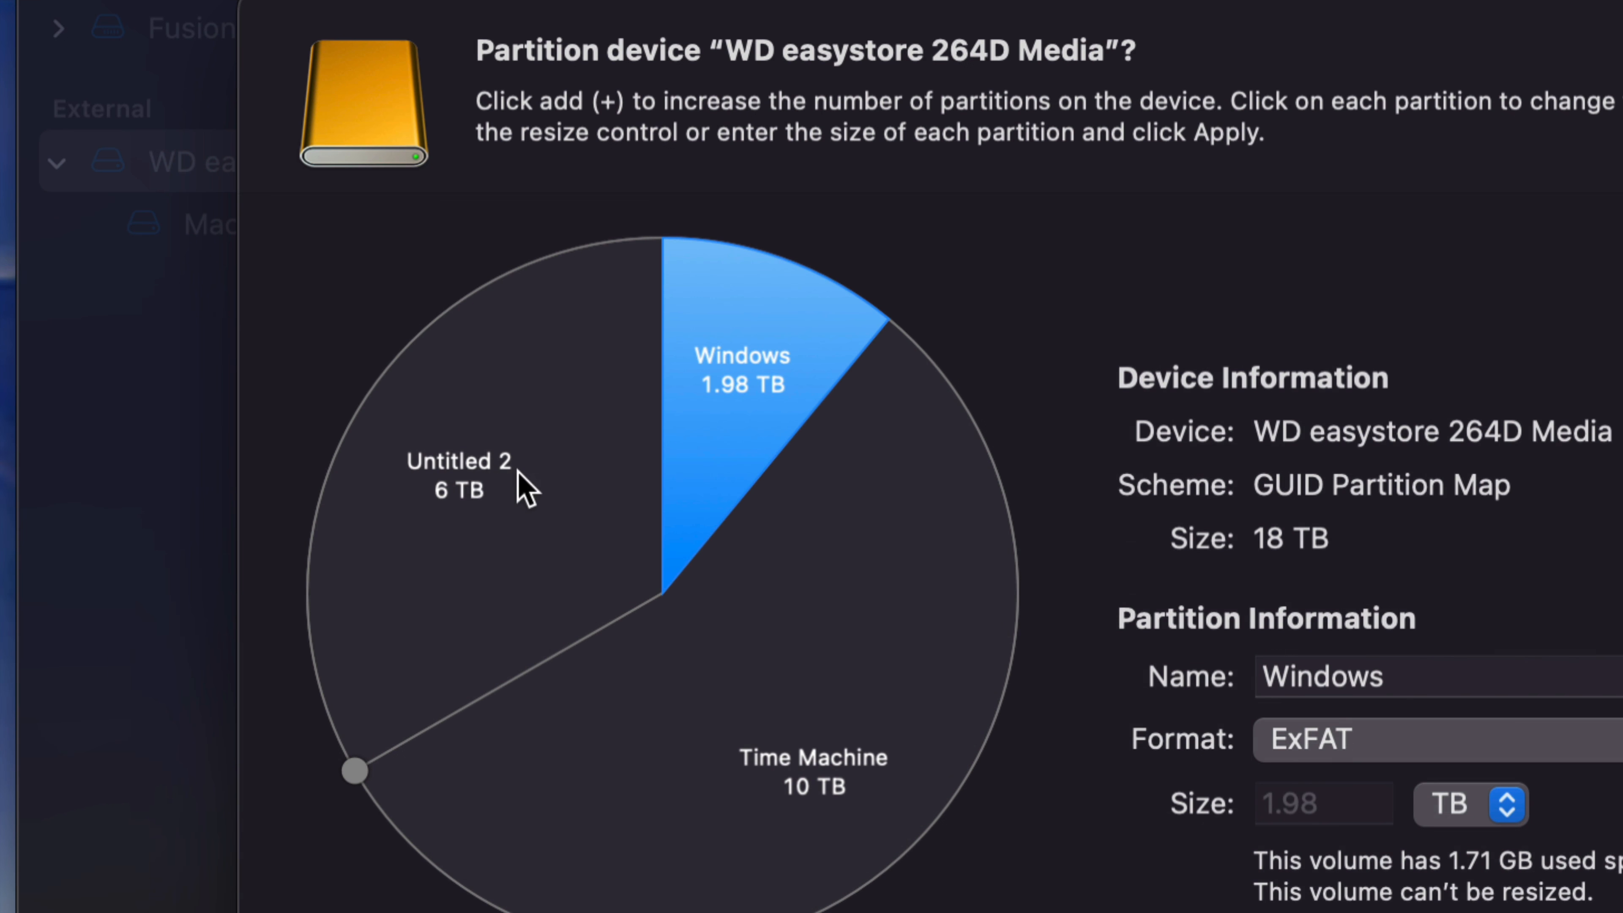
Step: Rename the Untitled 2 partition as Mac Backup and keep its format as Mac OS Extended (Journaled)
click(479, 470)
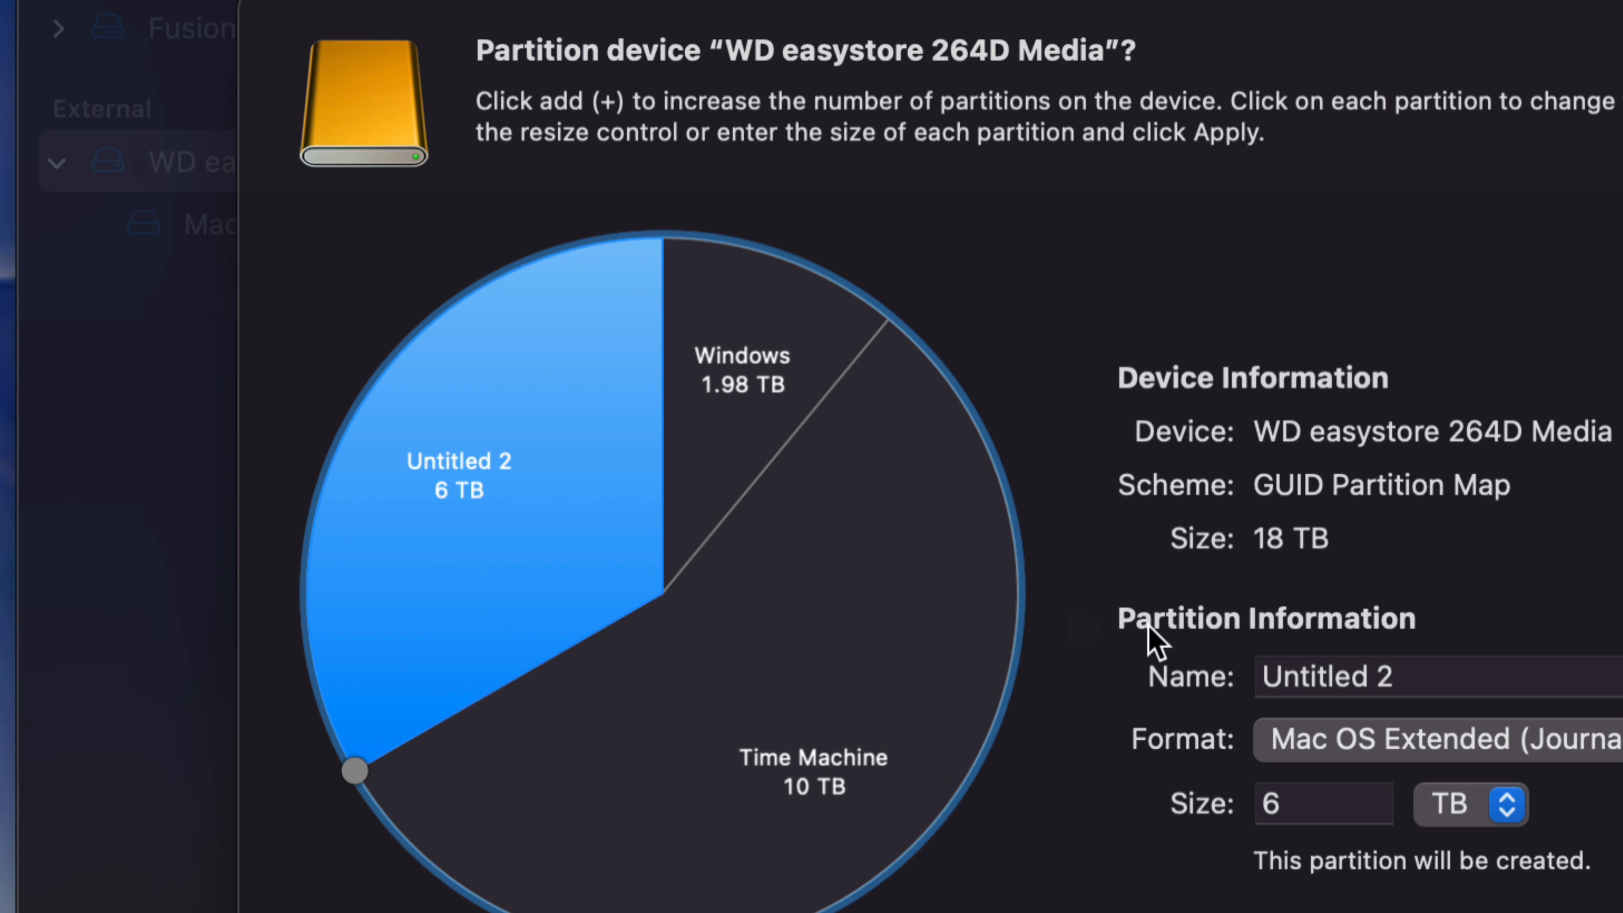
drag(1388, 675, 1250, 675)
text(Mac Backu)
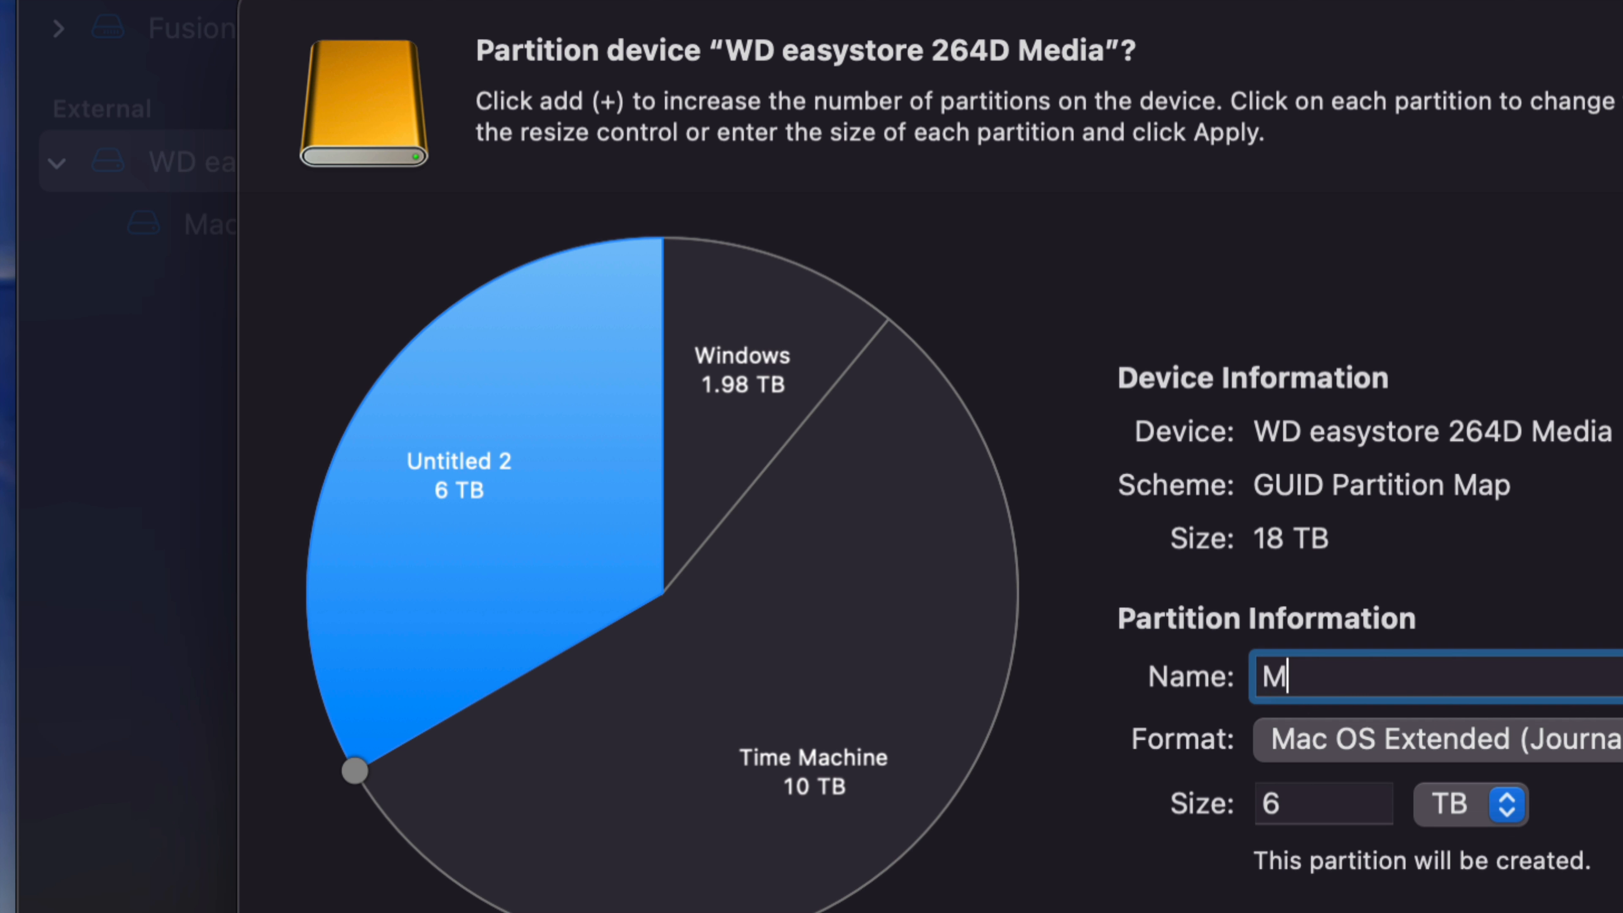
text(p)
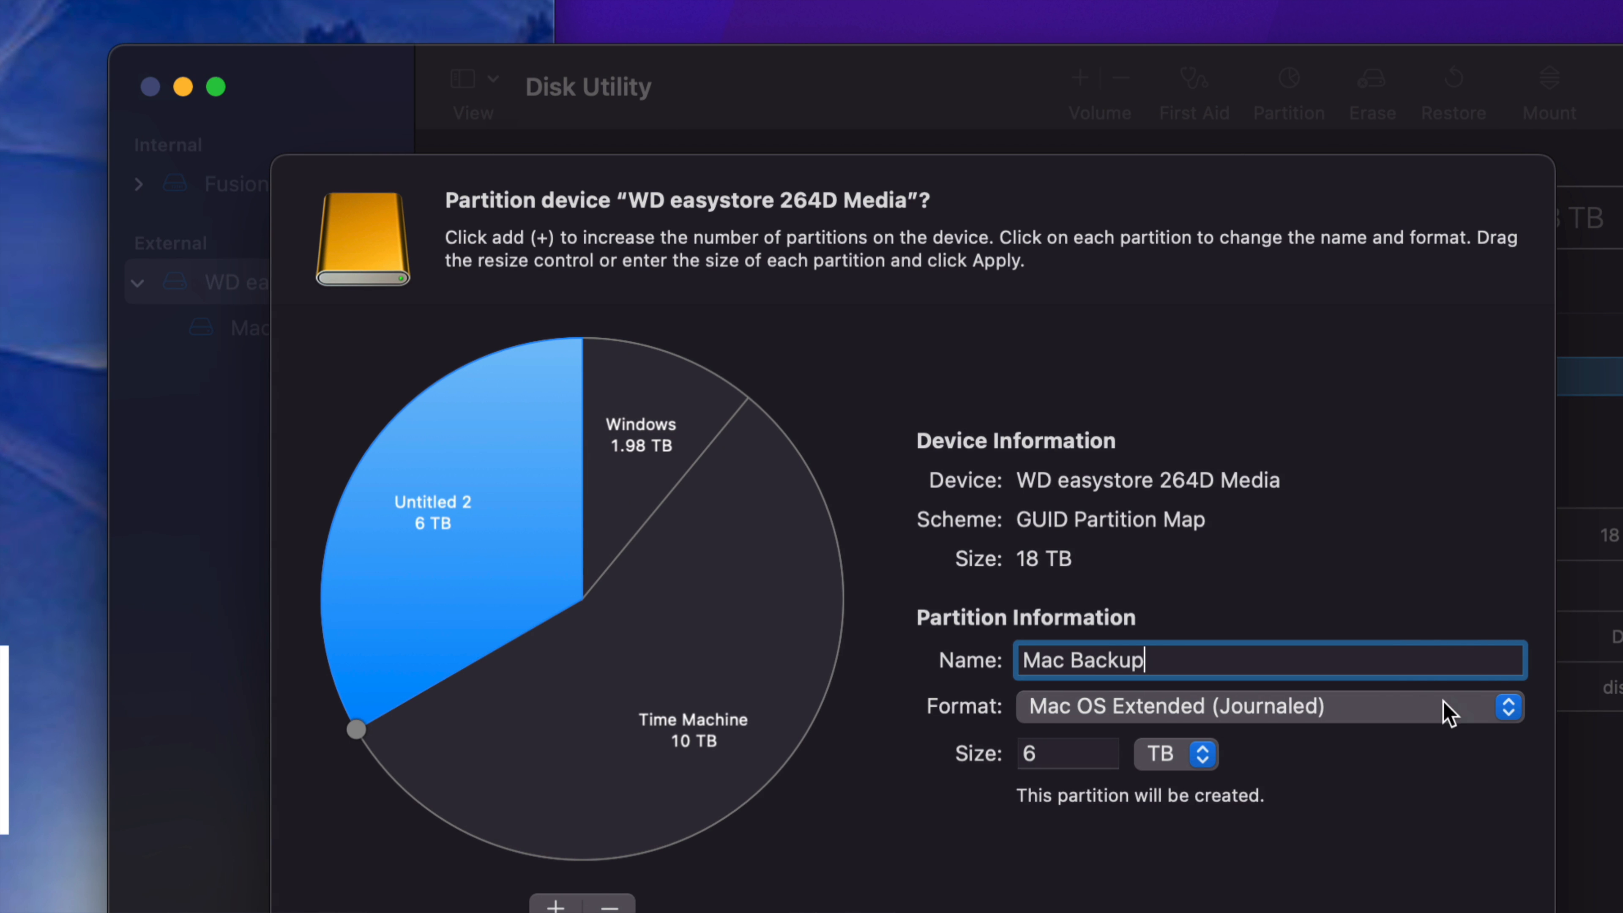
click(1374, 707)
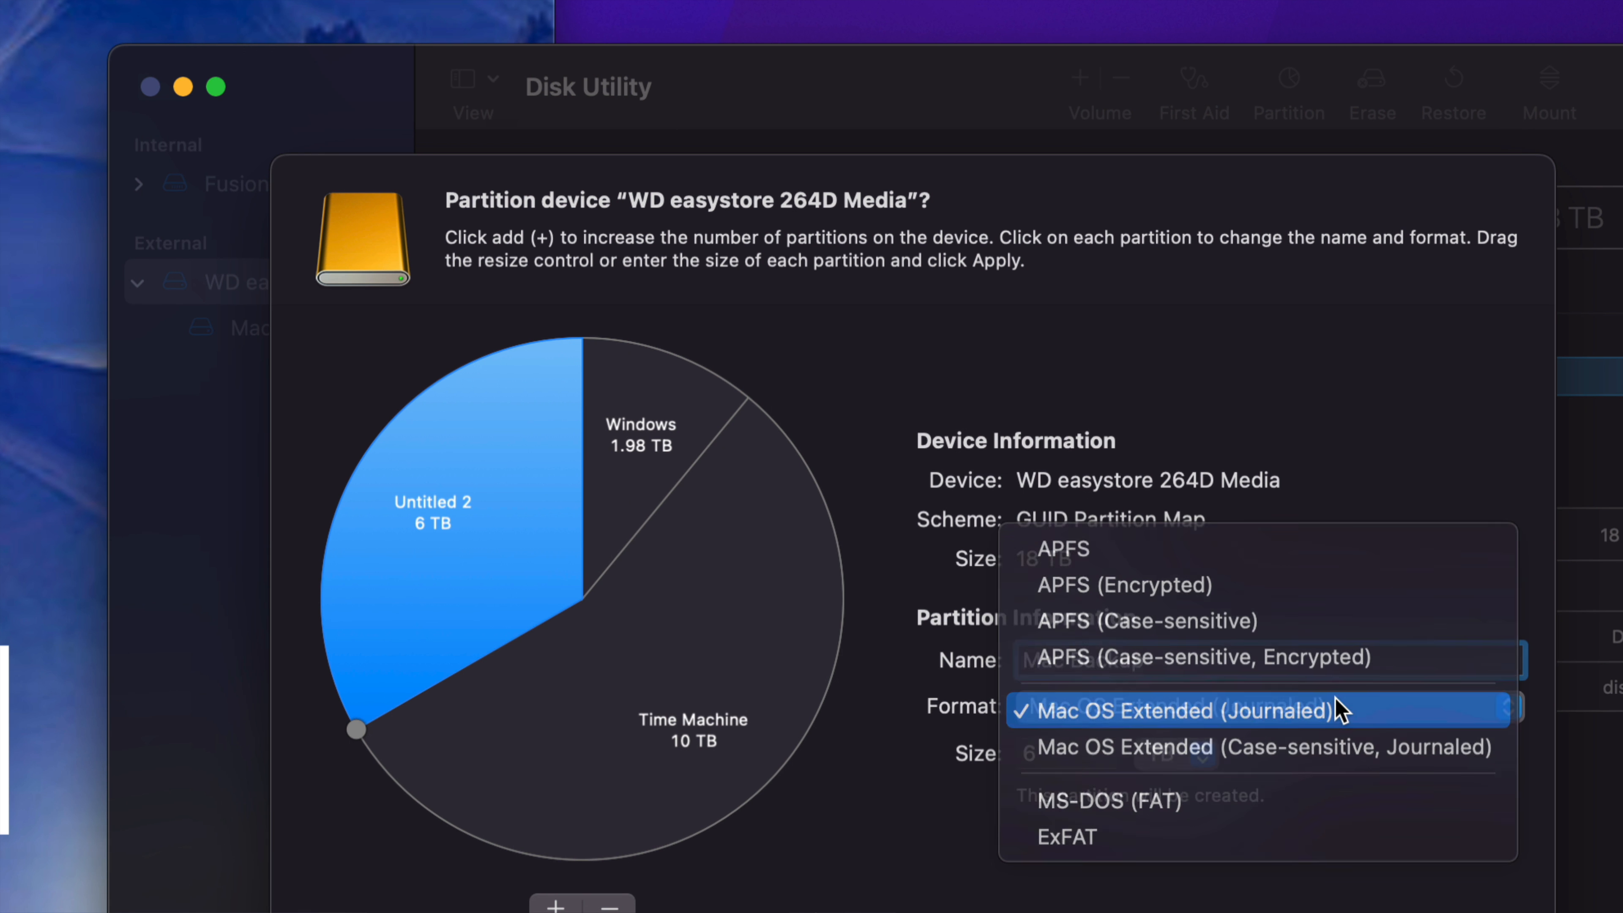
click(1336, 700)
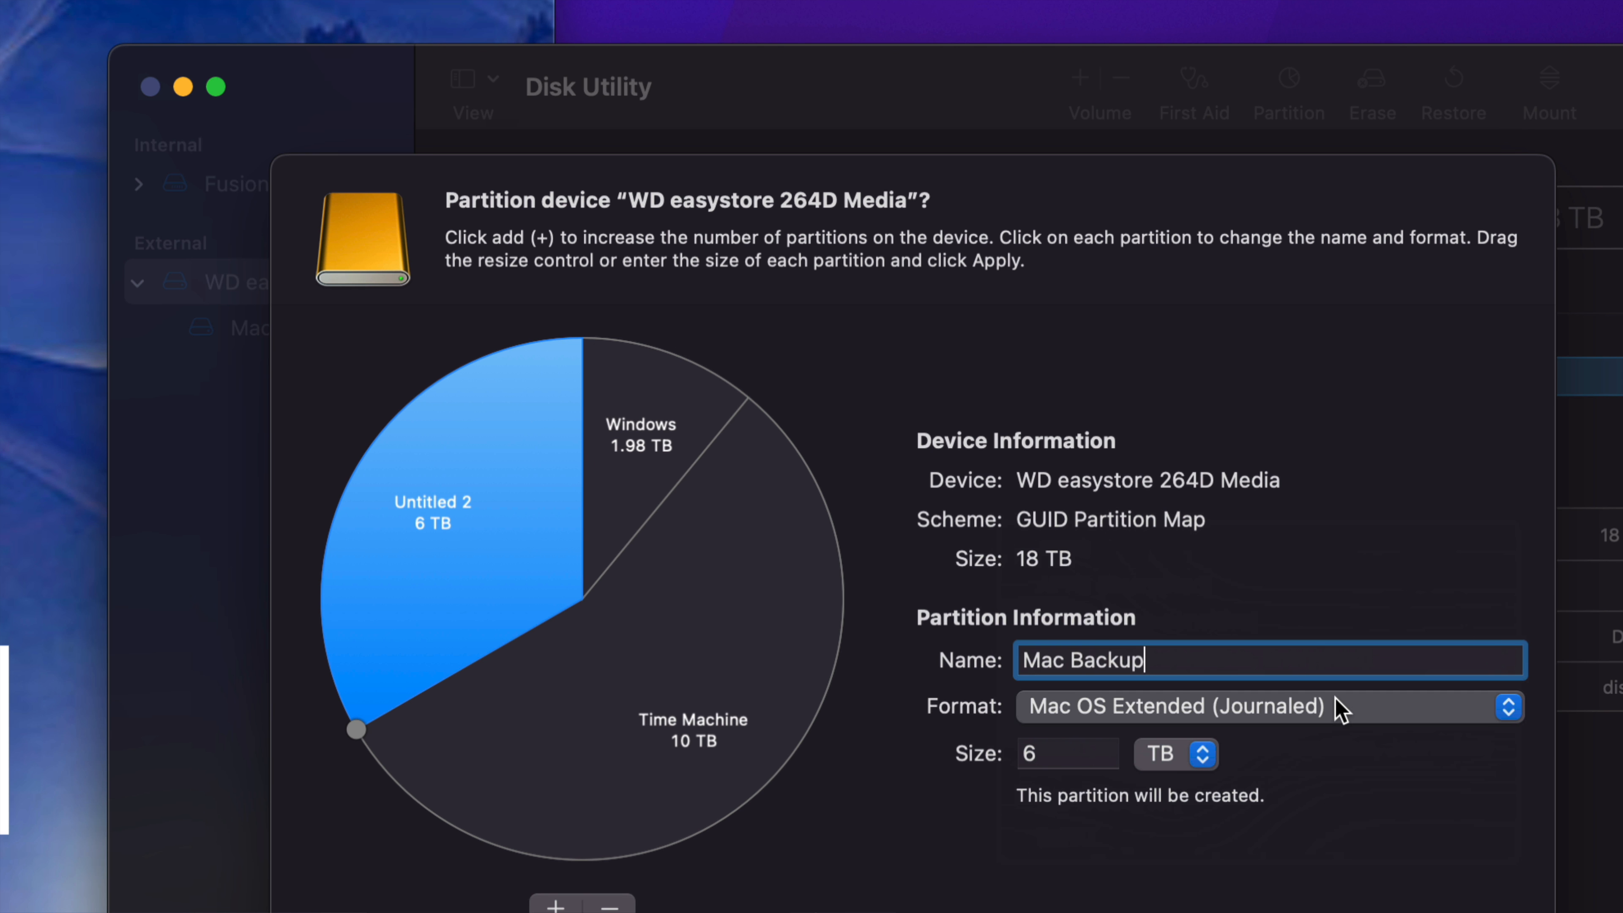
click(1340, 707)
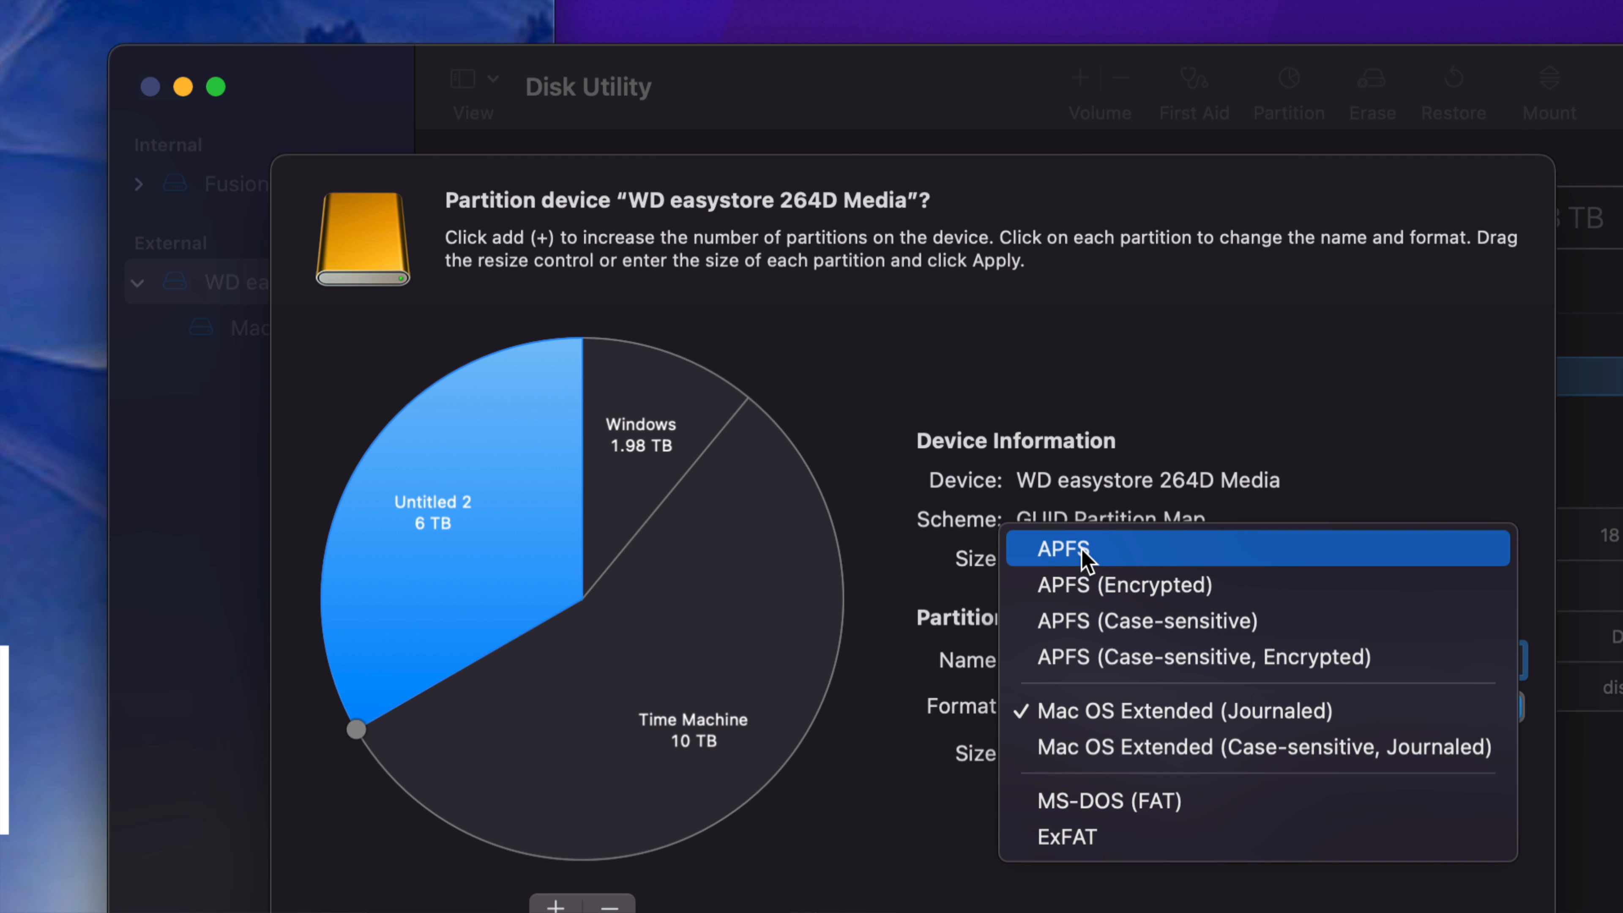
click(1140, 720)
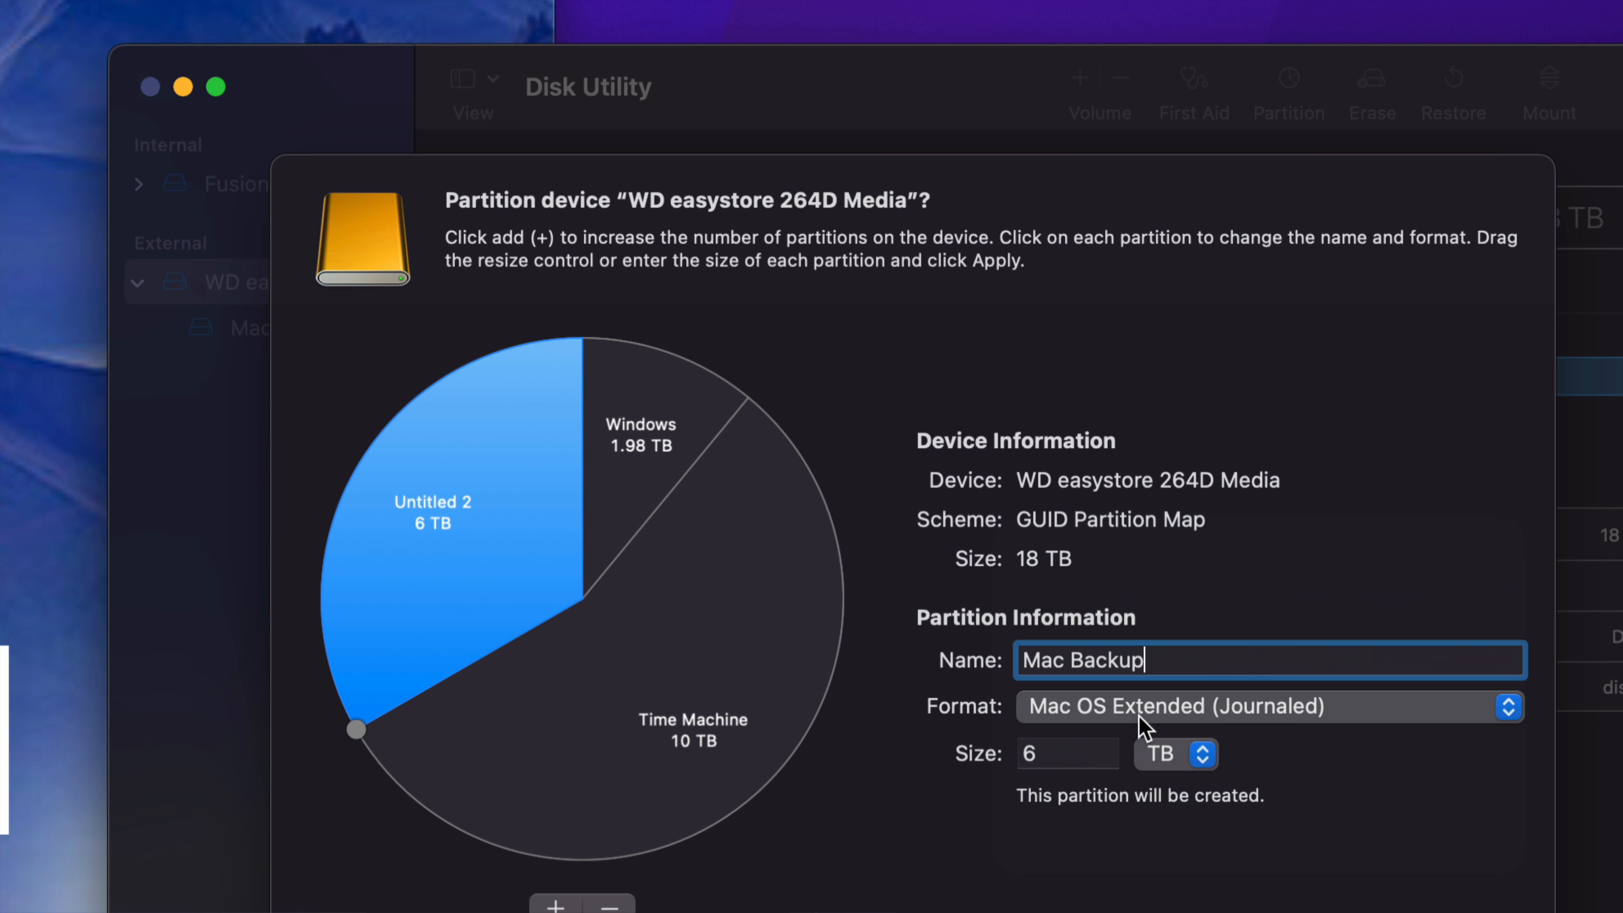
Step: Review the name, format and size settings of the Time Machine, Windows and Mac Backup partitions
click(795, 632)
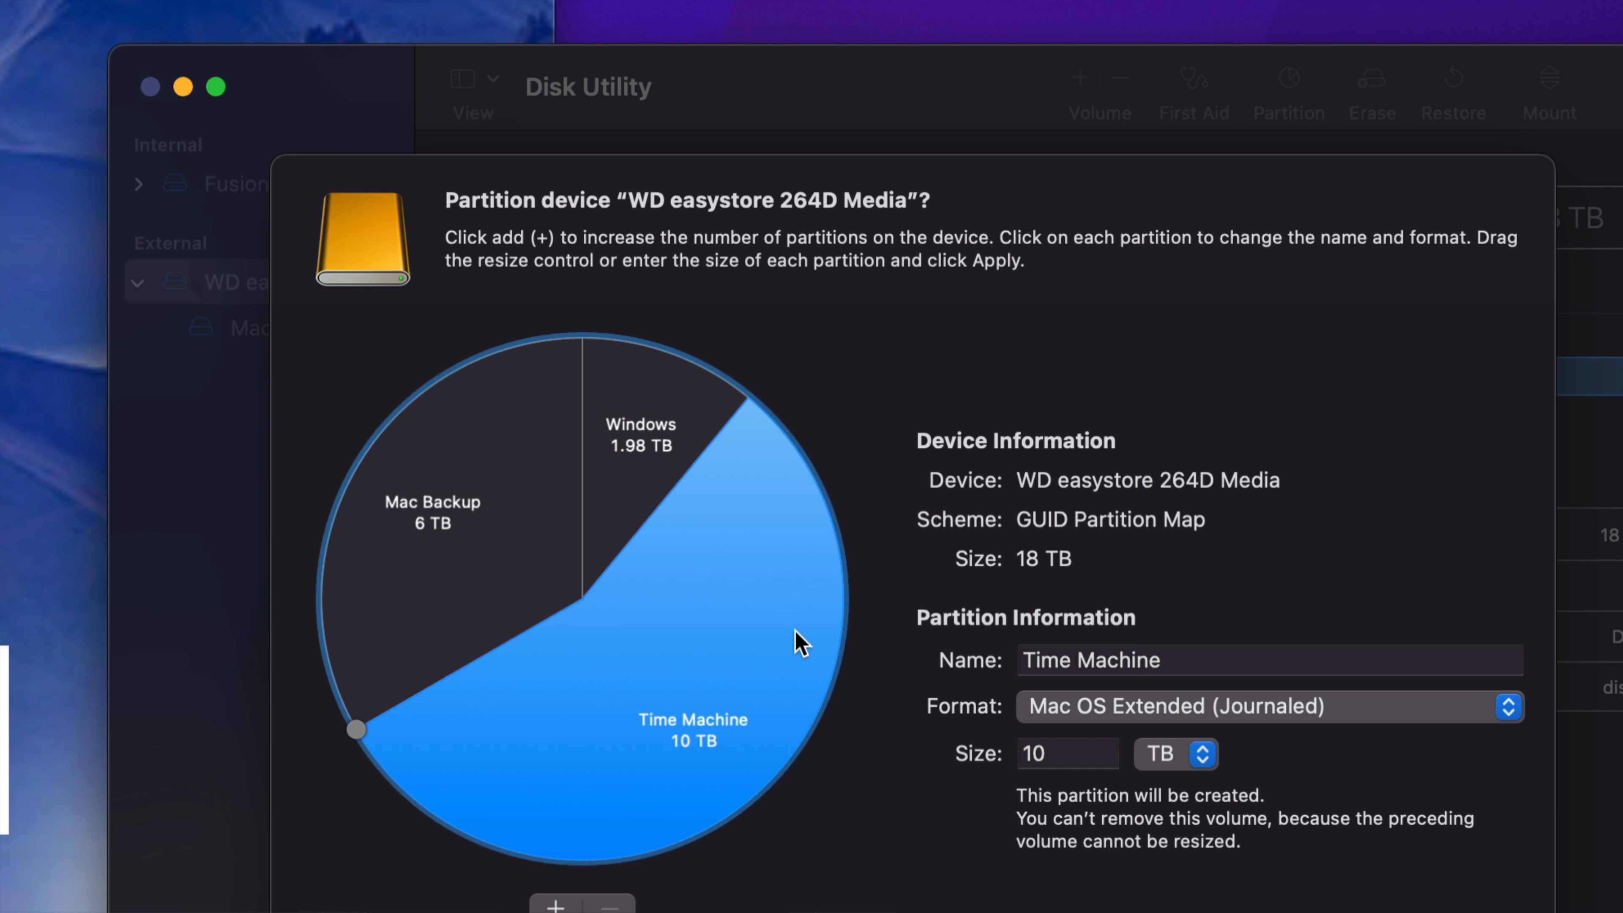
click(644, 489)
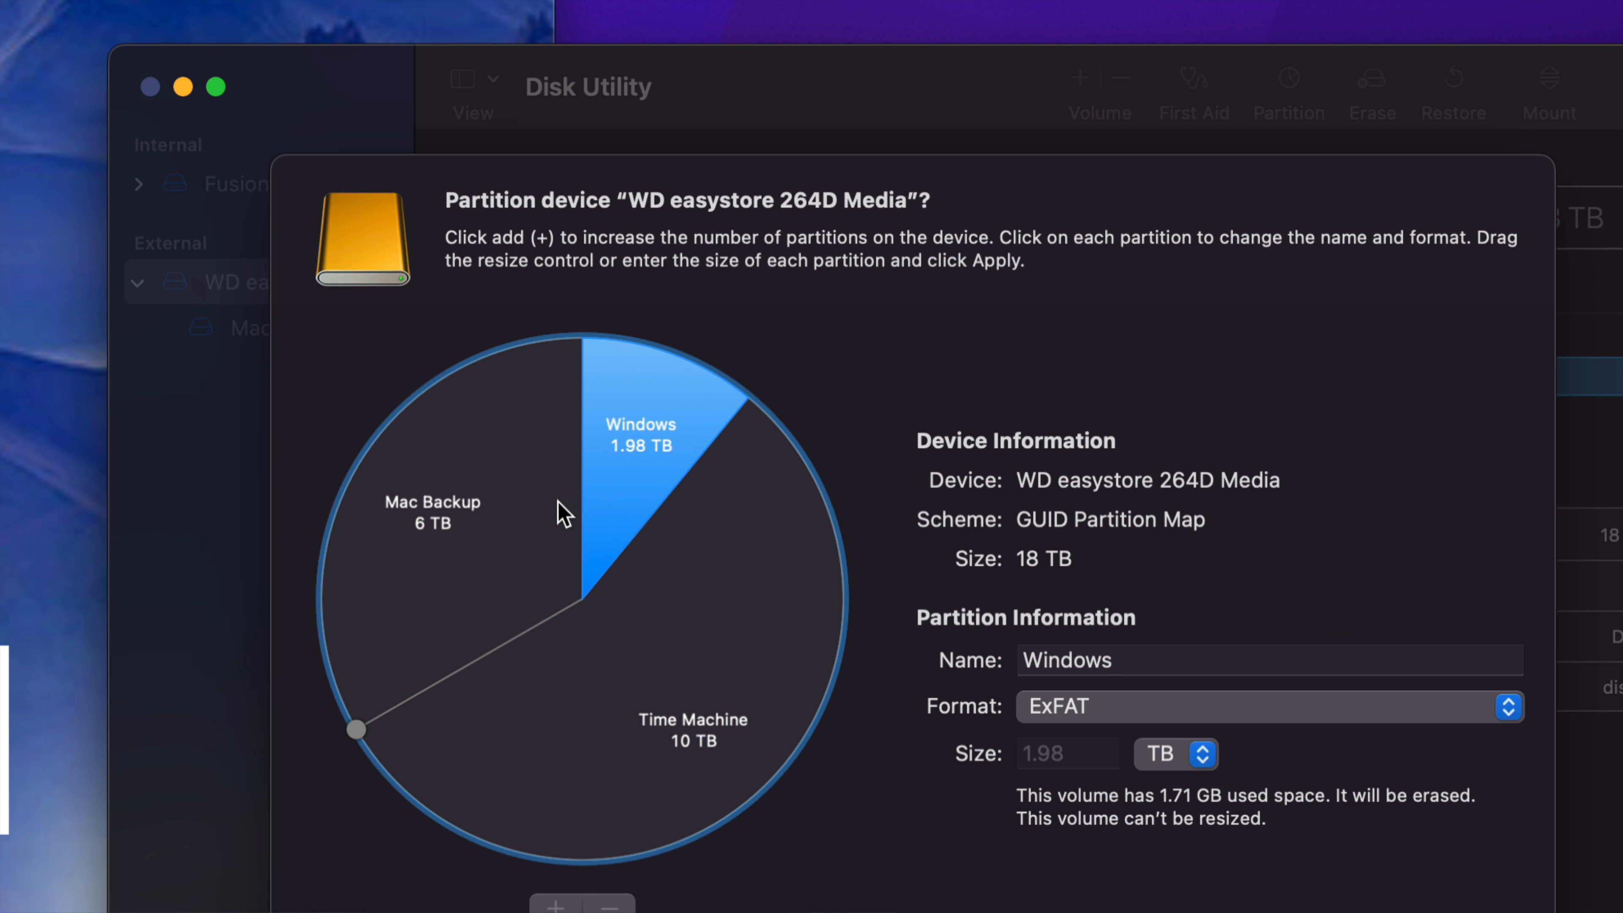
click(562, 513)
click(726, 629)
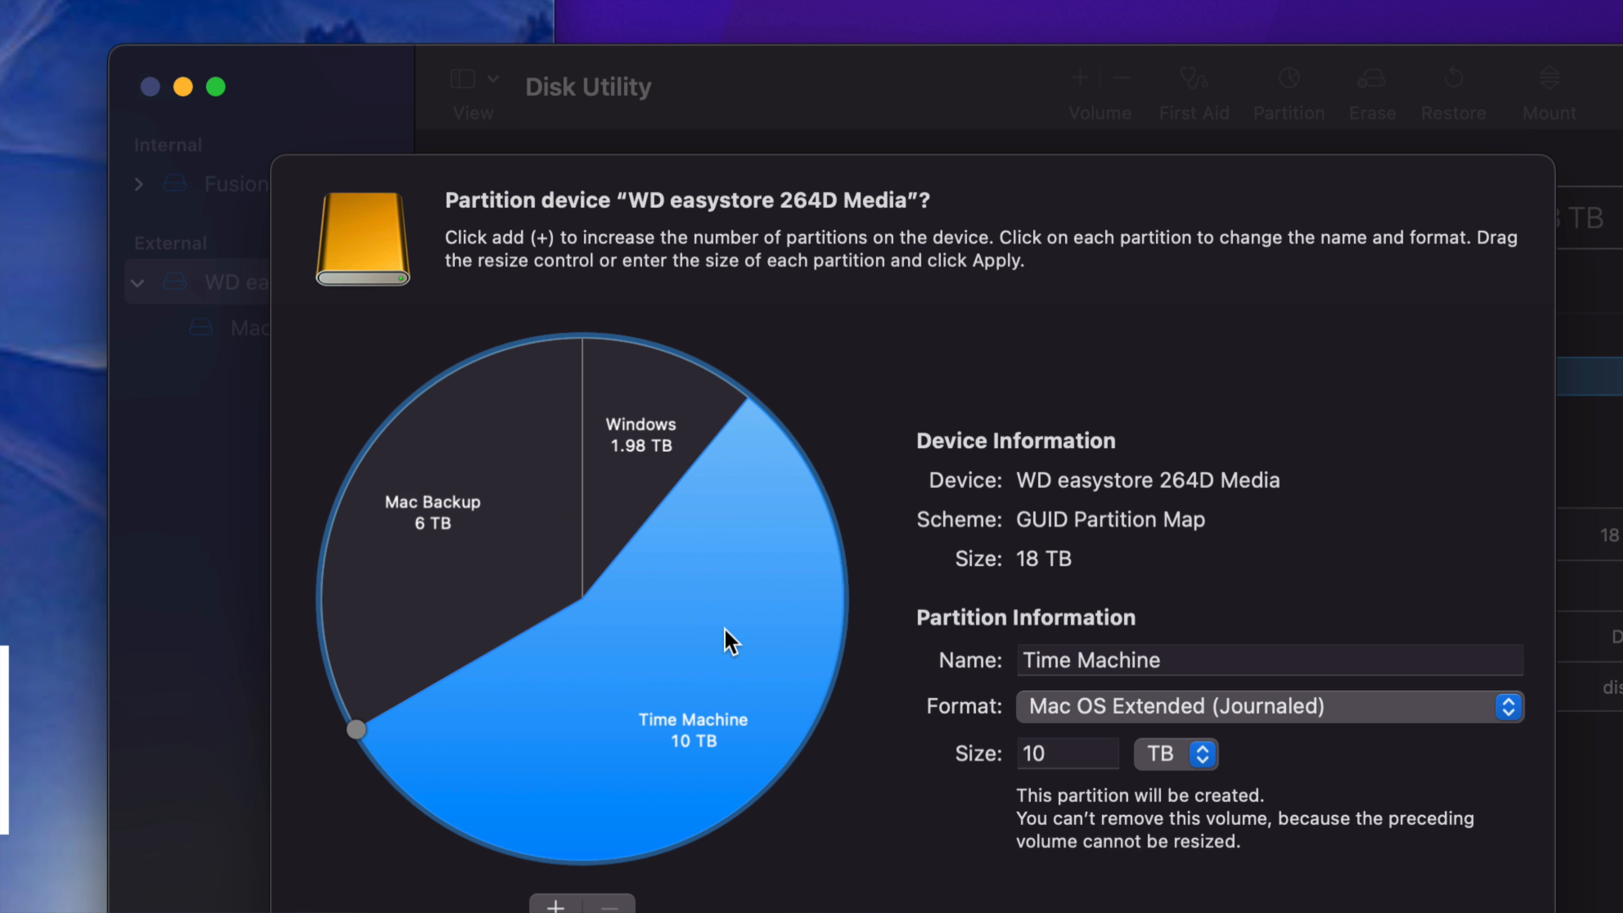
click(631, 490)
click(551, 512)
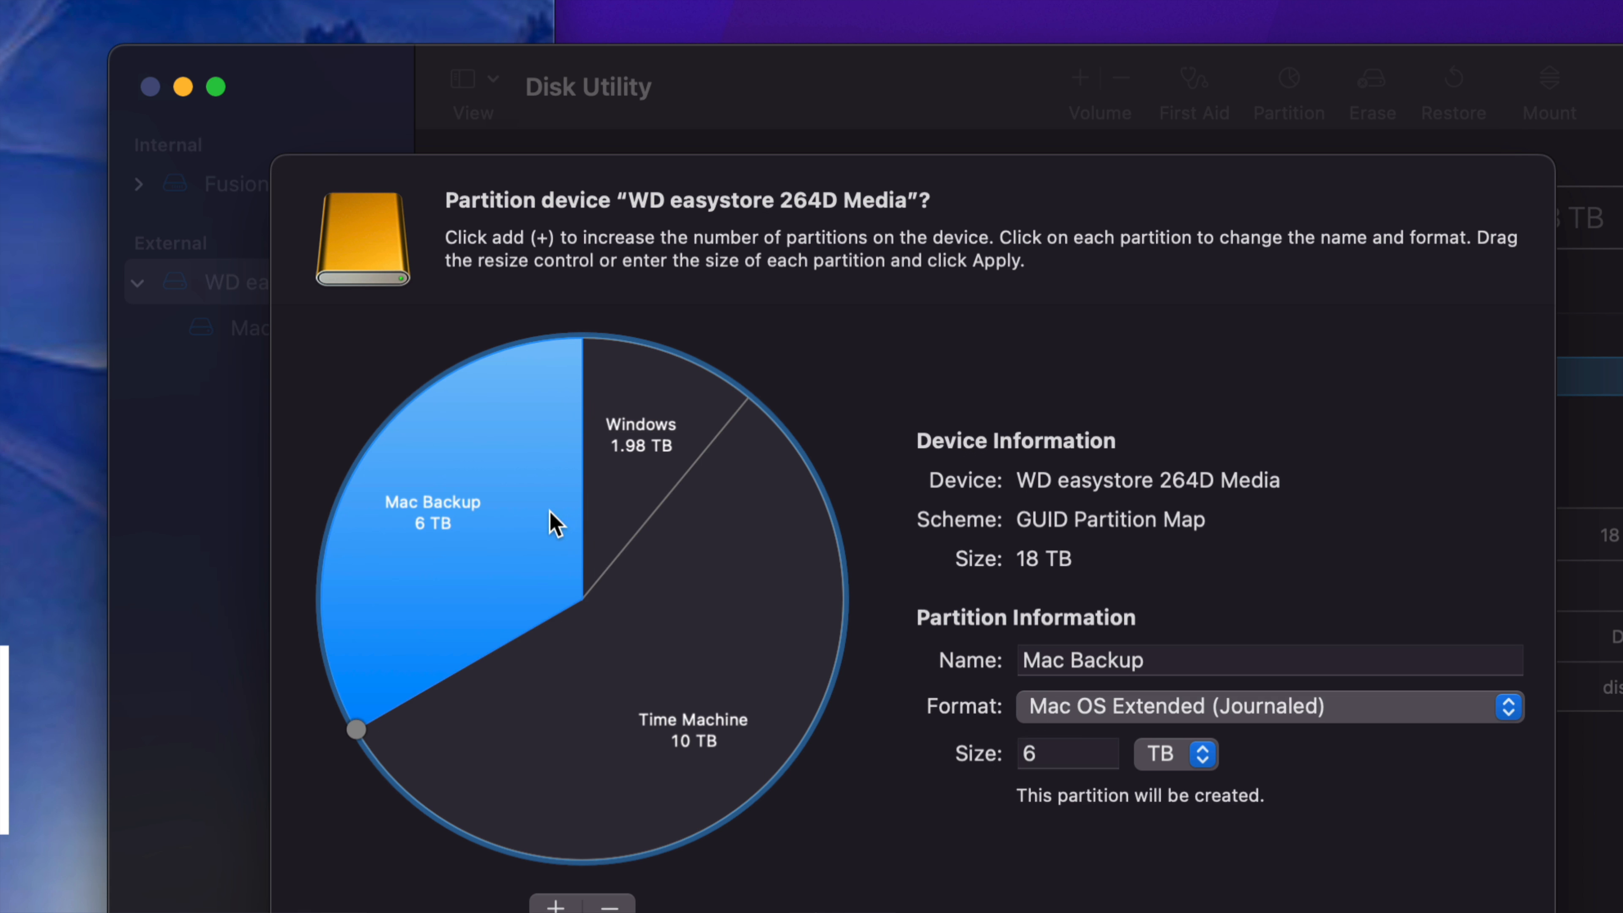
click(675, 613)
click(616, 508)
click(518, 529)
click(658, 607)
click(623, 496)
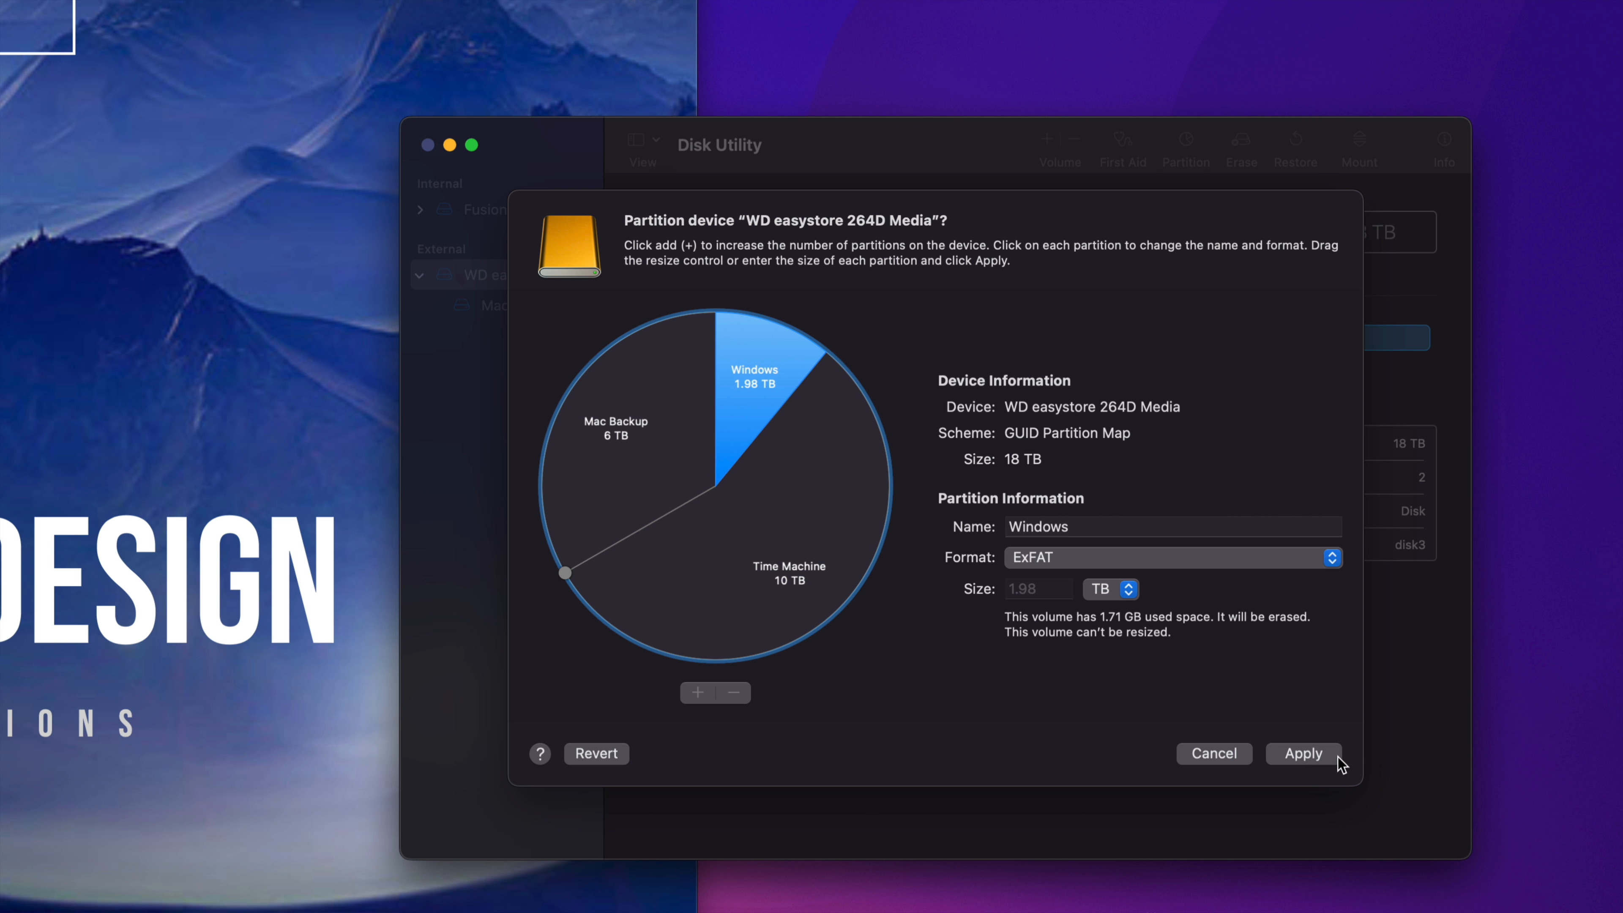
Step: Apply the partition layout to WD easystore 264D Media, confirm the partitioning, and dismiss the finished report
click(1321, 761)
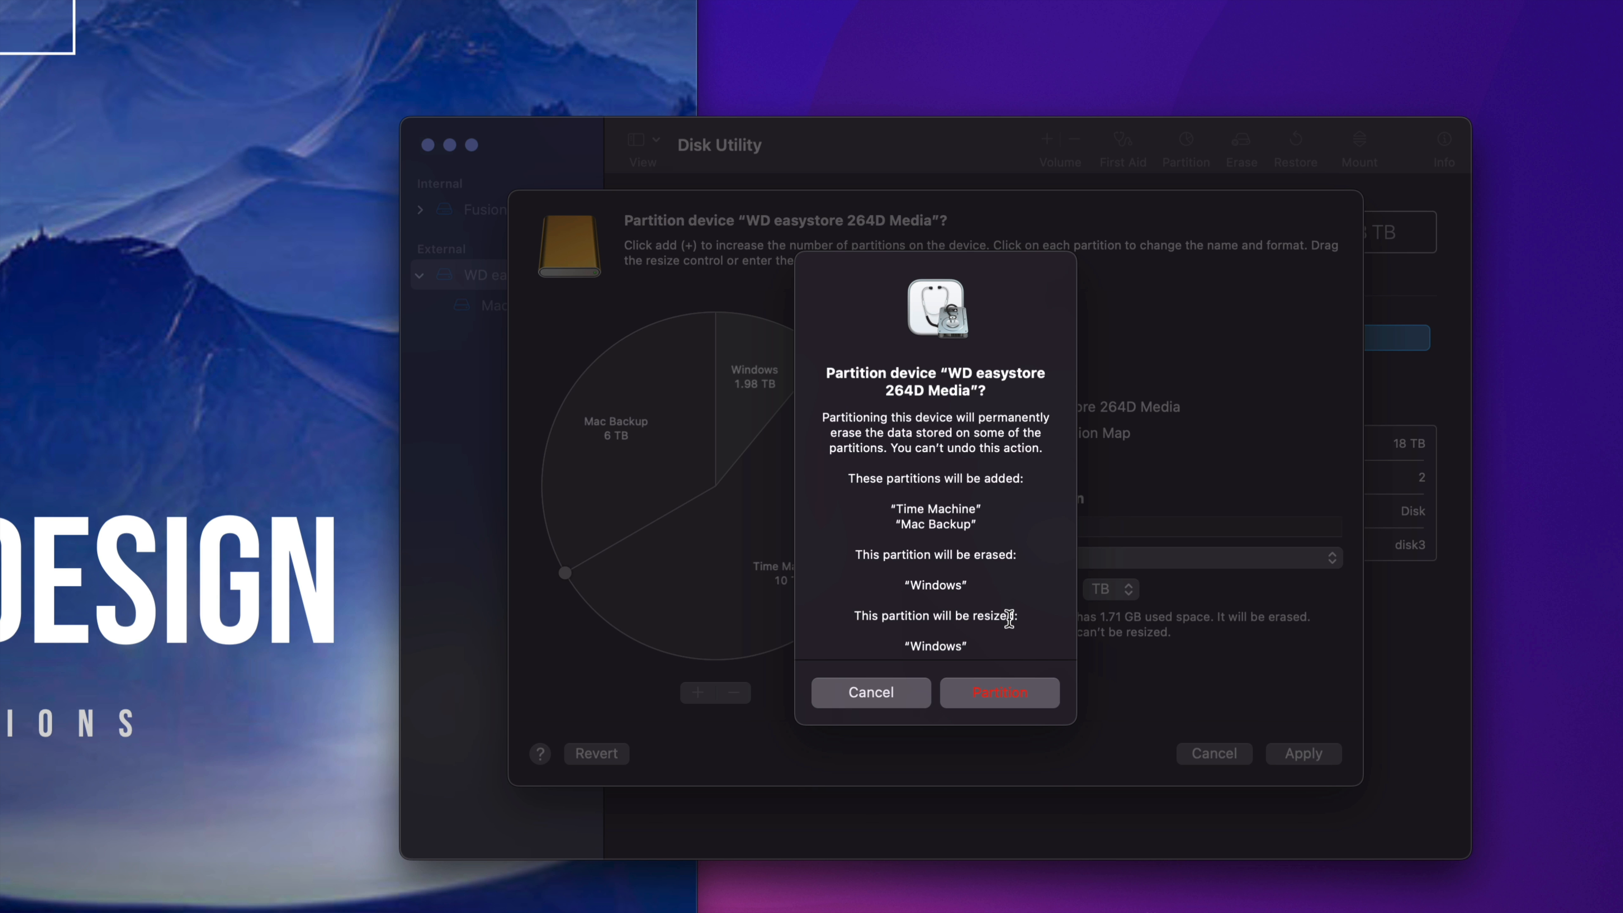
click(1000, 698)
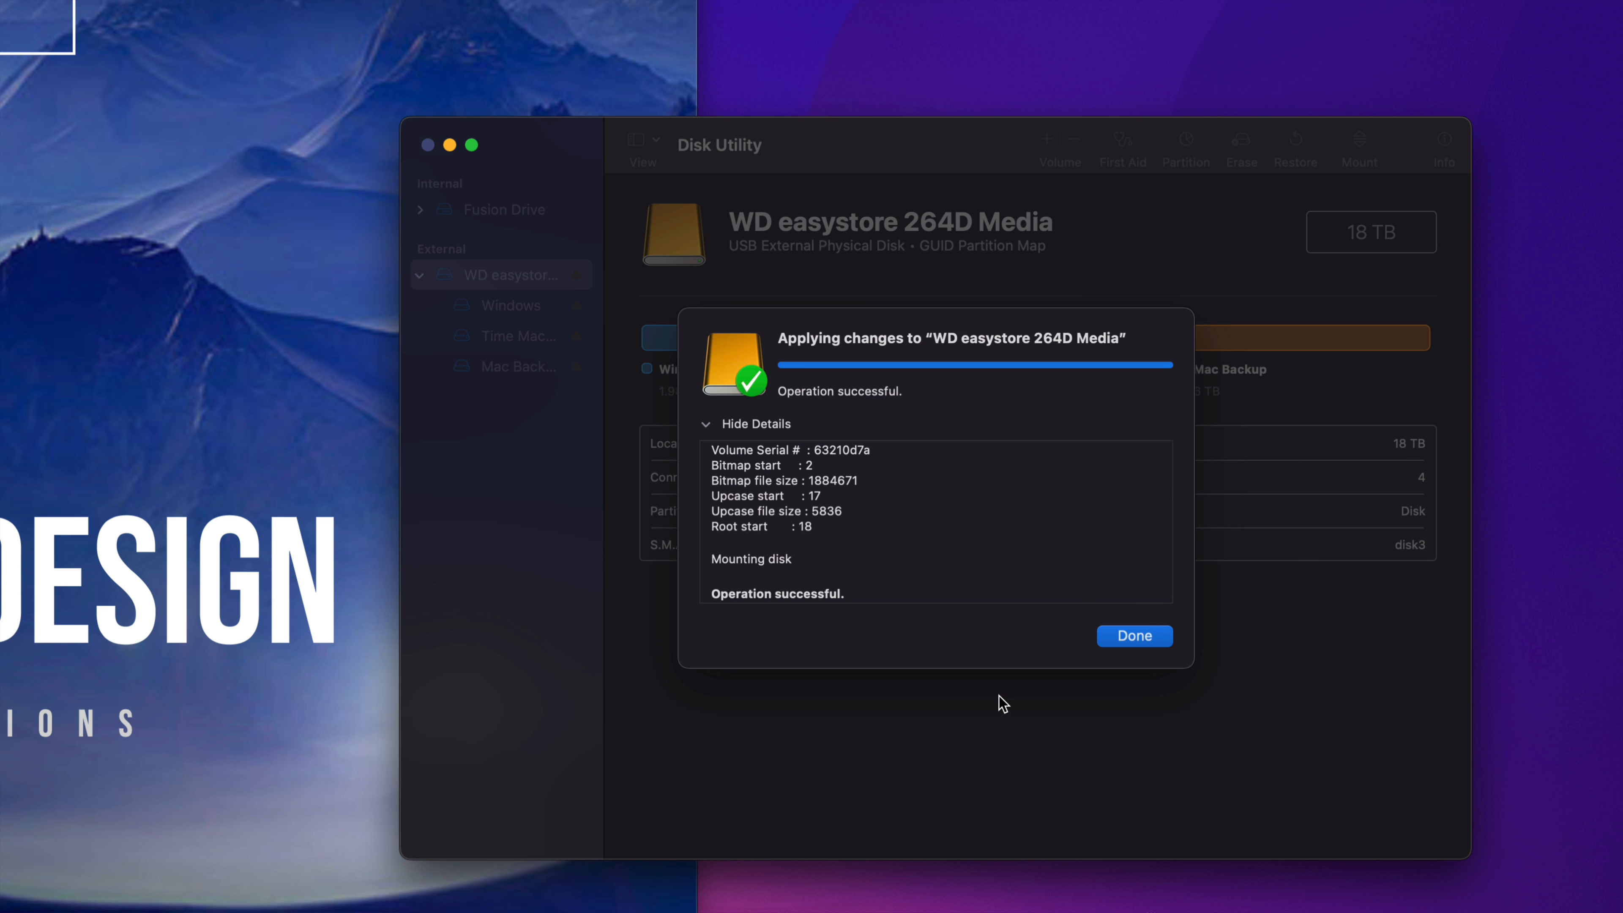
click(1148, 638)
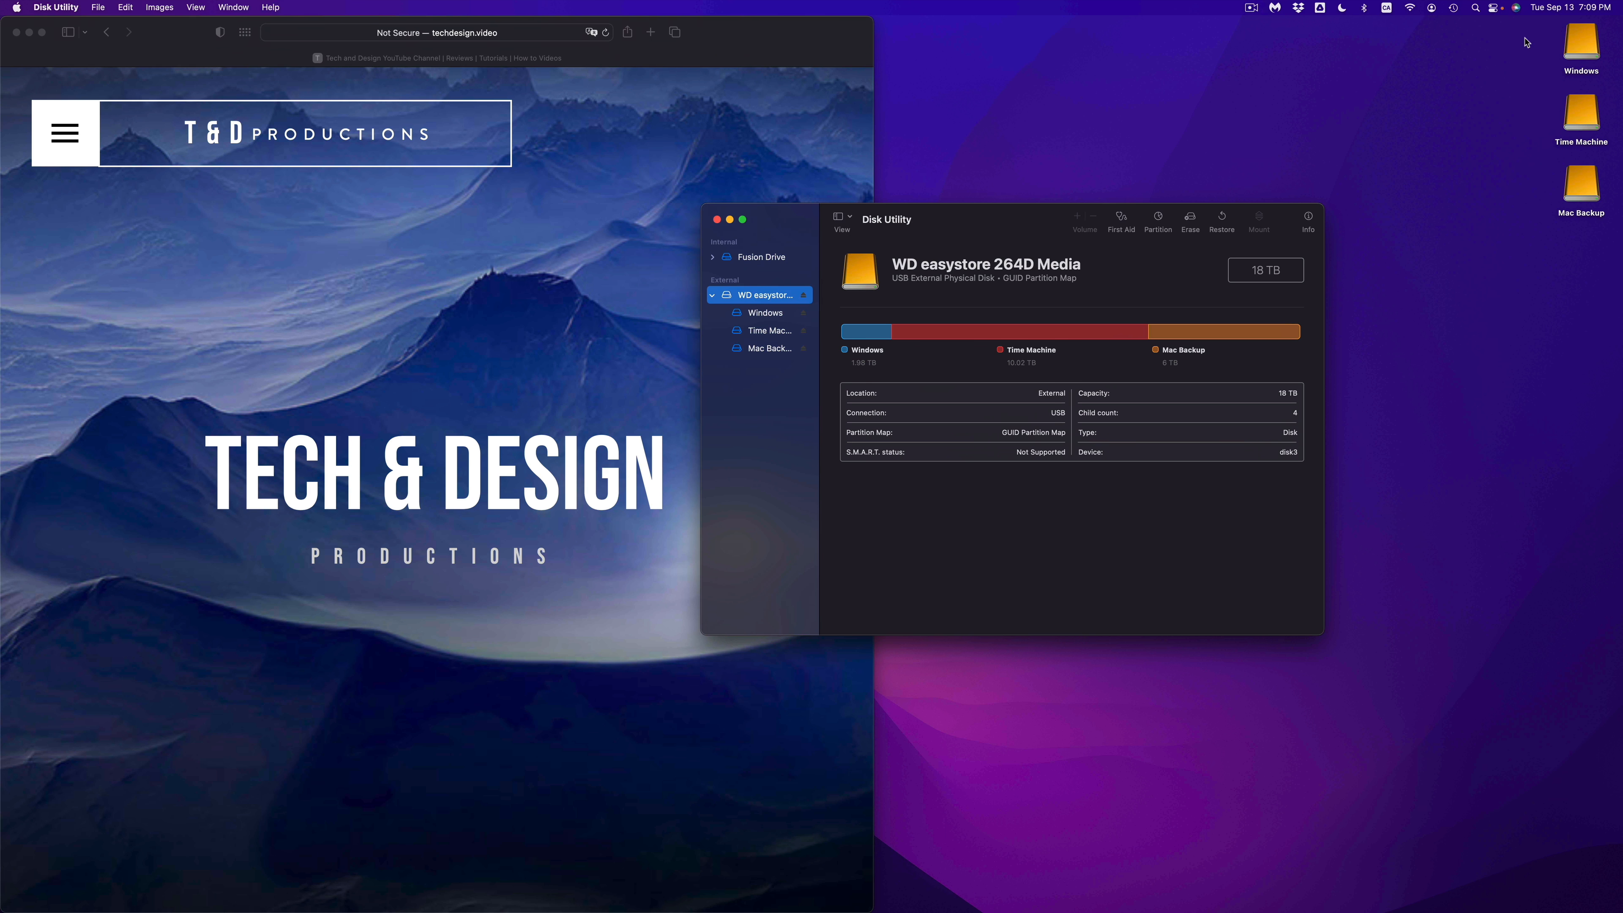
Step: Select the Windows, Time Machine and Mac Backup drives on the desktop, and clear the selection
drag(1525, 43, 1586, 223)
drag(1581, 56, 1431, 223)
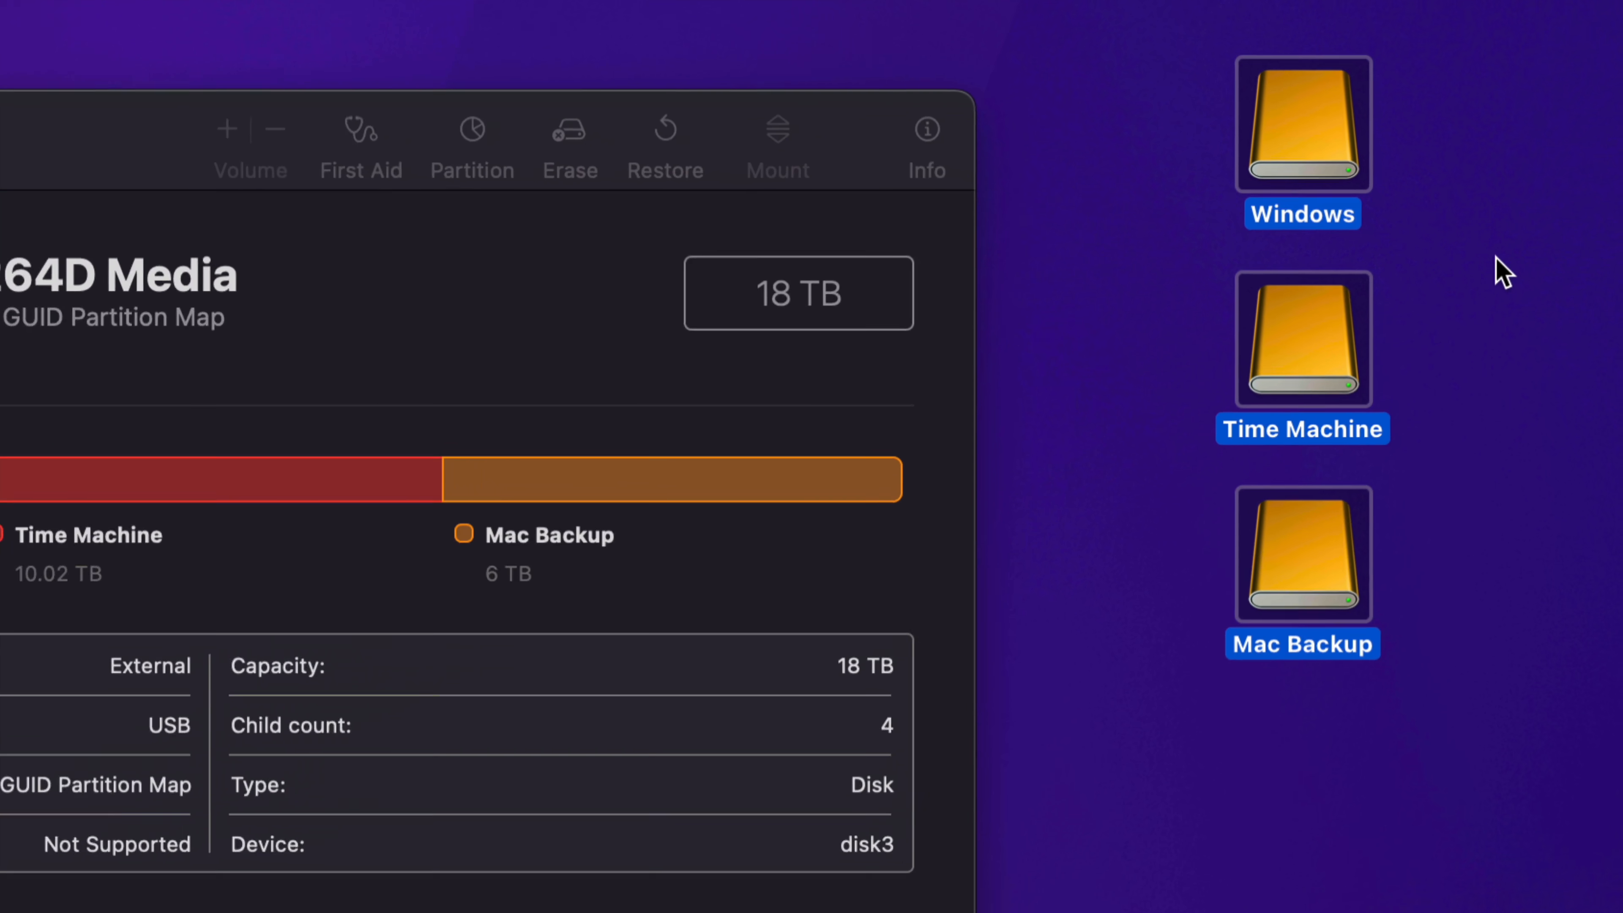
click(1430, 185)
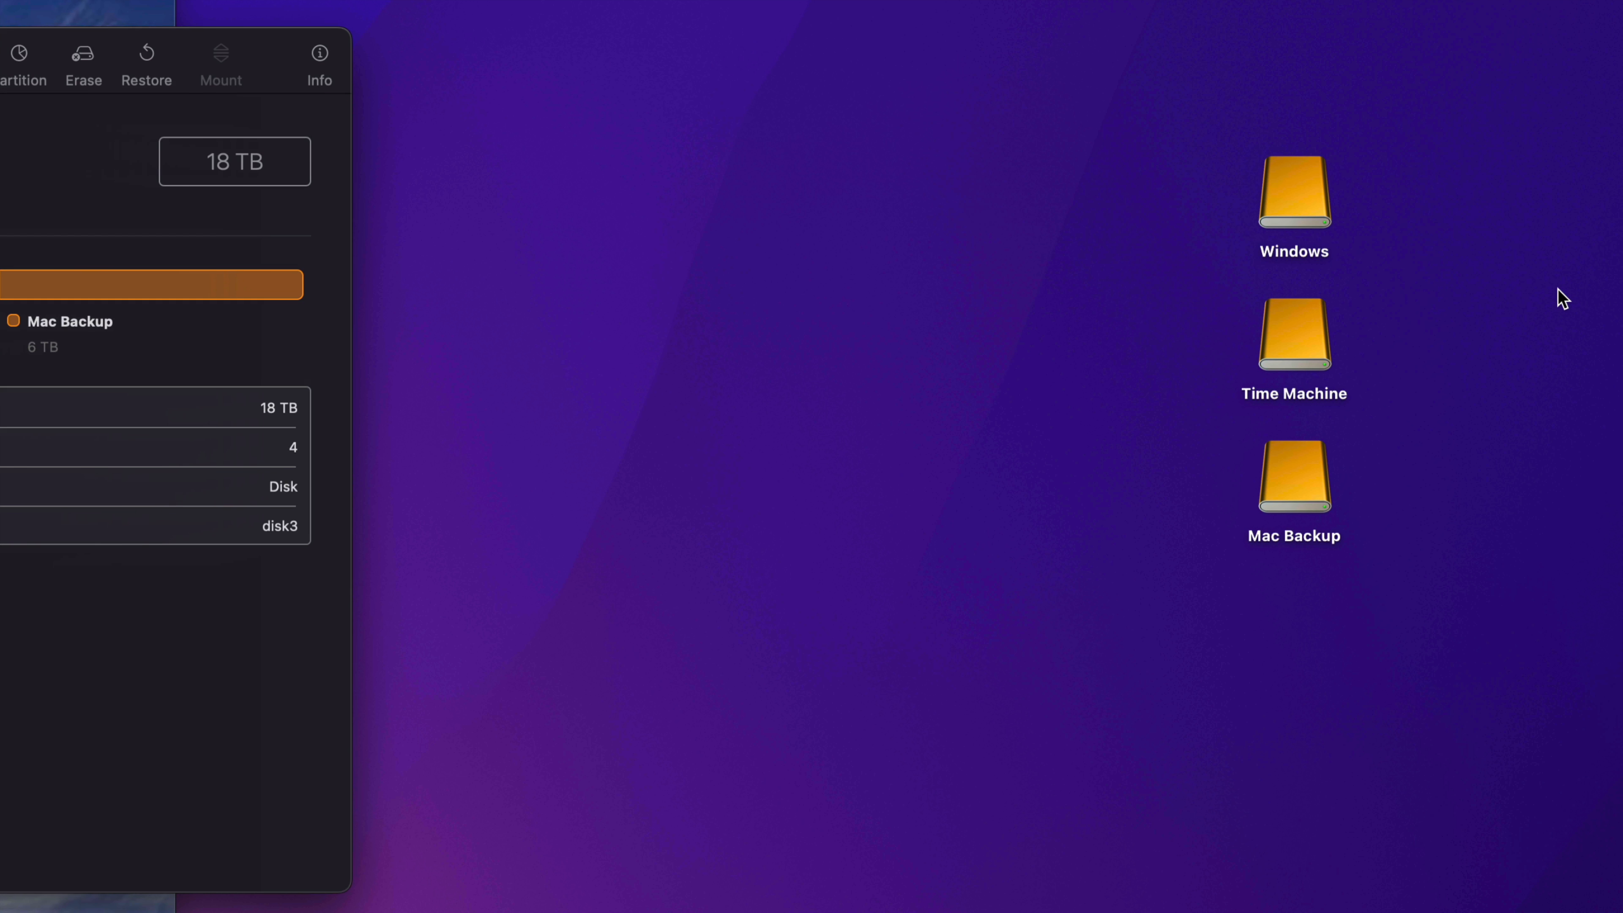
Step: Open the Windows drive to view its contents, reposition its window over the desktop, and close it
double_click(1322, 193)
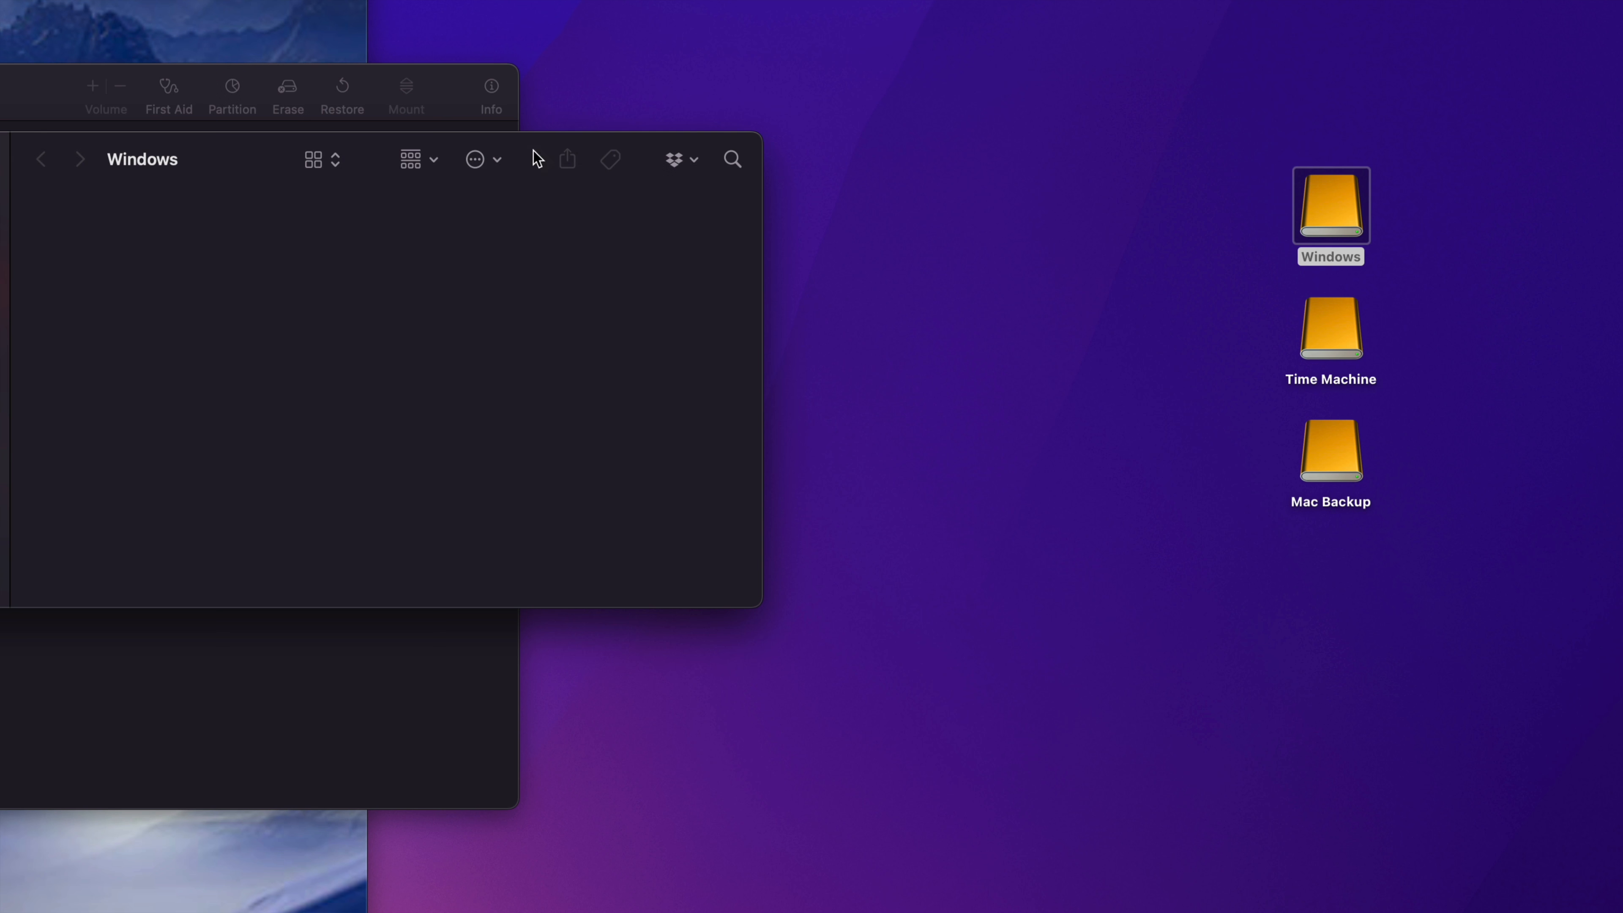
drag(402, 152, 697, 217)
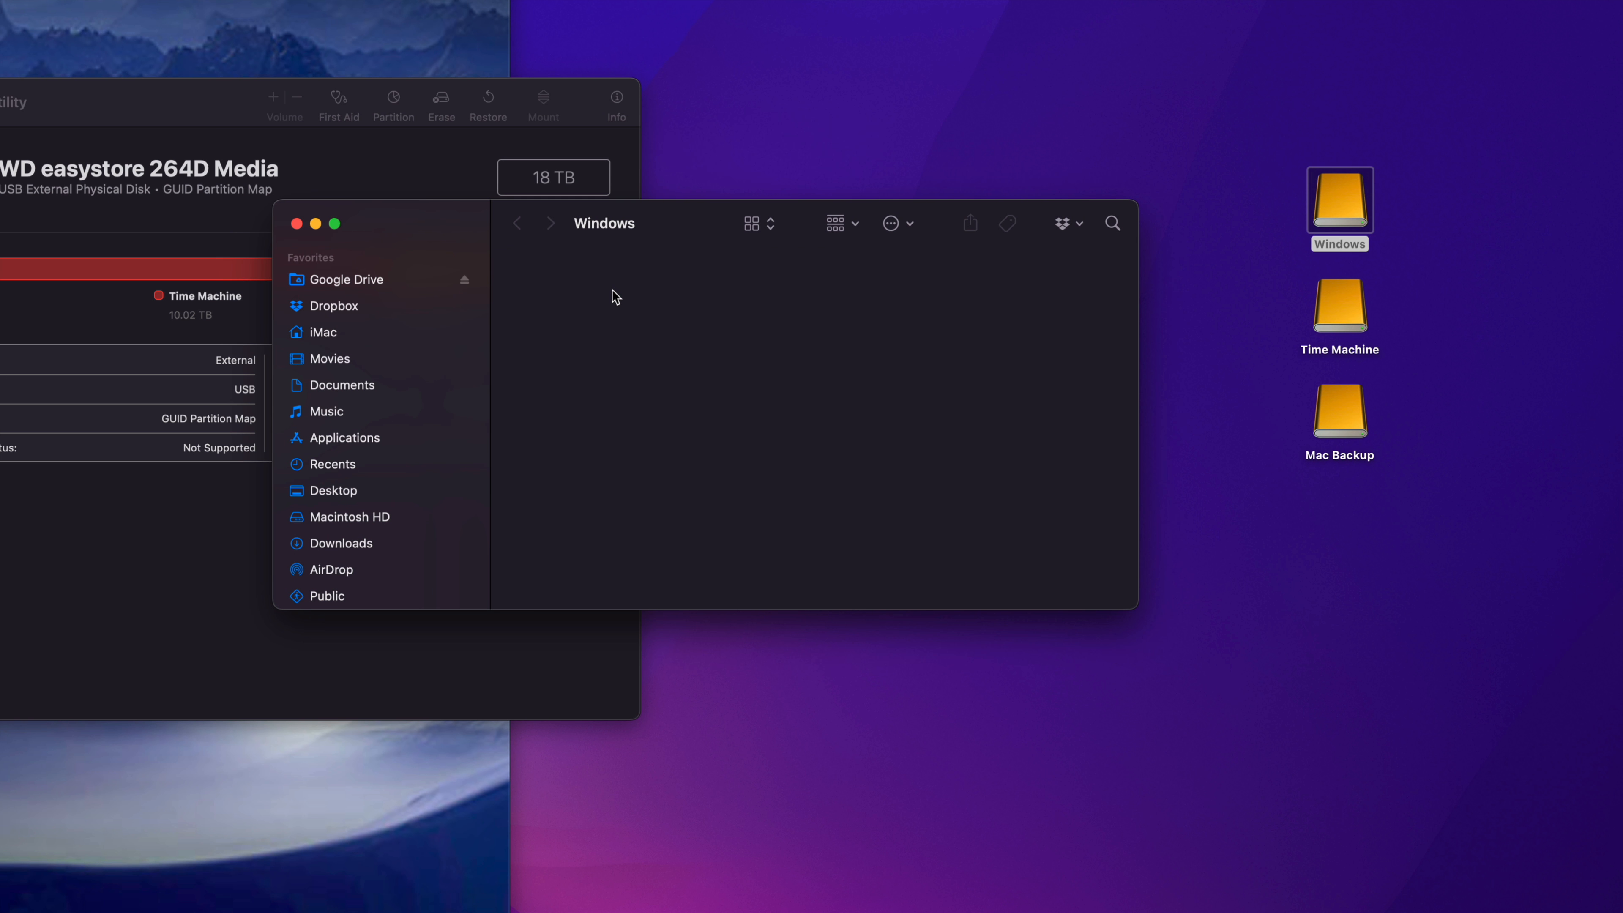
drag(747, 233, 837, 301)
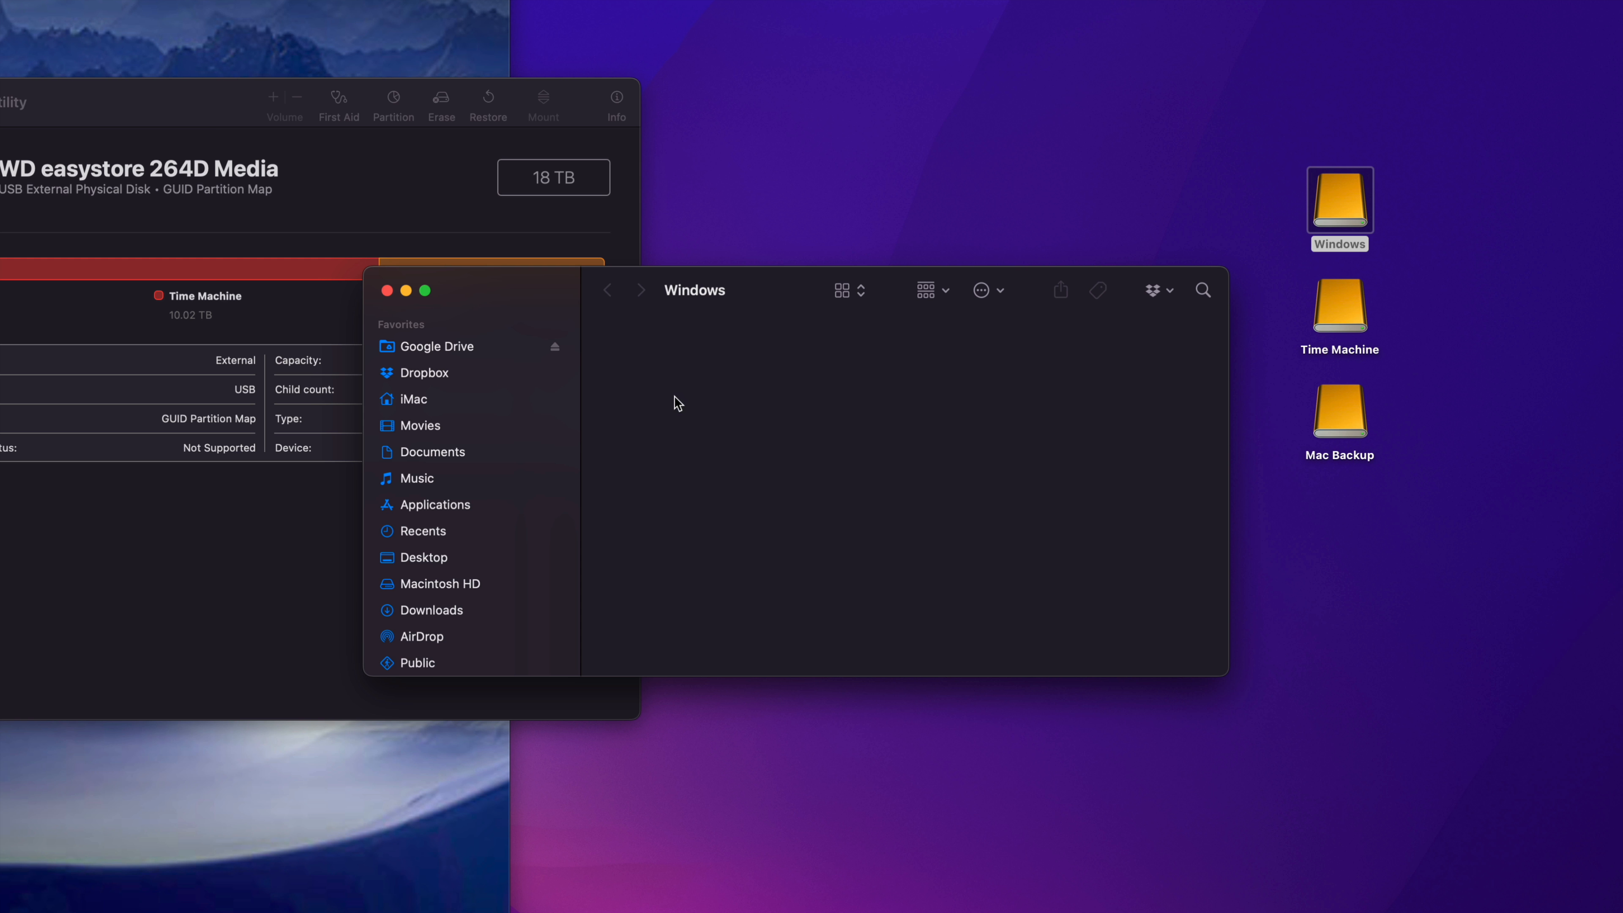
key(super+w)
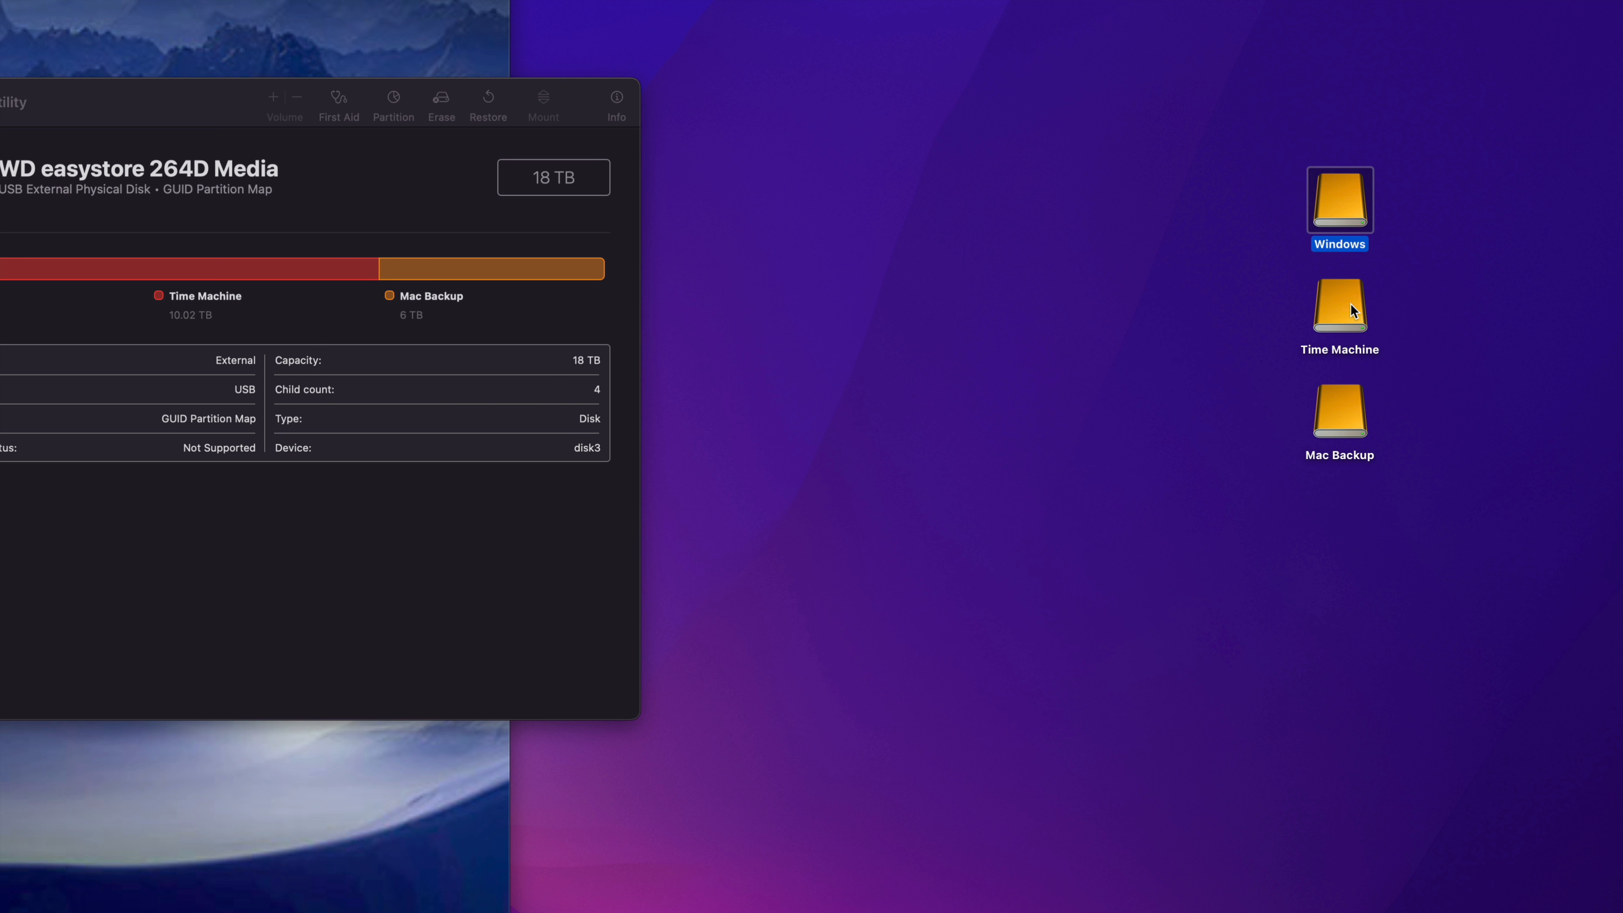
Step: View the Time Machine drive's contents and close it, and open the Mac Backup drive in a repositioned window
double_click(1350, 303)
drag(178, 158, 350, 258)
click(182, 261)
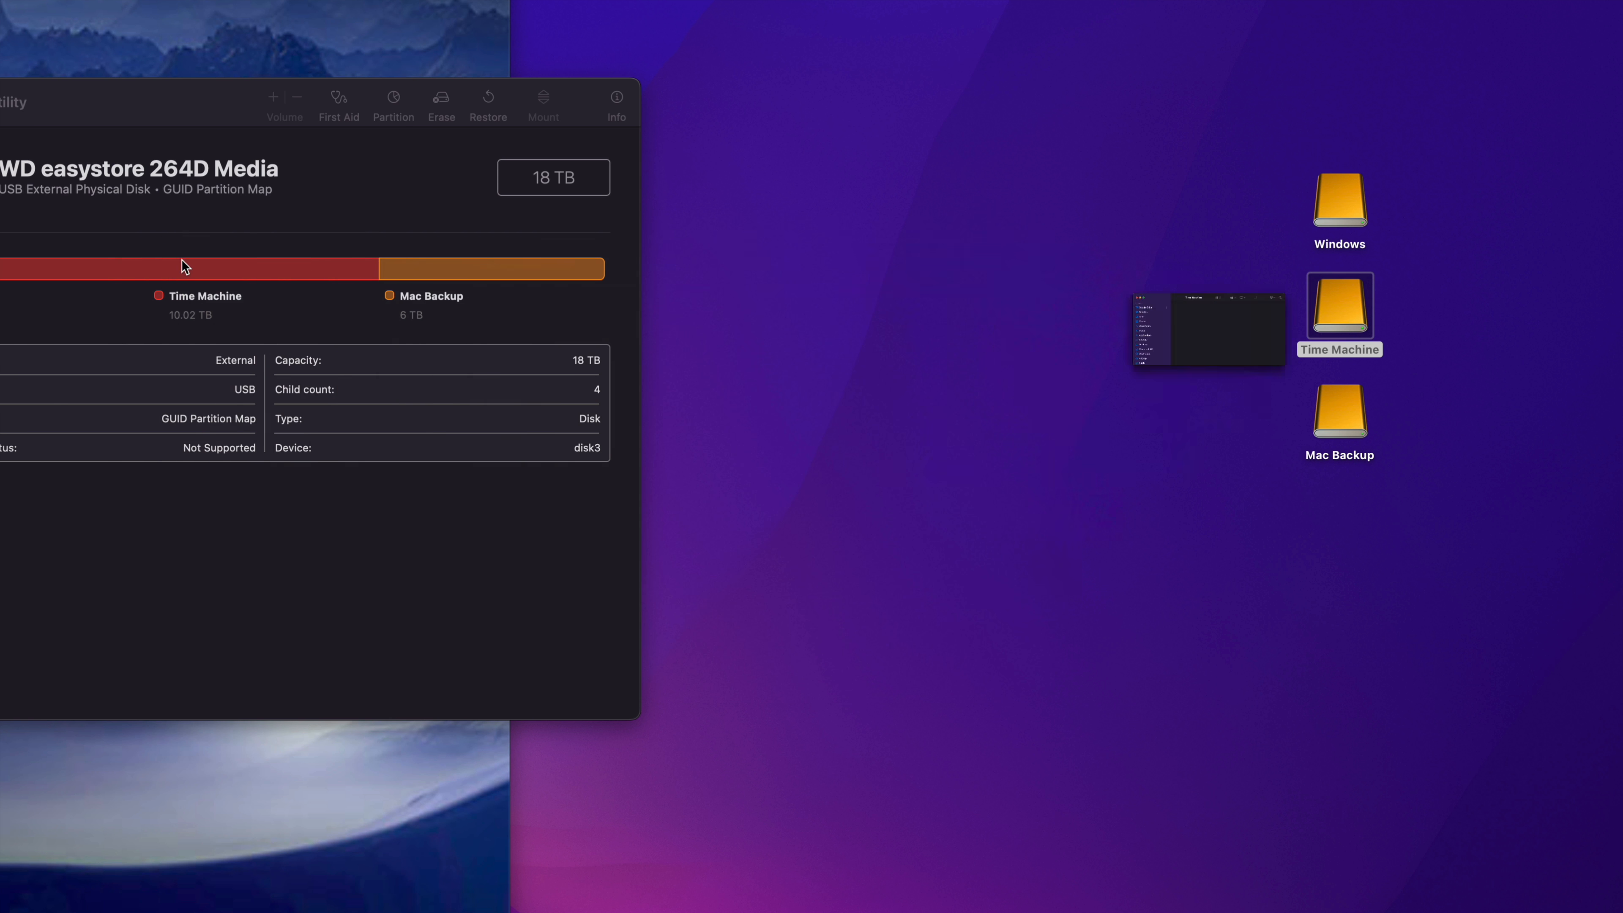
double_click(1346, 433)
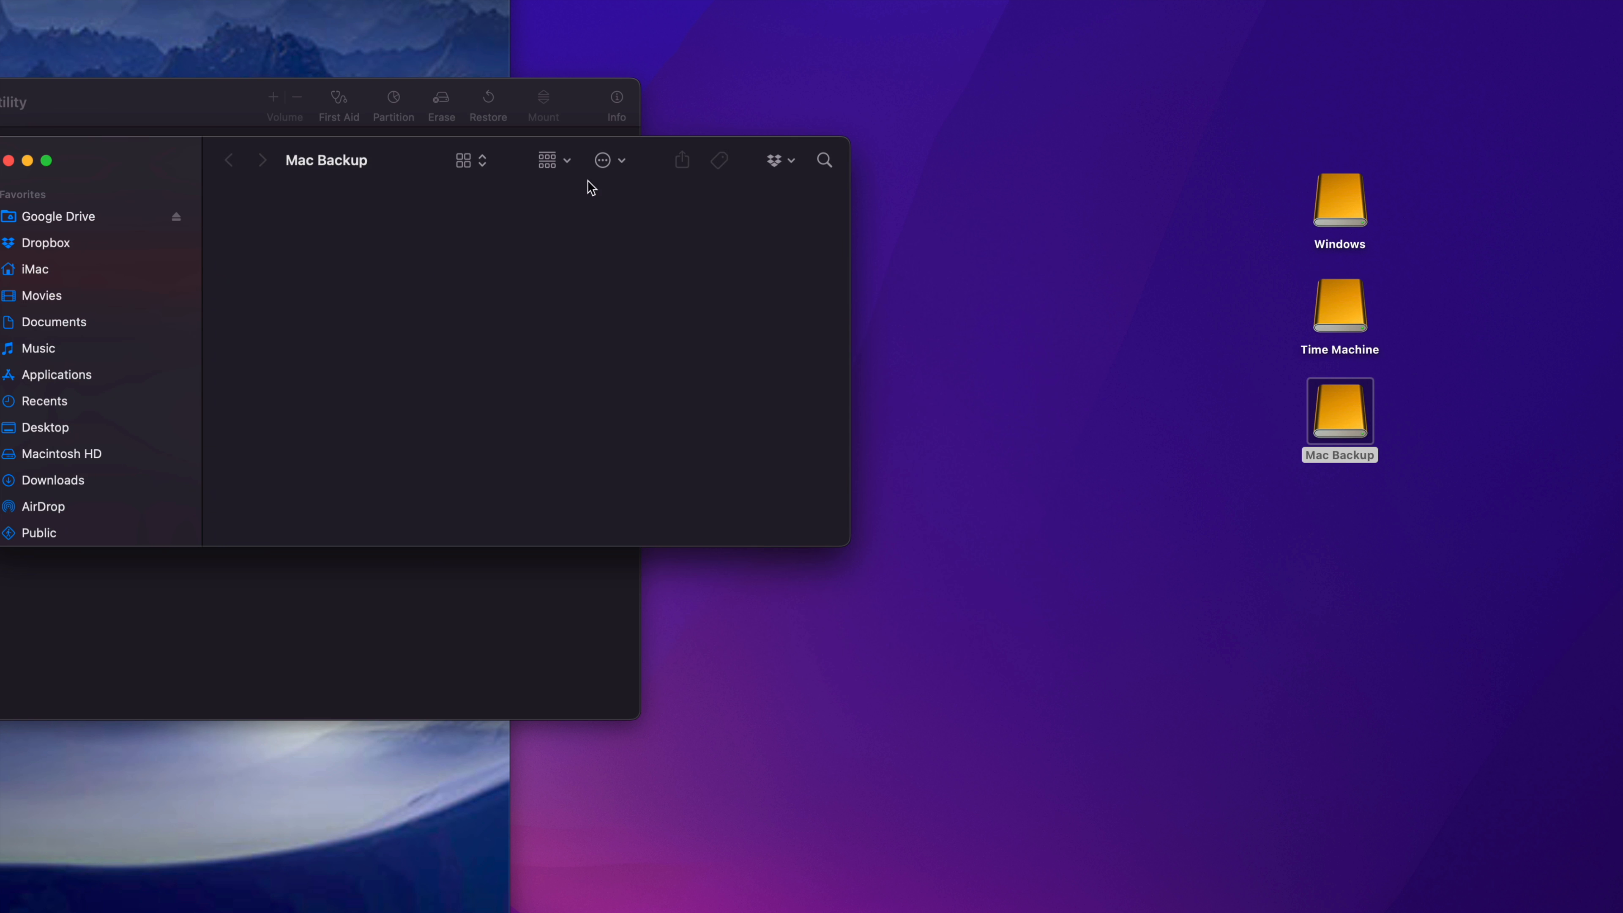
drag(225, 148, 505, 312)
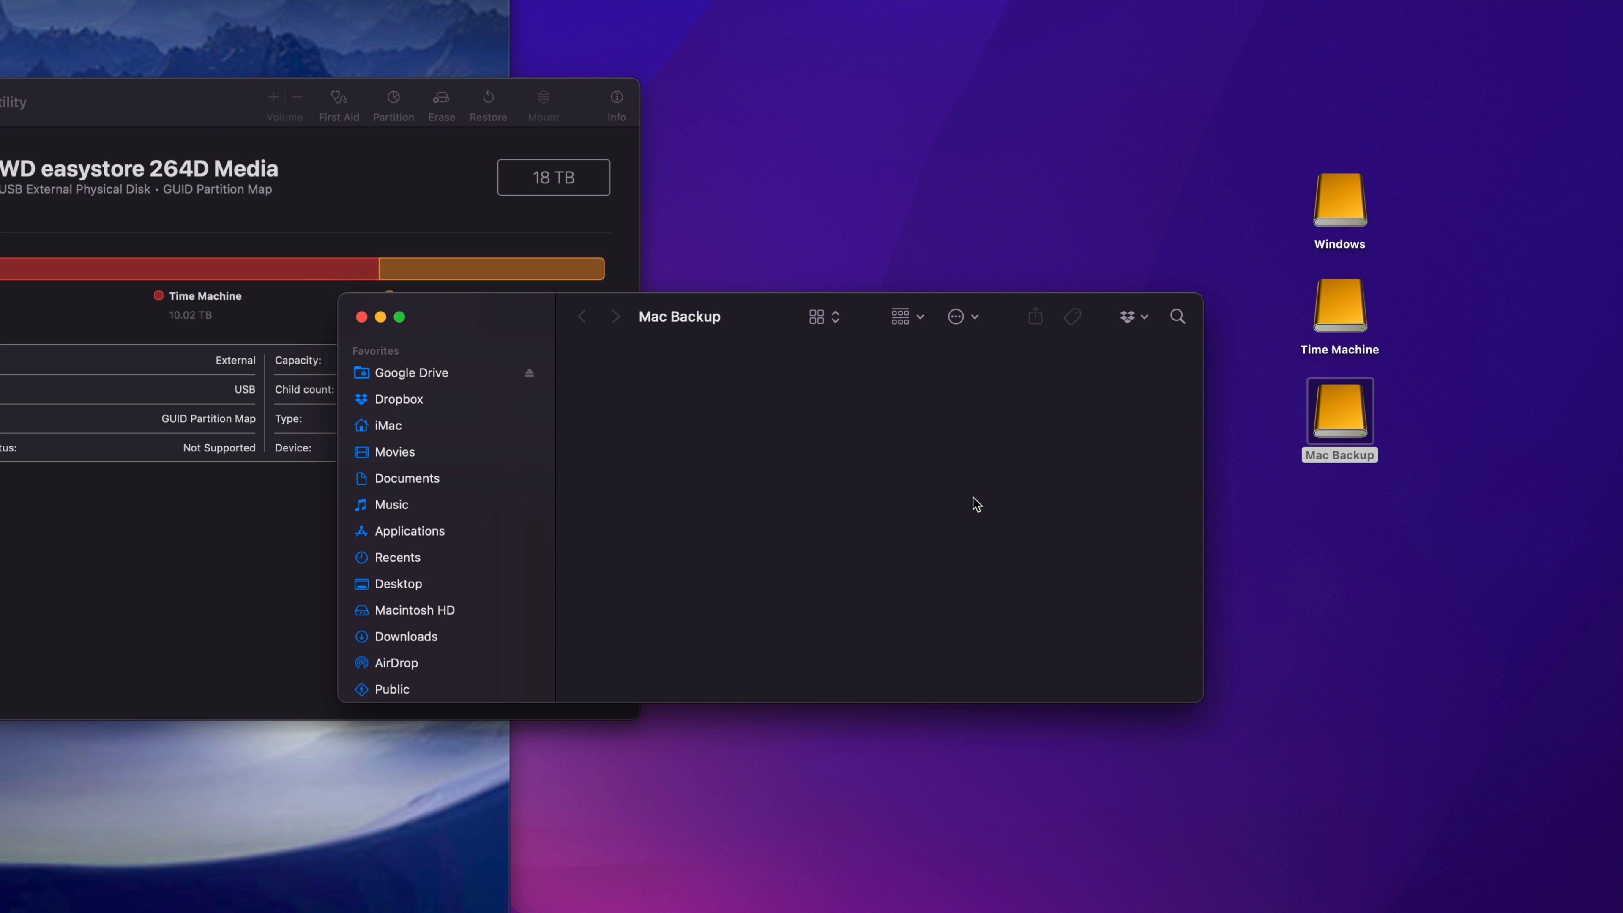
Step: Close the Mac Backup window, select the Time Machine drive on the desktop, and reposition and close the Disk Utility window
key(super+w)
click(1327, 311)
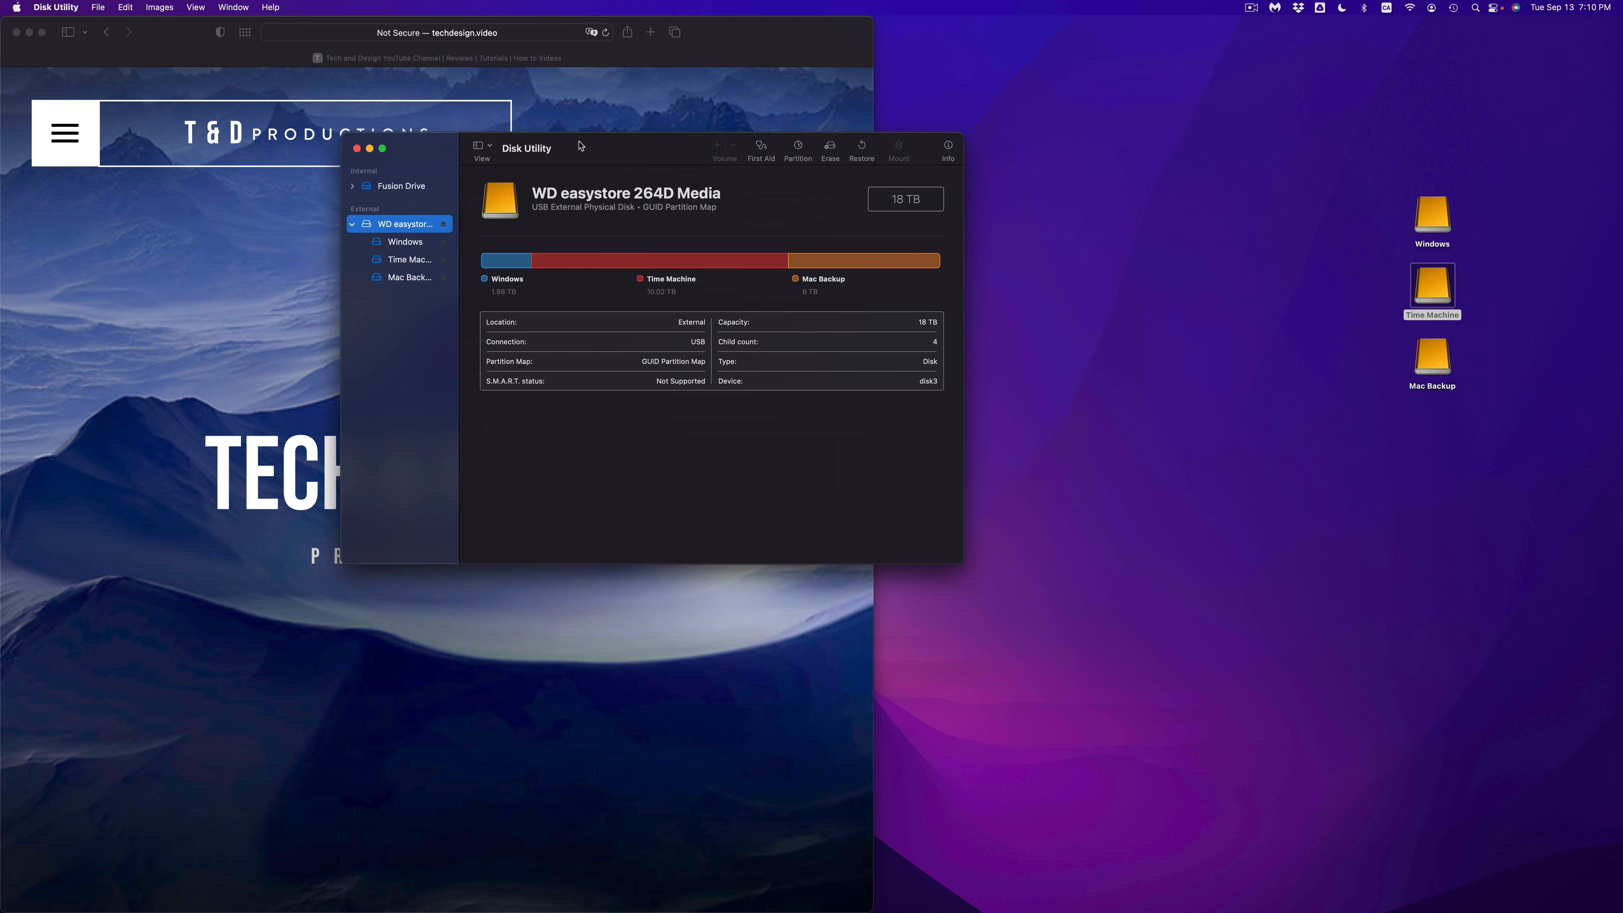
drag(0, 102, 382, 254)
click(707, 252)
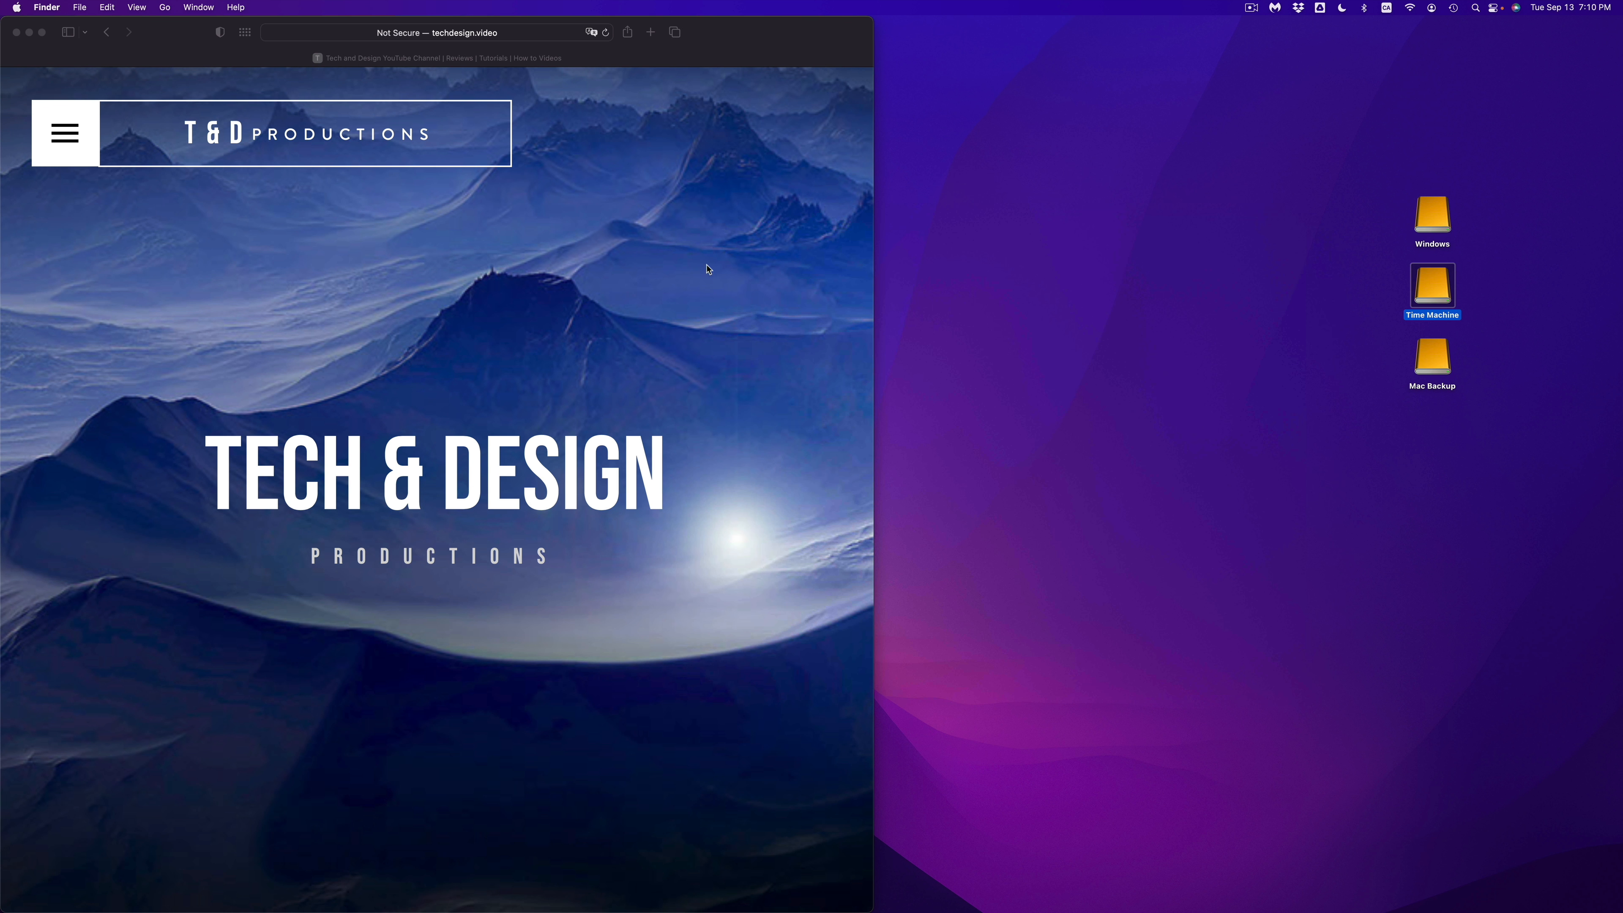
Step: Open the Time Machine settings in System Preferences
mouse_move(706, 905)
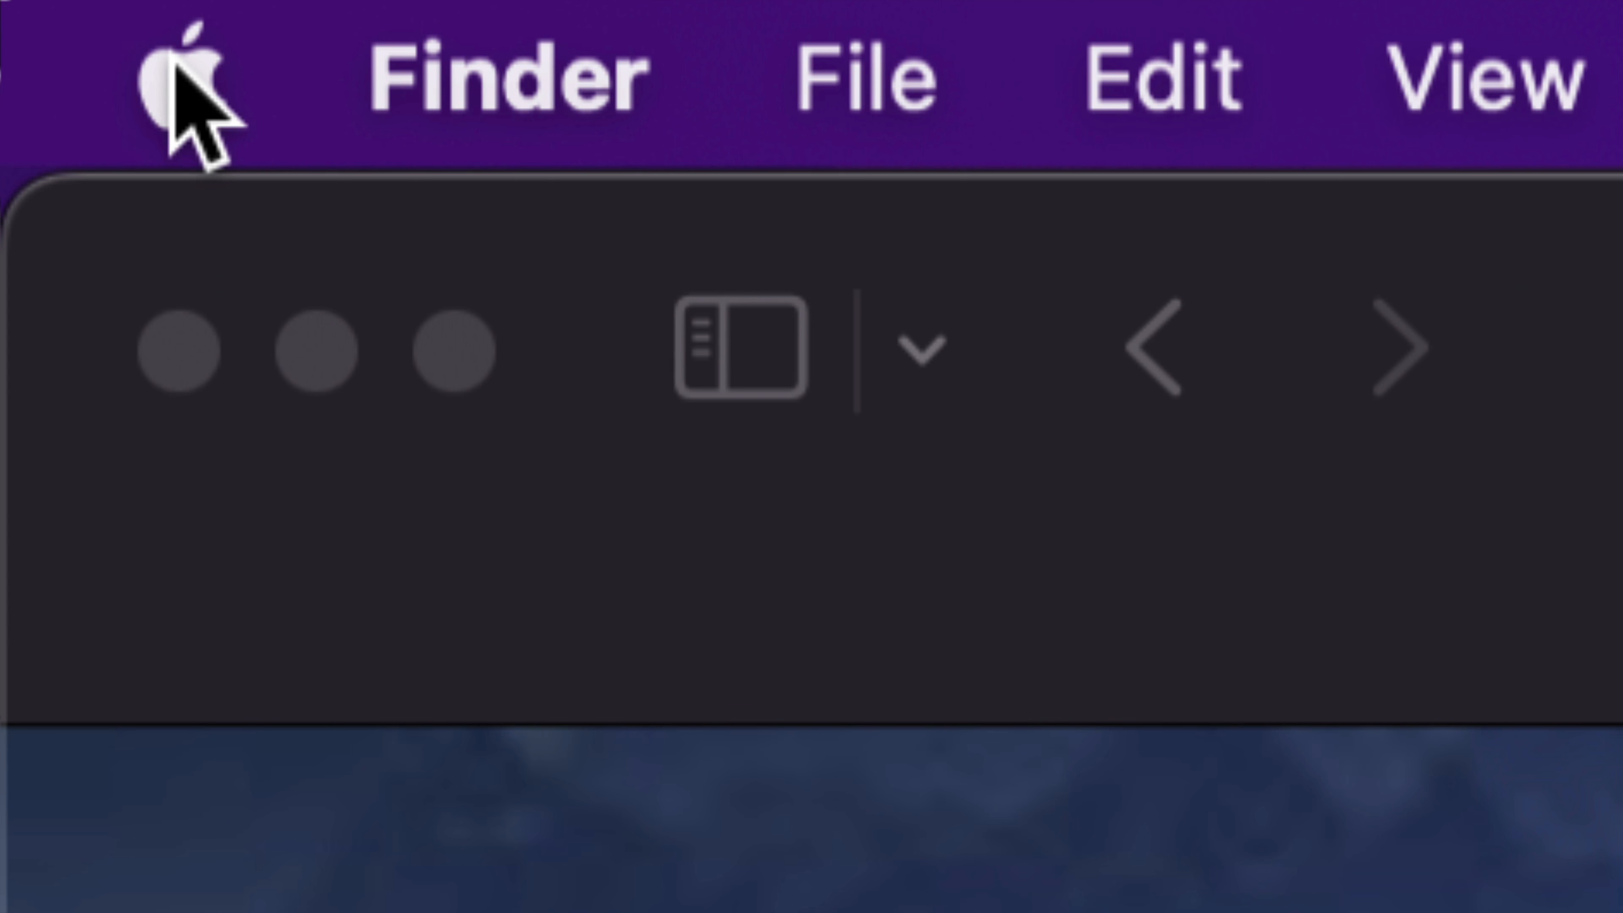
click(172, 63)
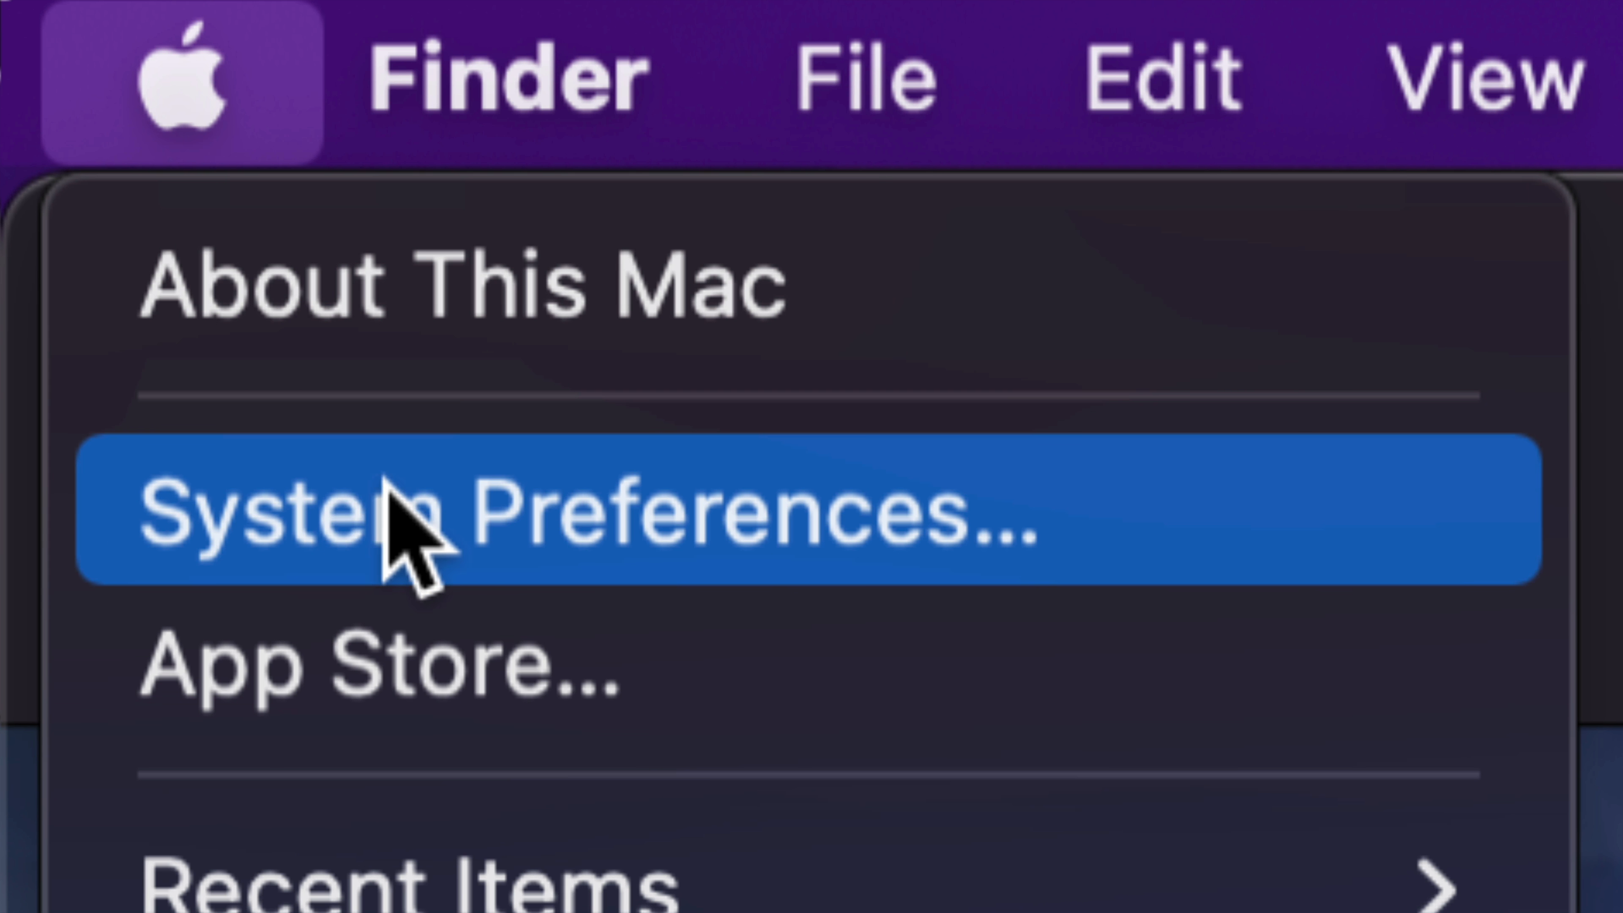
click(718, 516)
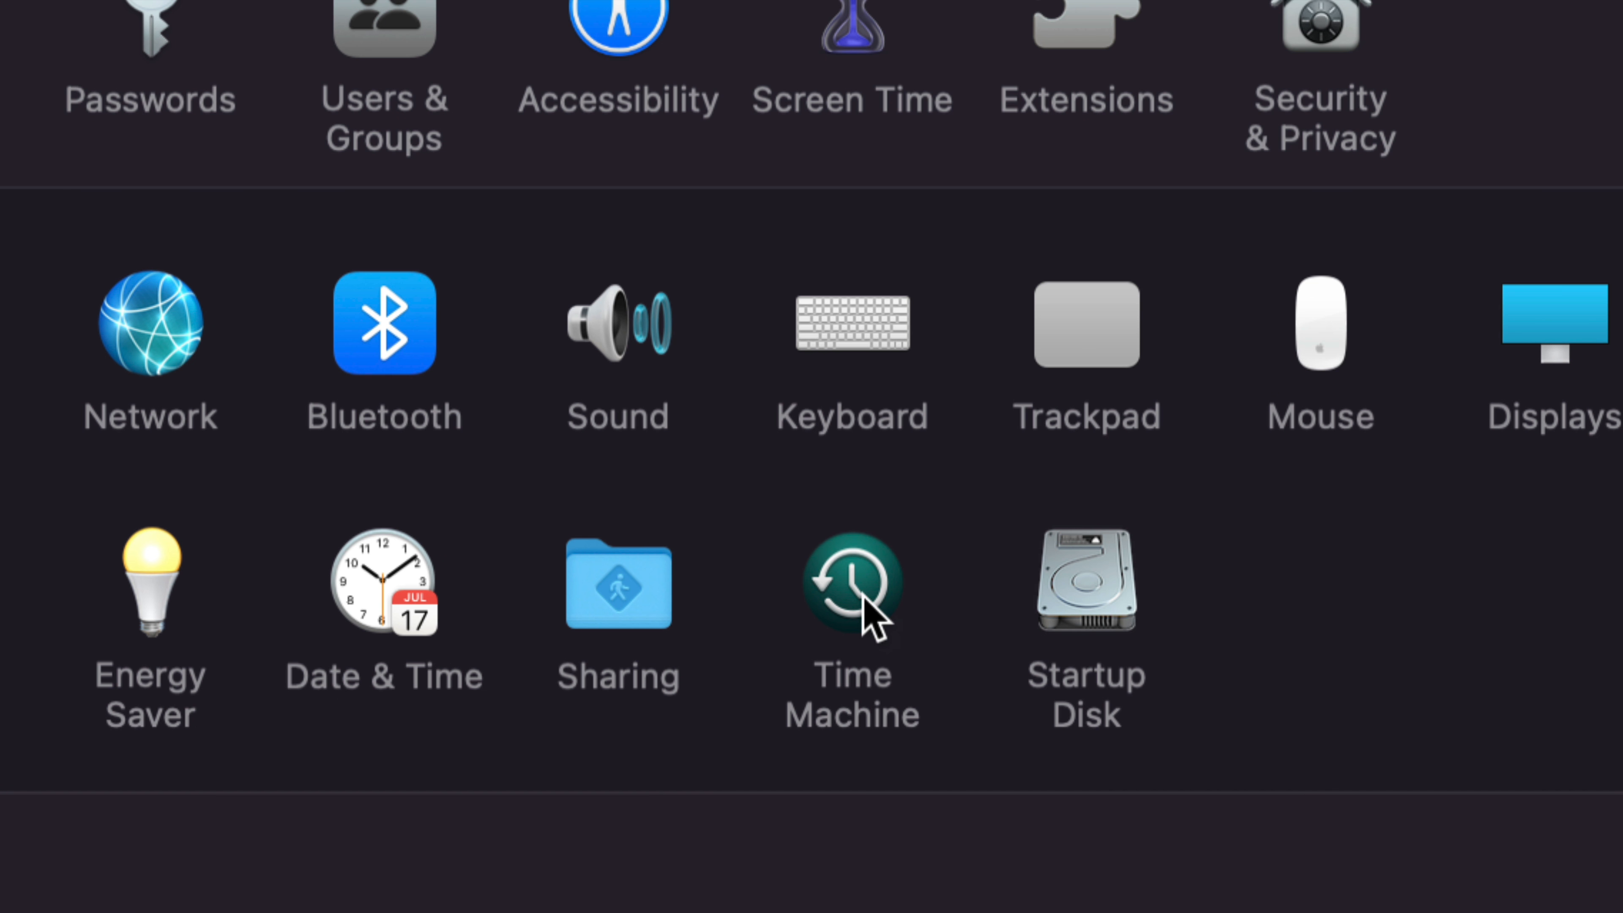
click(872, 618)
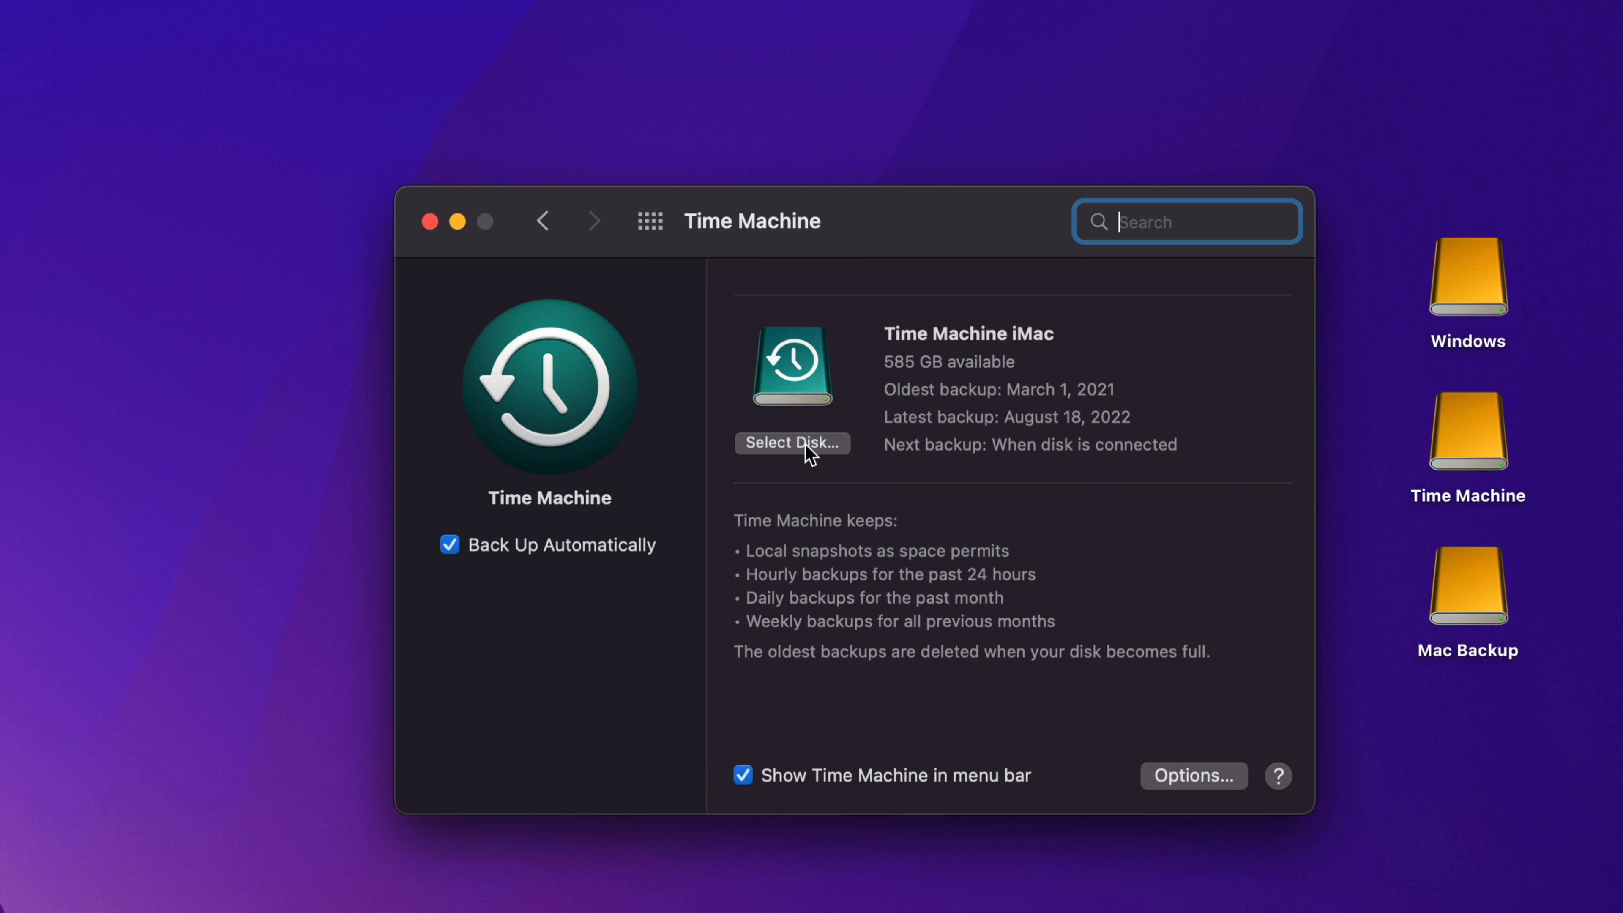
Step: Add the 10 TB Time Machine volume as a backup disk, using both it and Time Machine iMac for backups
click(777, 448)
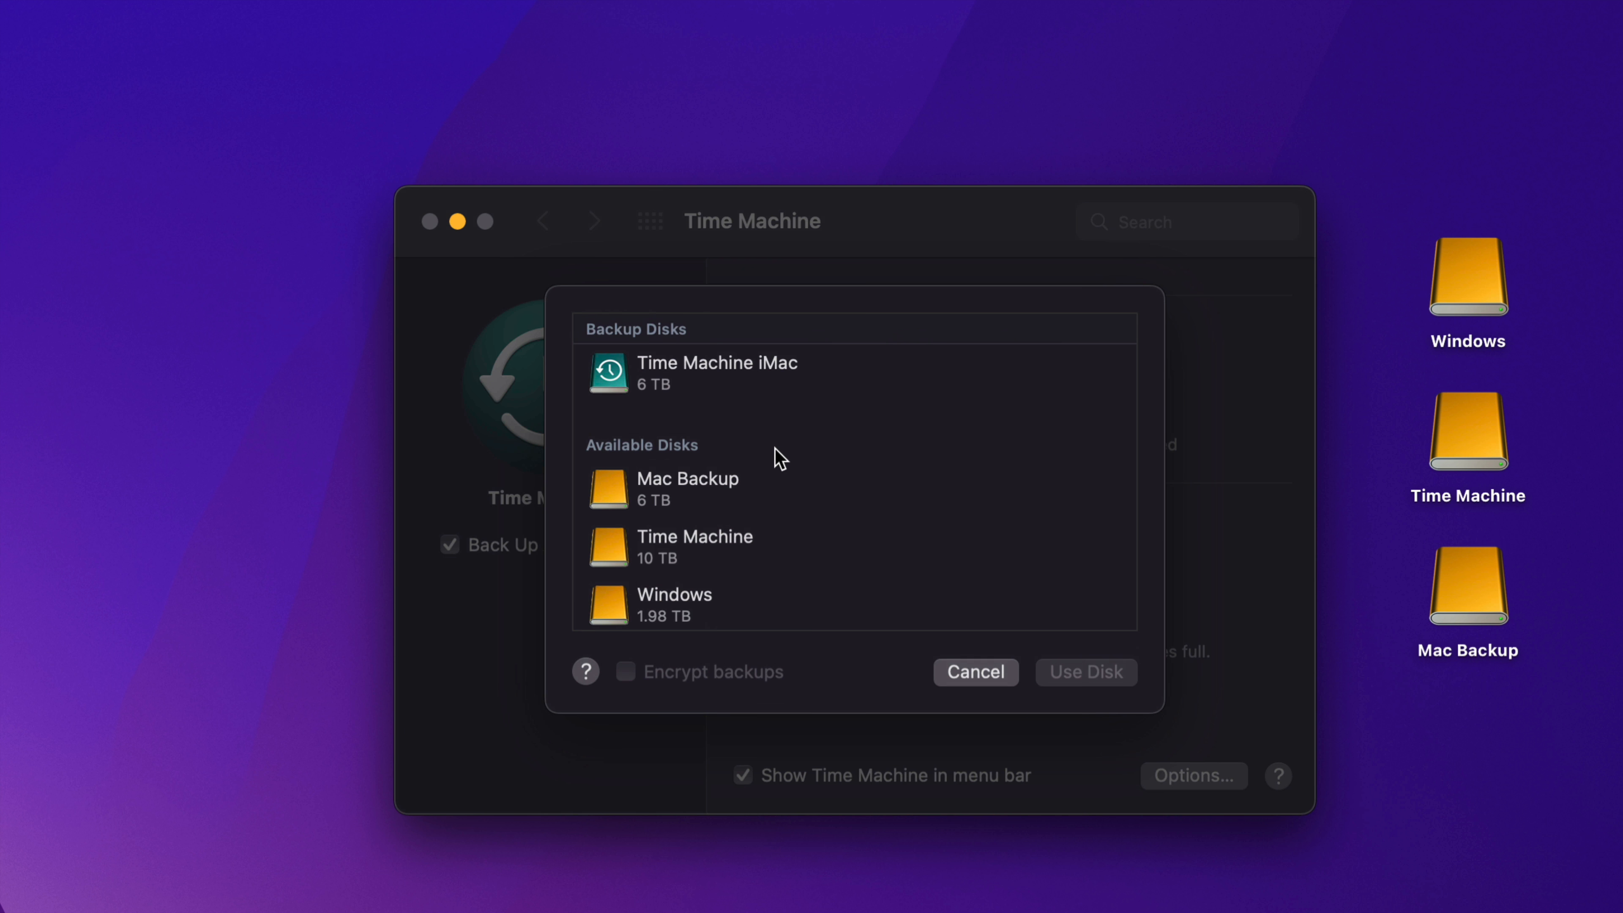
scroll(738, 512, down, 3)
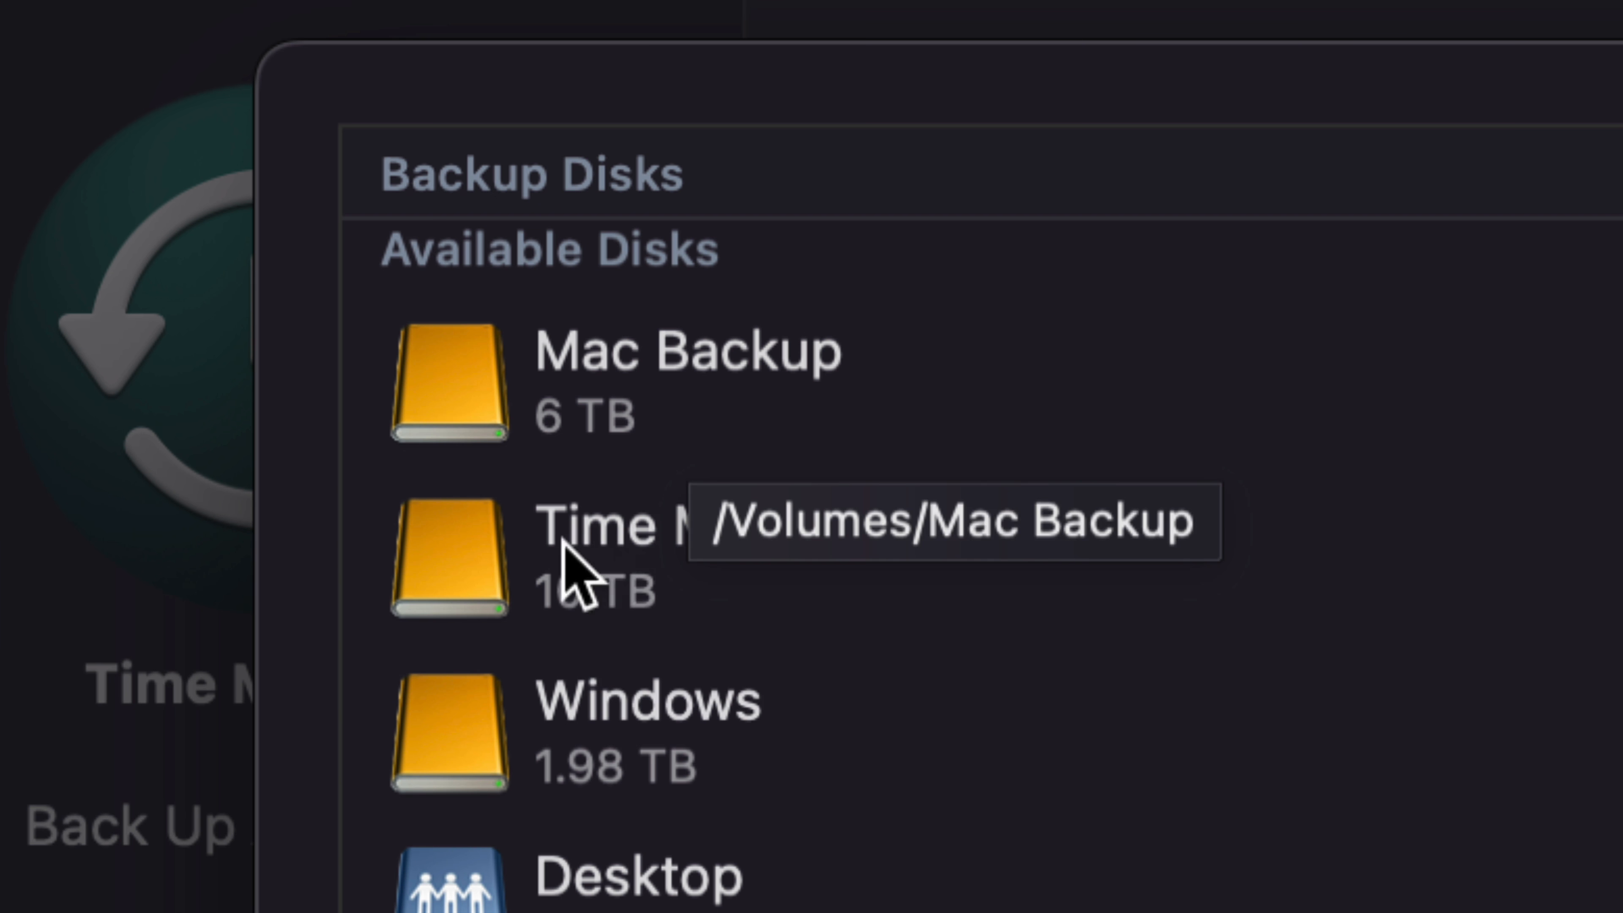
click(712, 509)
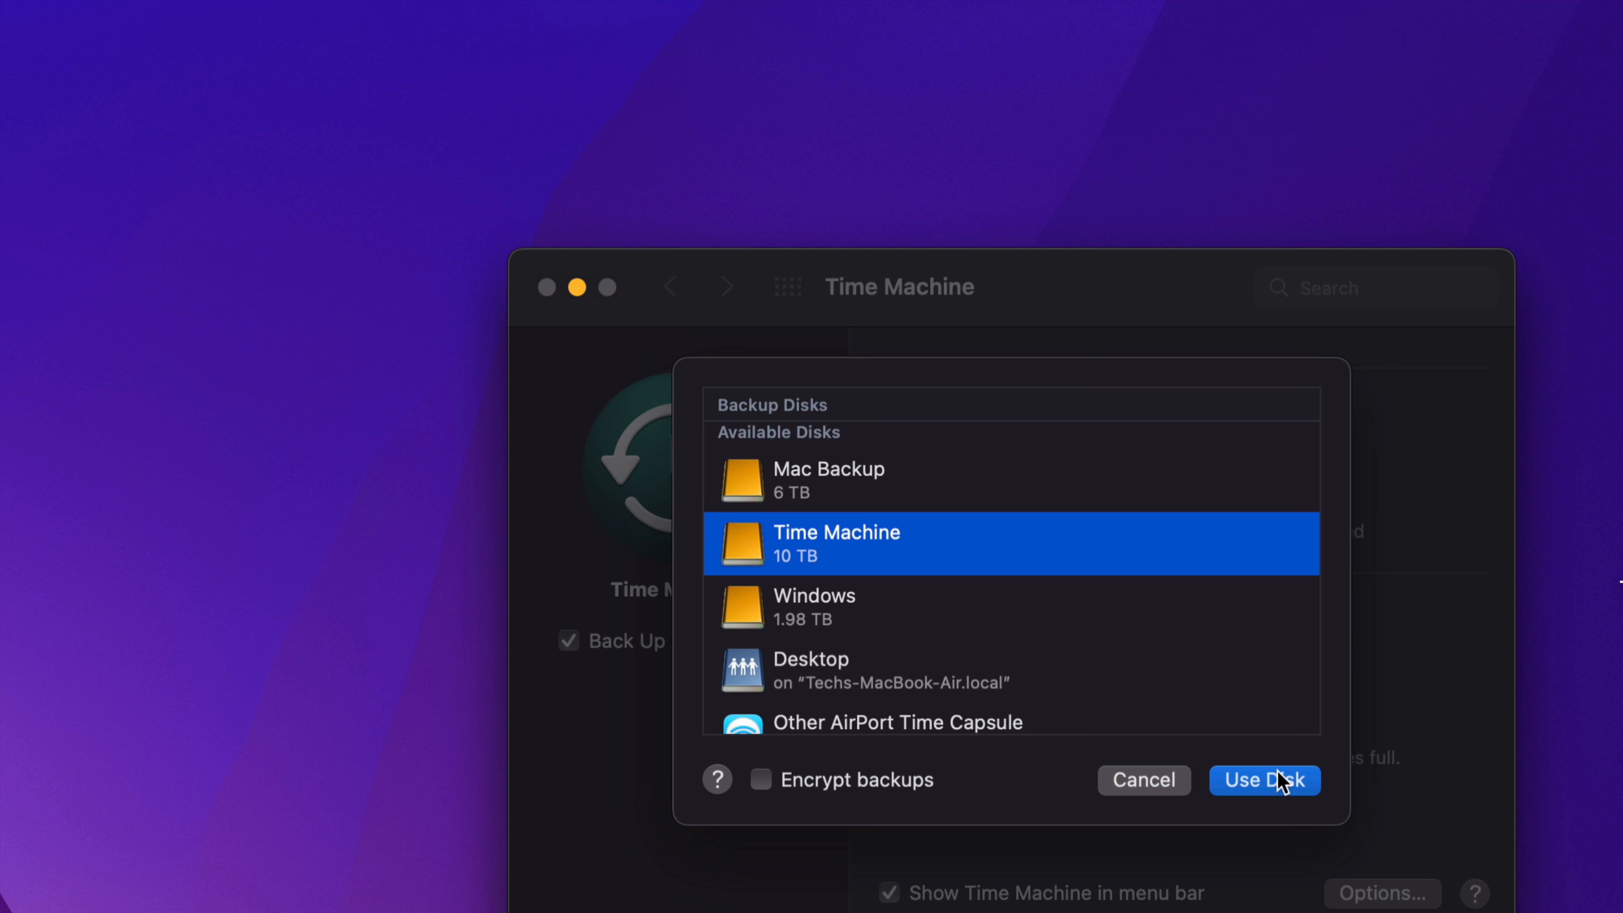
click(1280, 781)
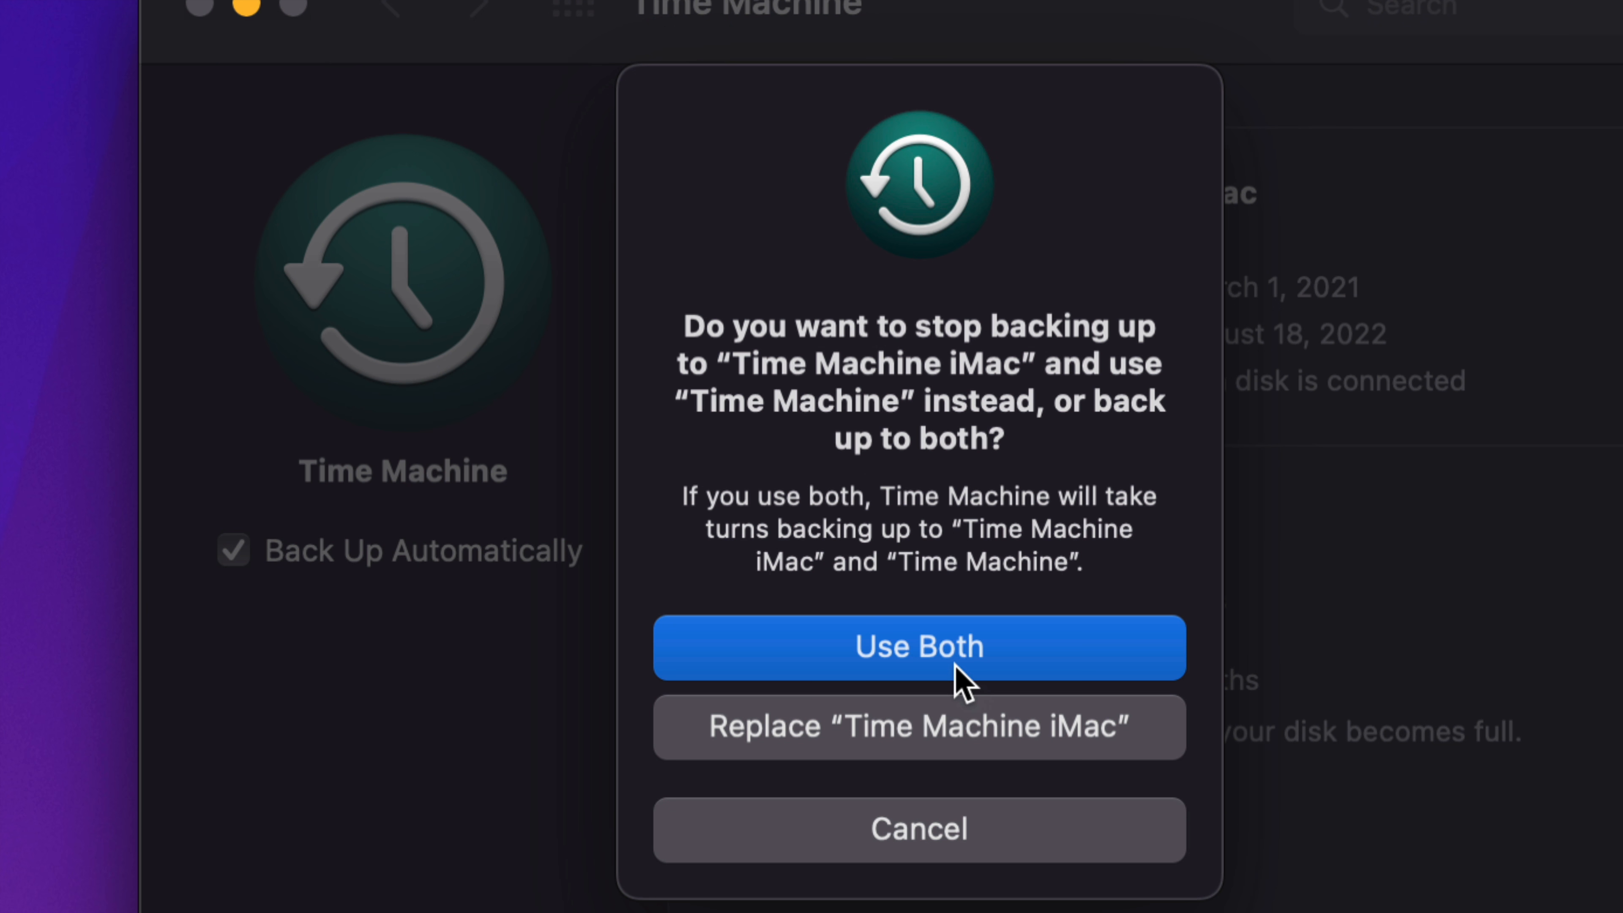
click(856, 656)
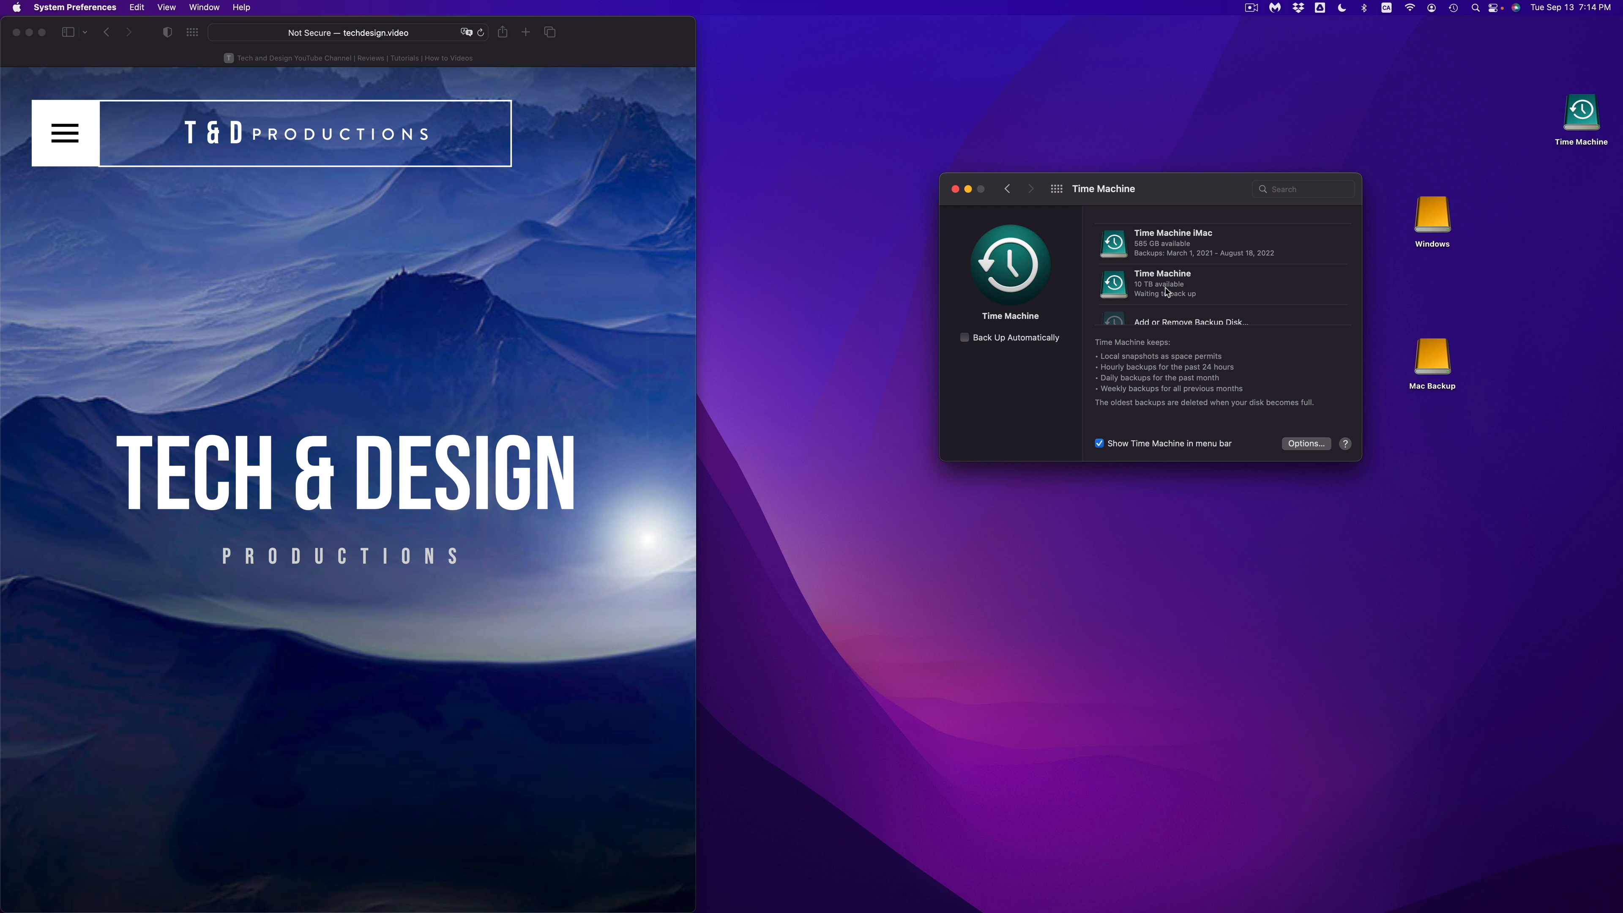
Step: Reposition the Time Machine settings window and place the Time Machine drive icon between it and the Windows drive
drag(1157, 199, 986, 209)
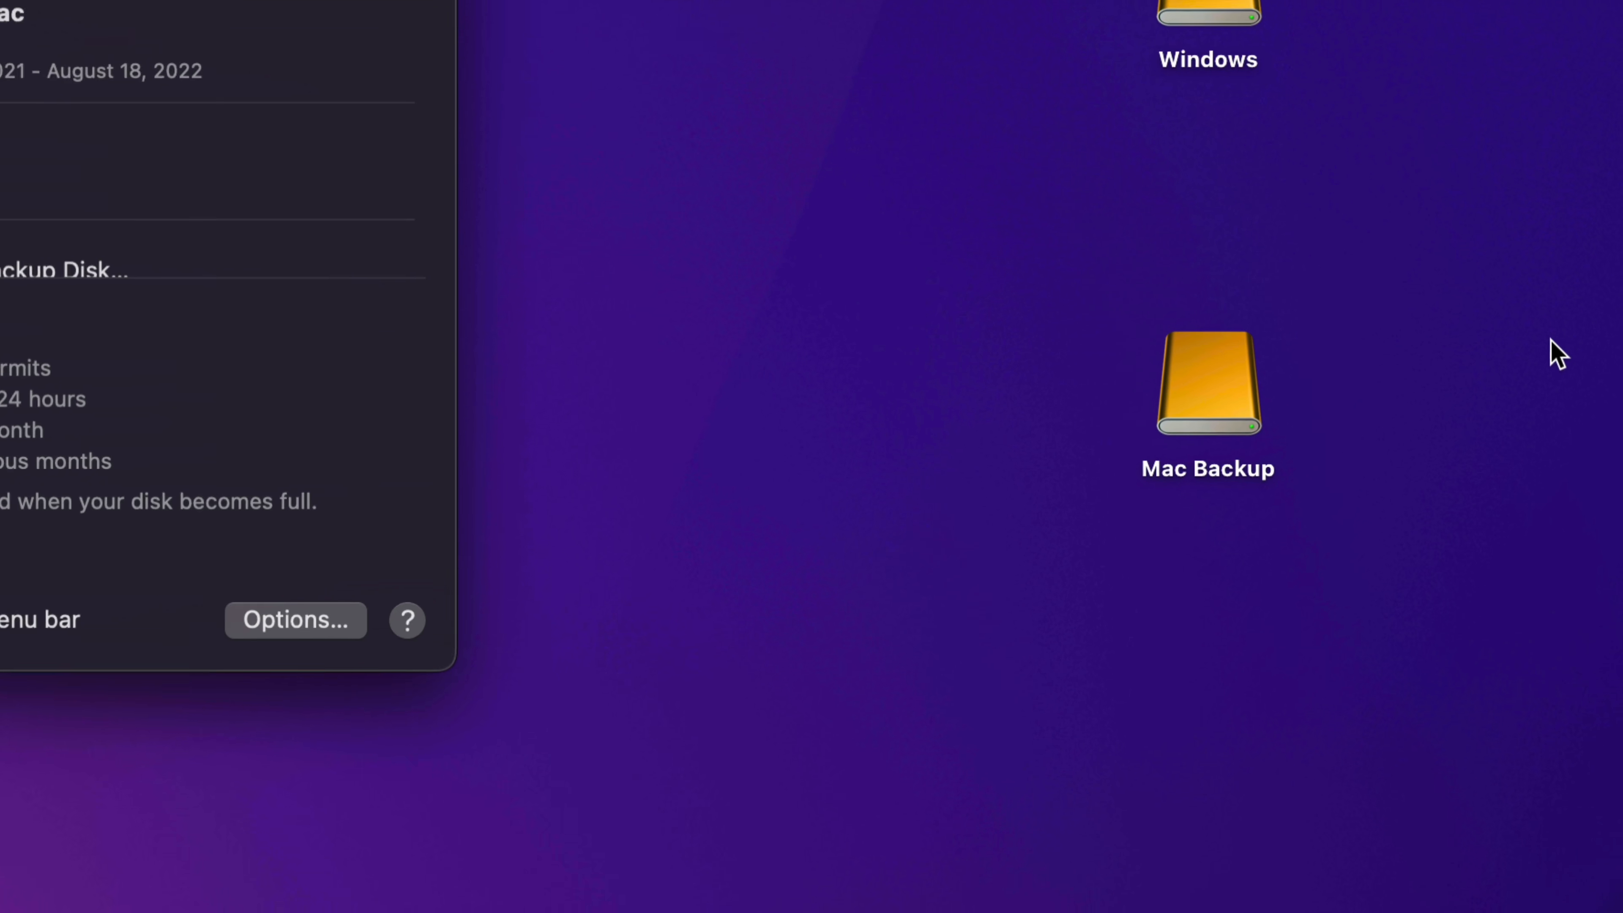
click(1231, 427)
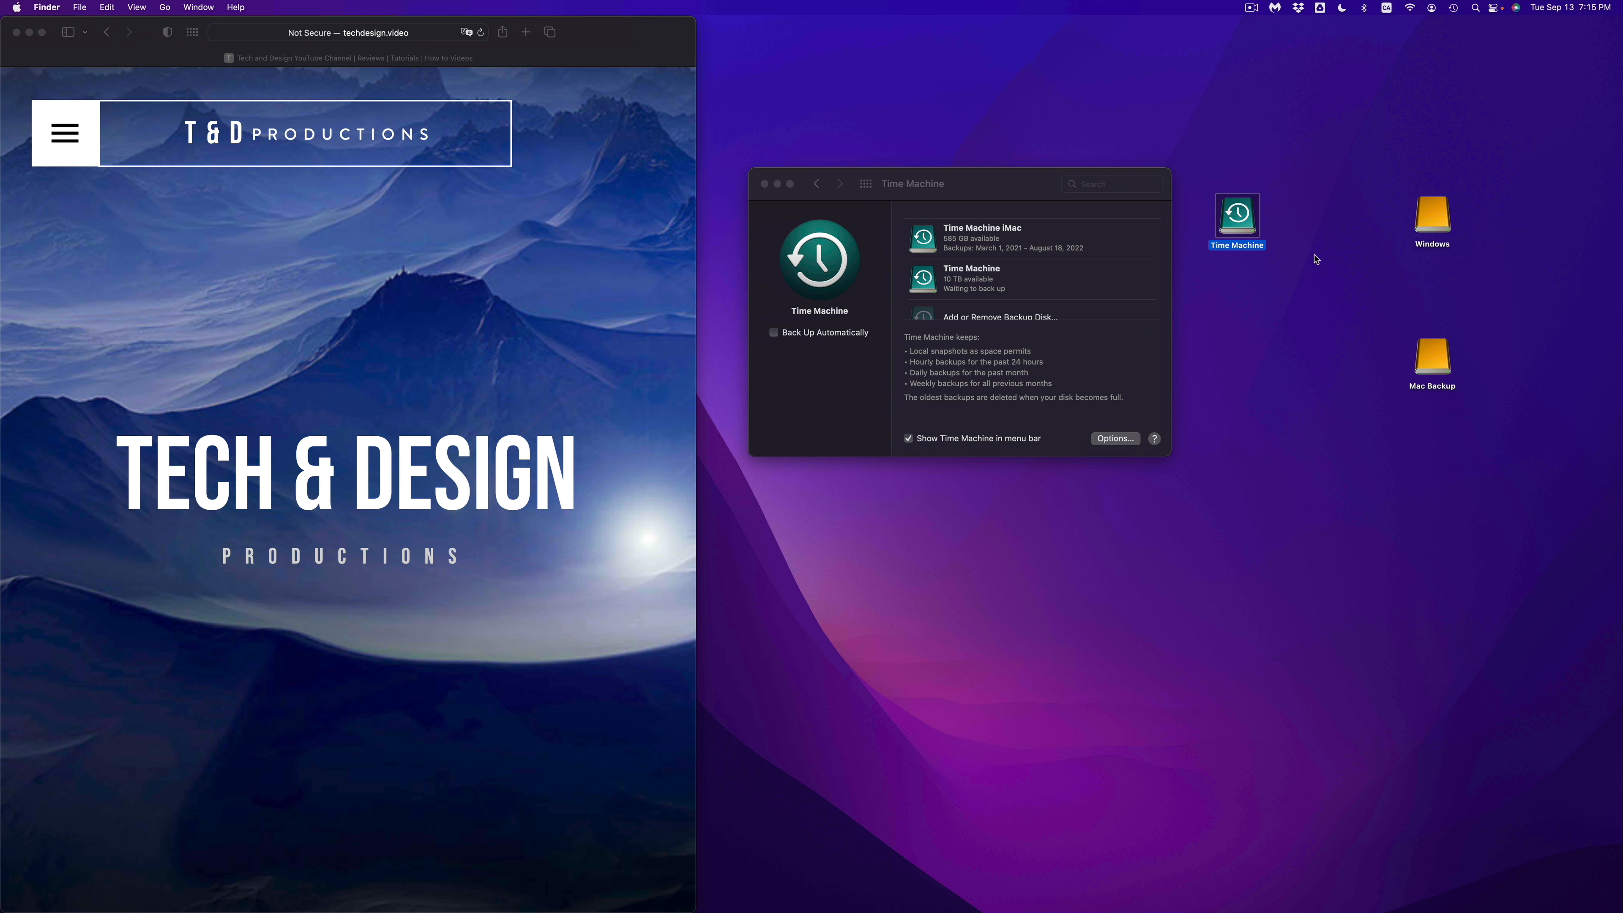
mouse_move(1086, 908)
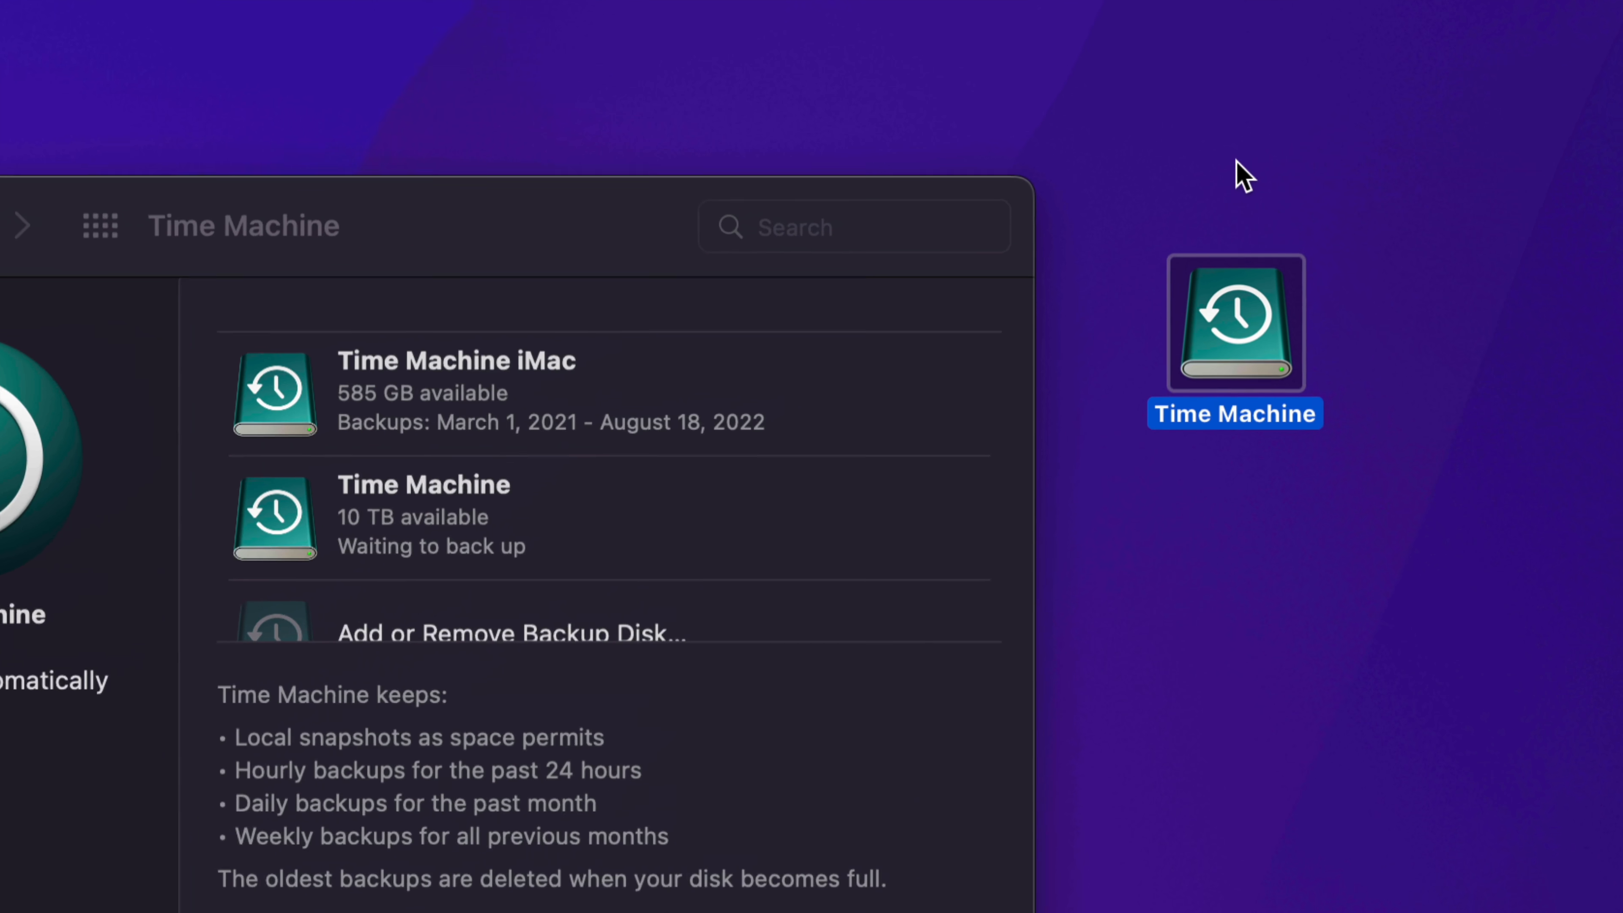
click(1448, 328)
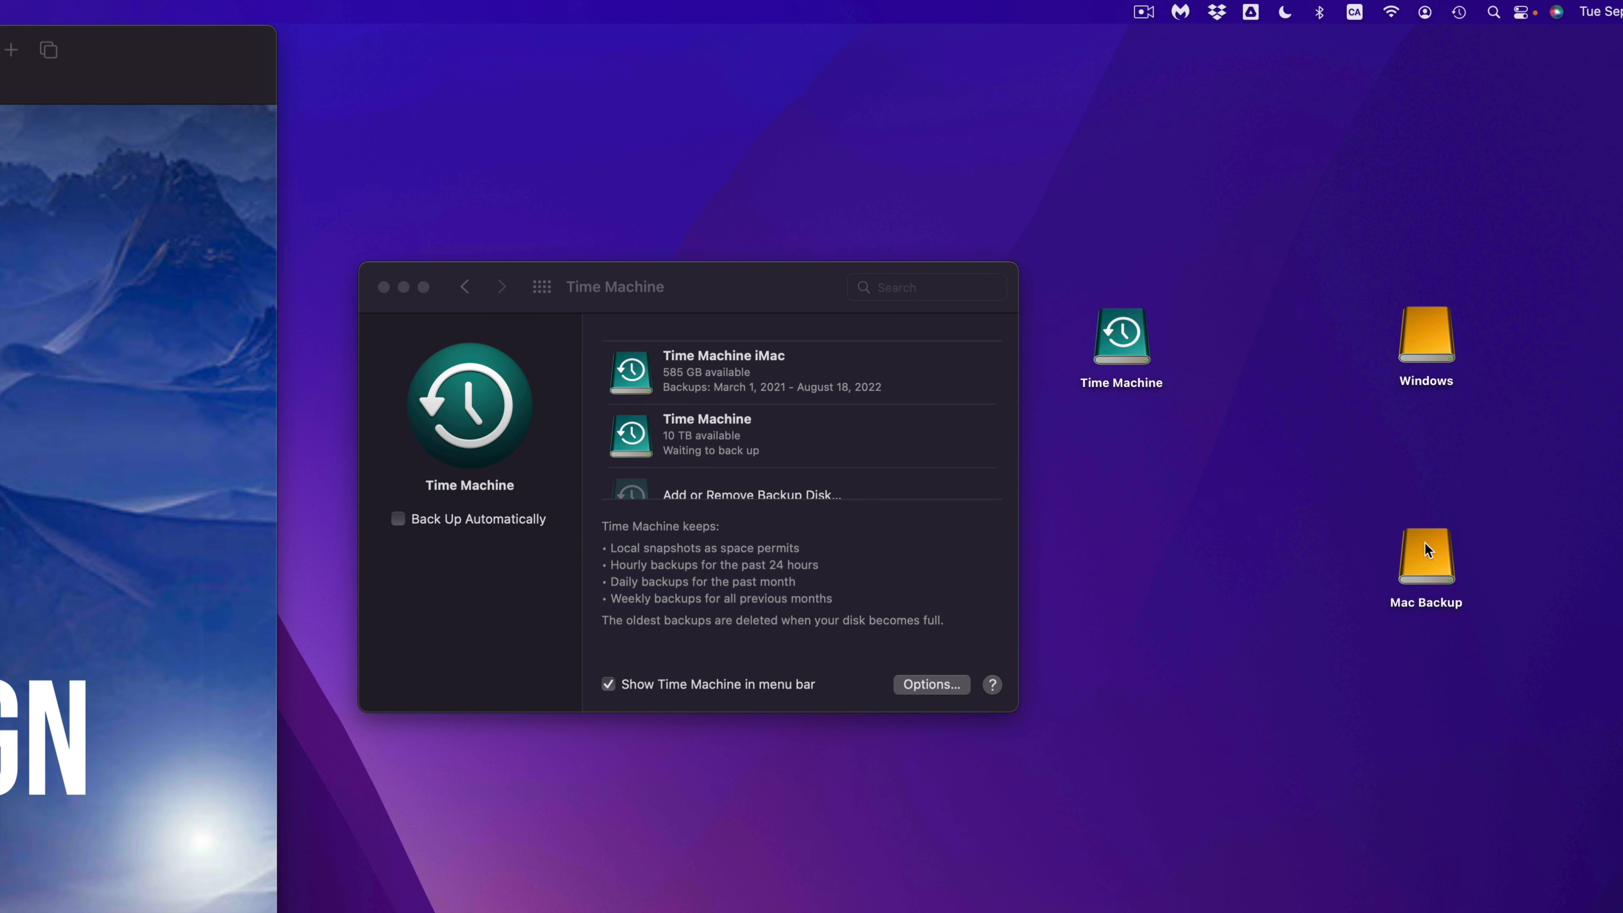
Step: Move the Mac Backup drive icon closer to the settings window, then select the Time Machine drive and clear the selection
click(1441, 569)
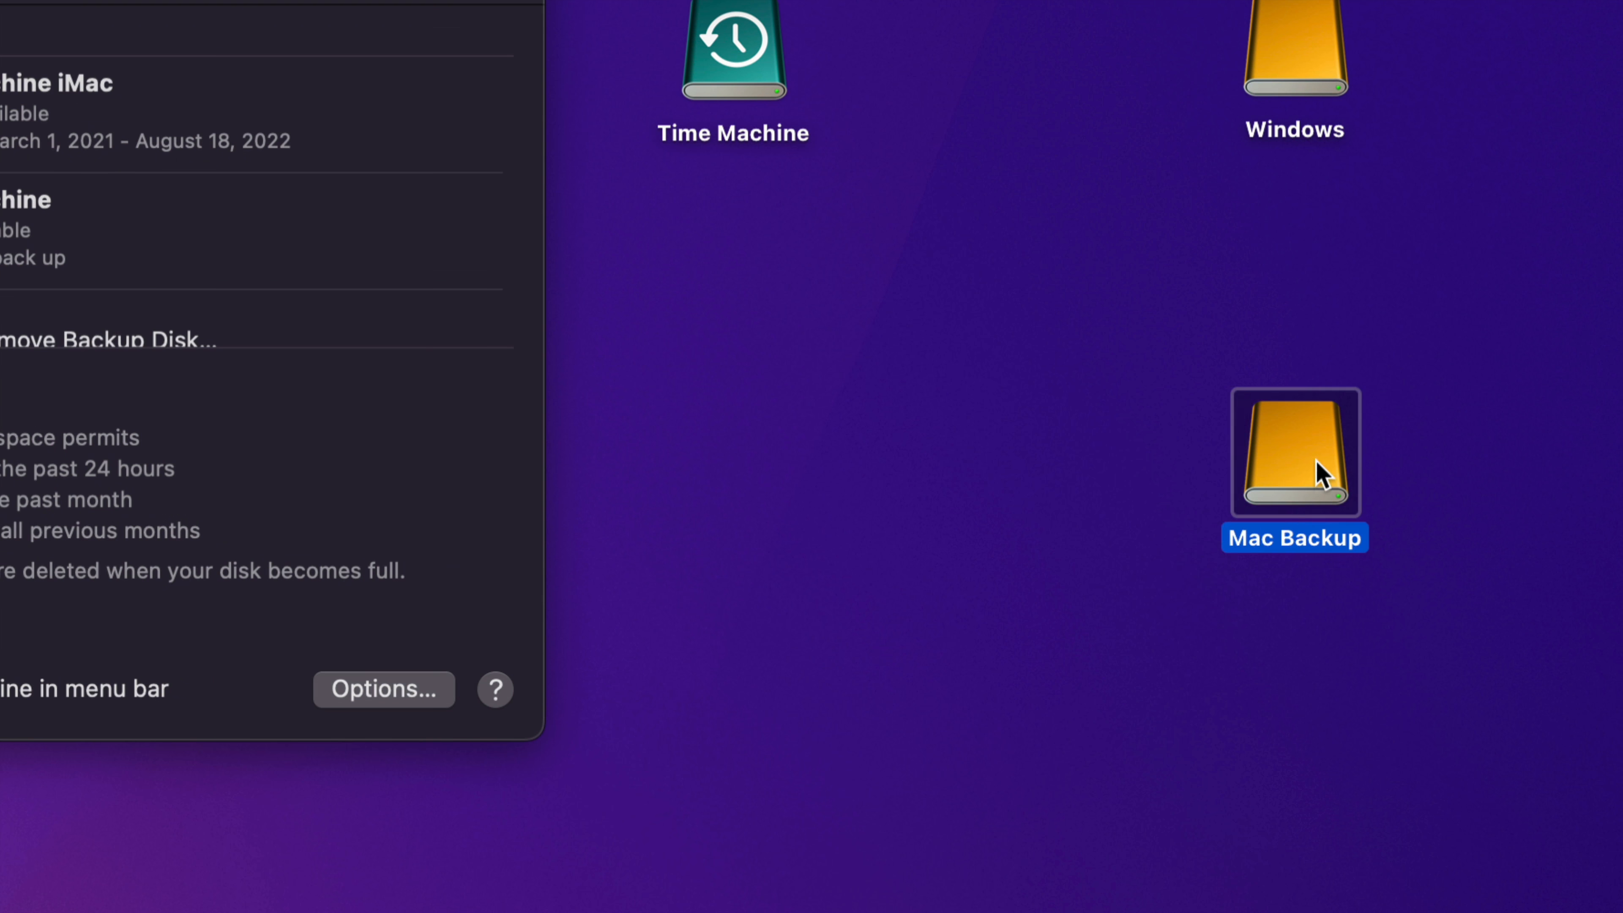
drag(1319, 474, 1174, 475)
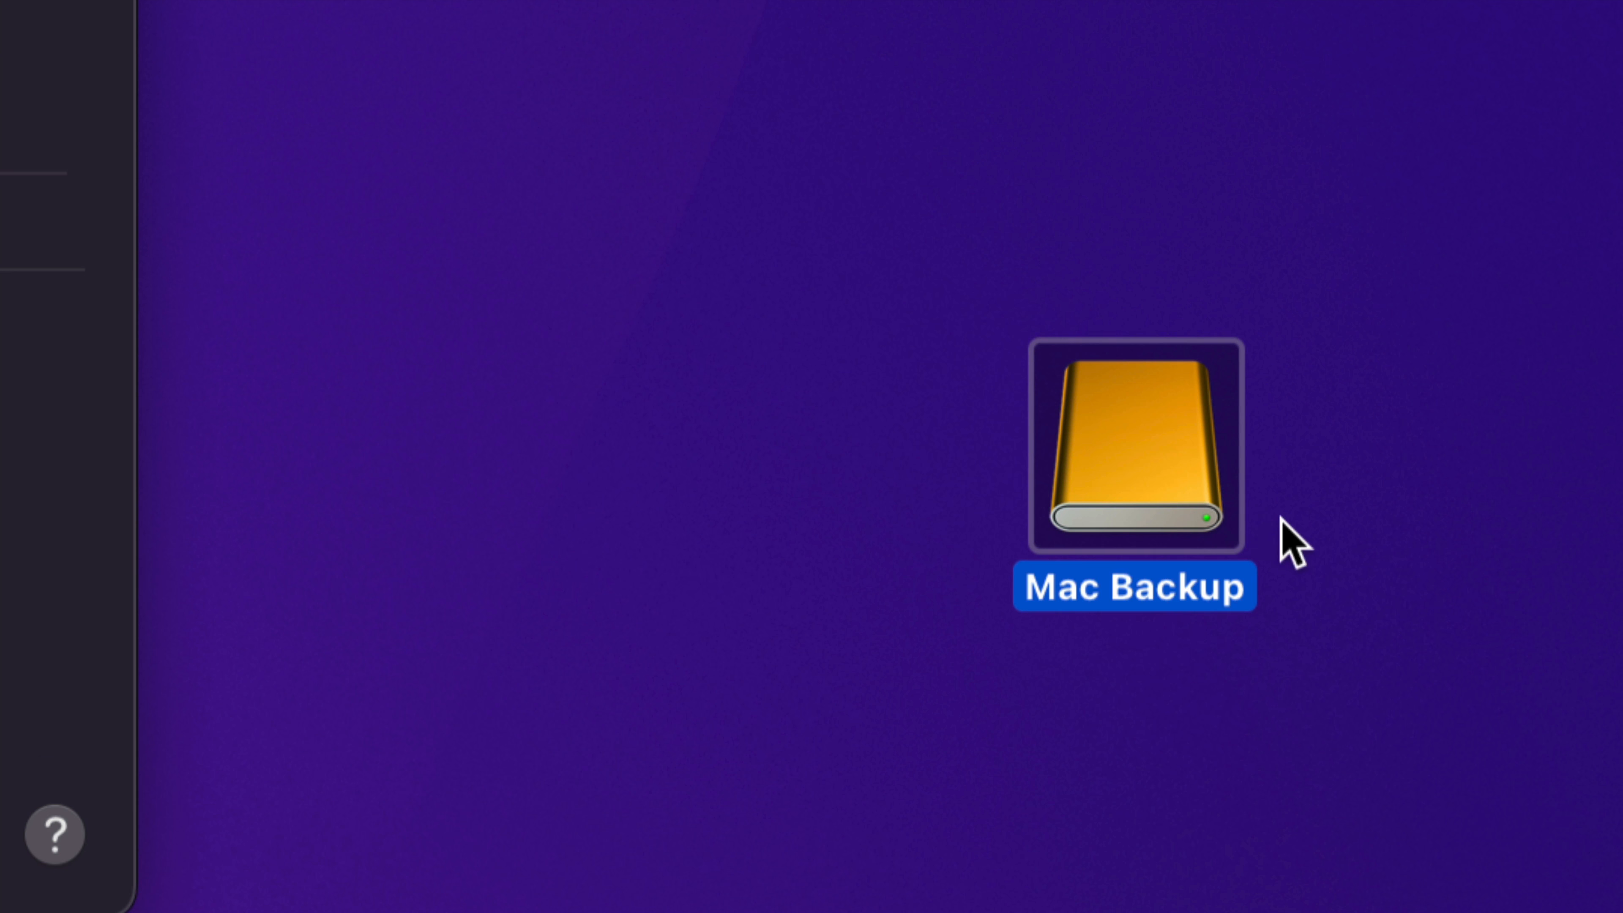
click(1234, 491)
click(971, 212)
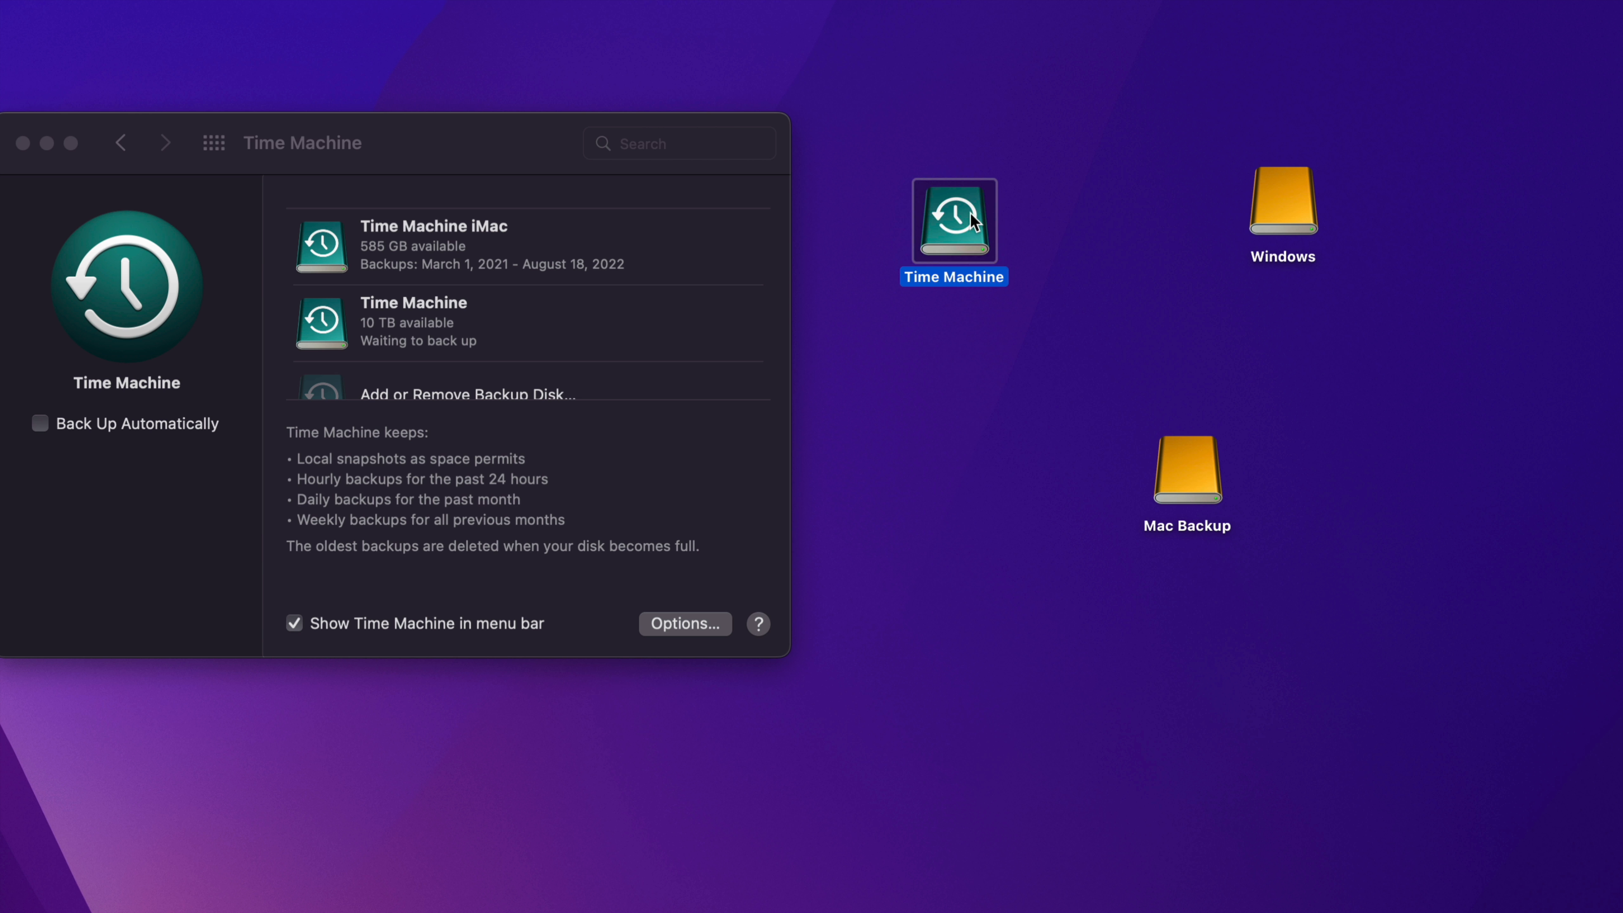
click(907, 152)
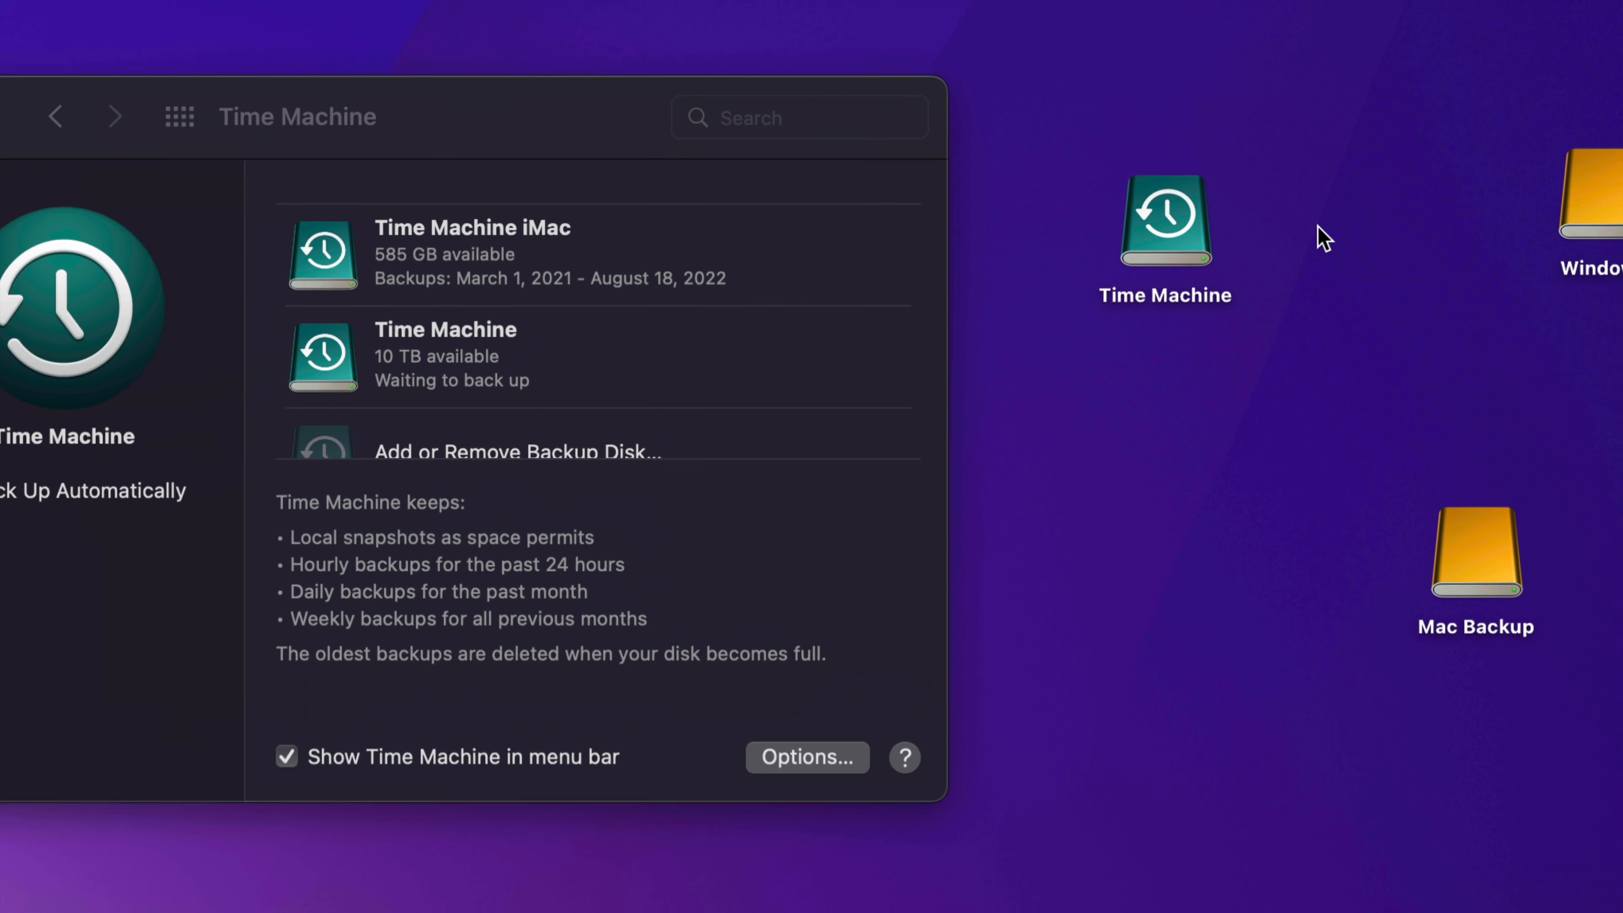
Step: Select the Time Machine drive on the desktop, clear the selection, and open the Time Machine backup commands
drag(1059, 216, 1059, 327)
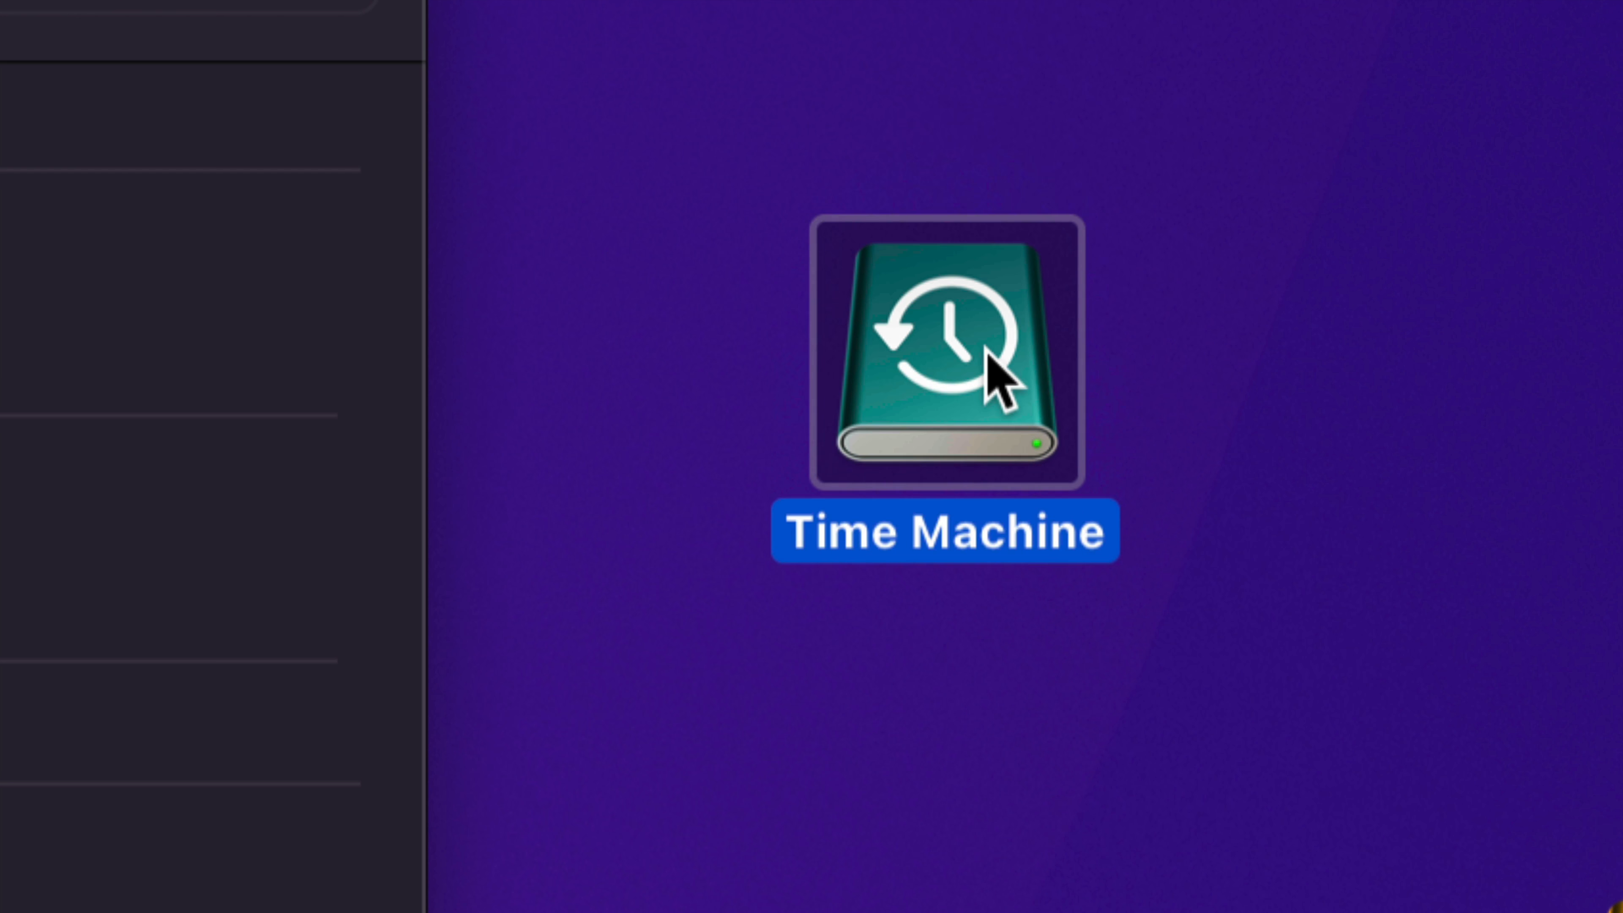
click(1203, 420)
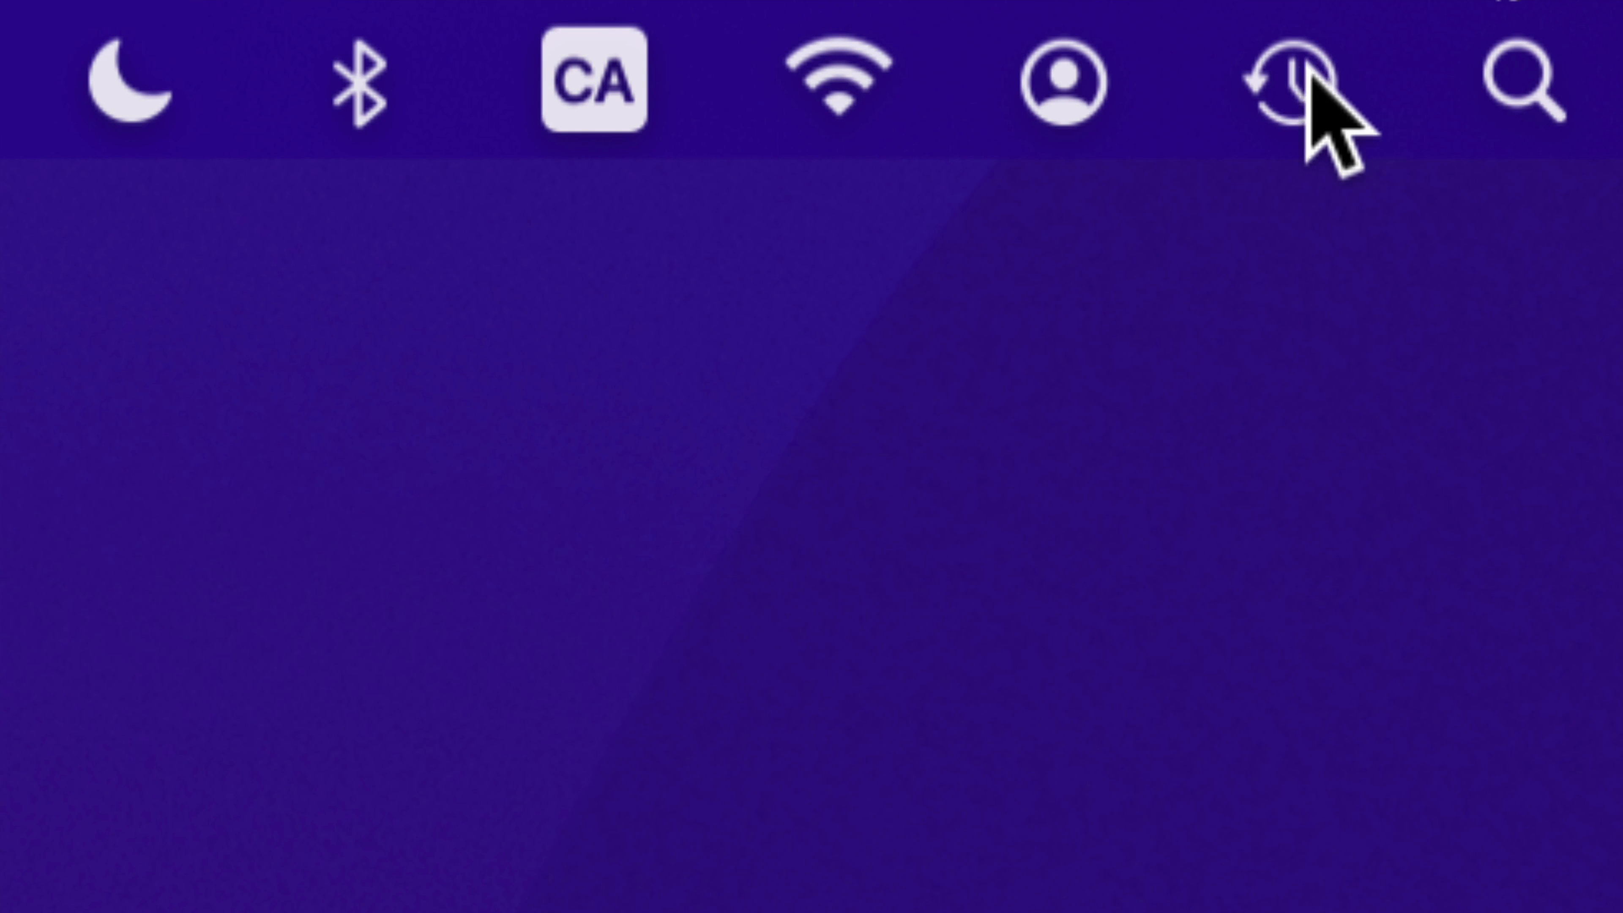
click(1297, 77)
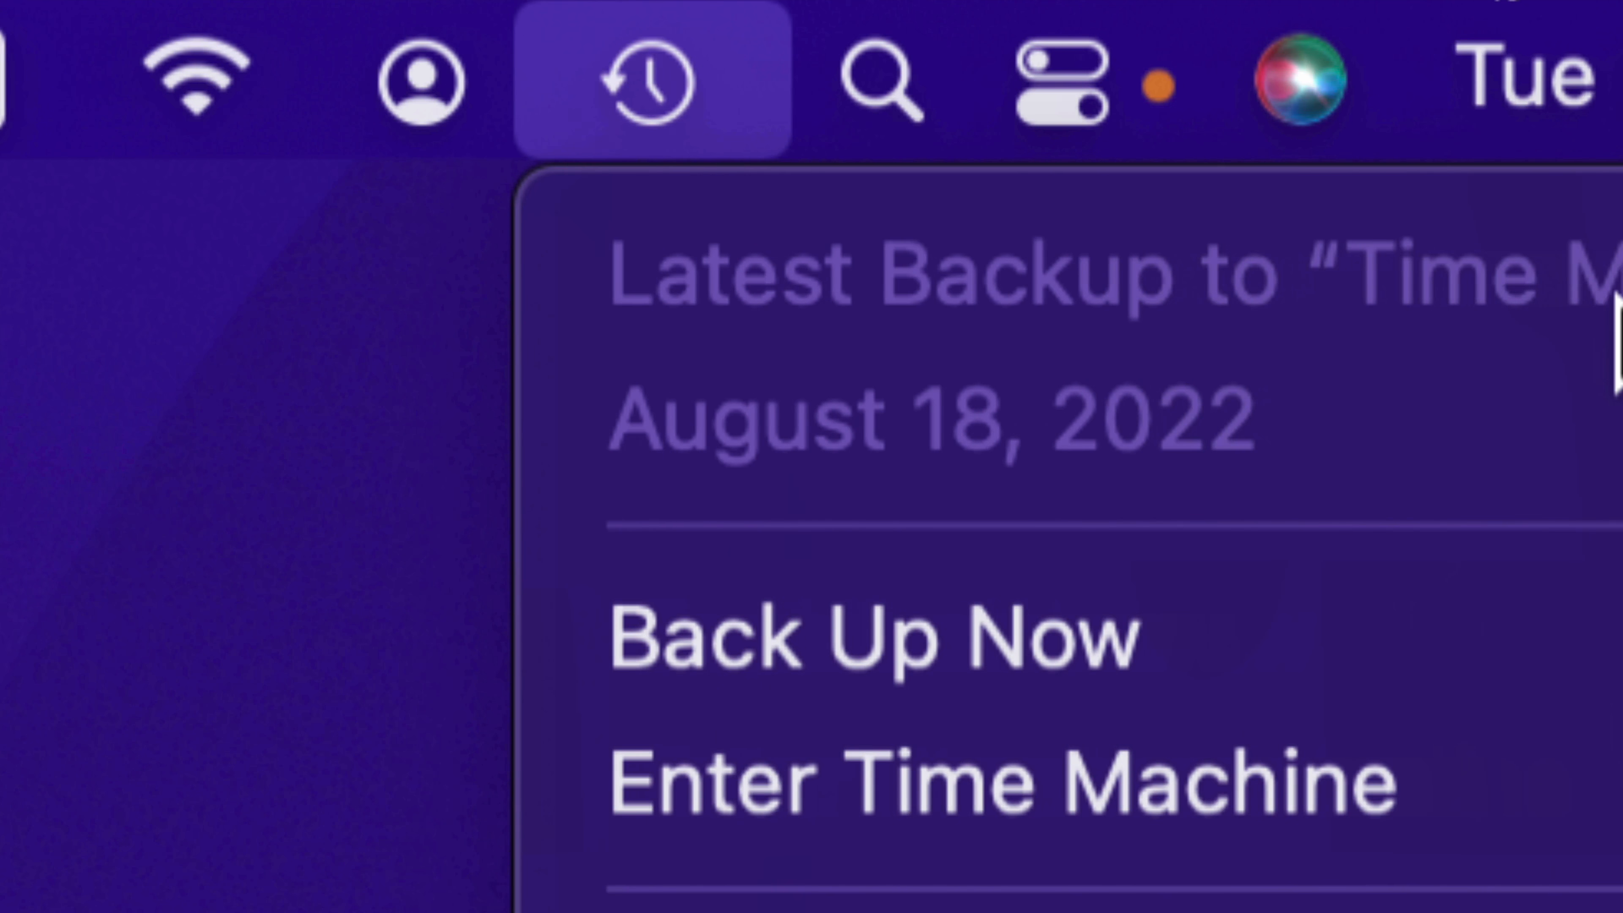